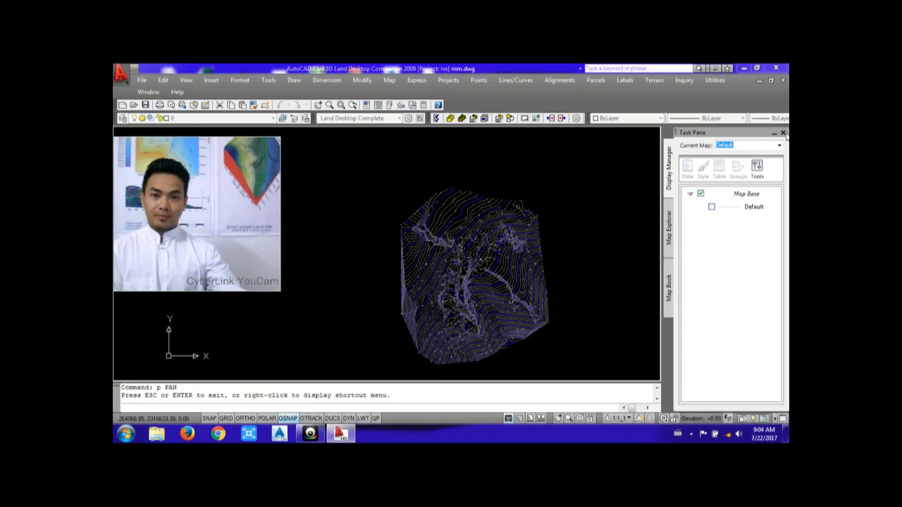
# Close the Task Pane and turn off the coordinate display.
pyautogui.click(782, 133)
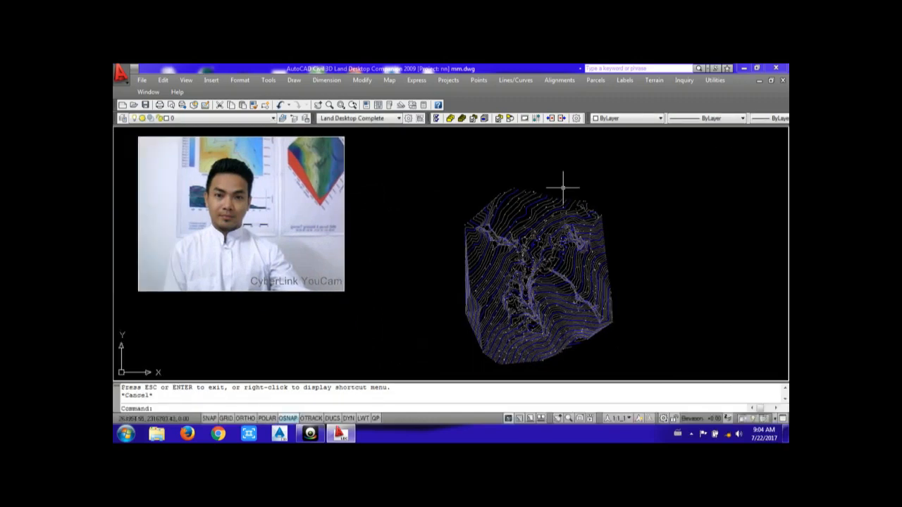
pyautogui.click(294, 298)
pyautogui.press('F6')
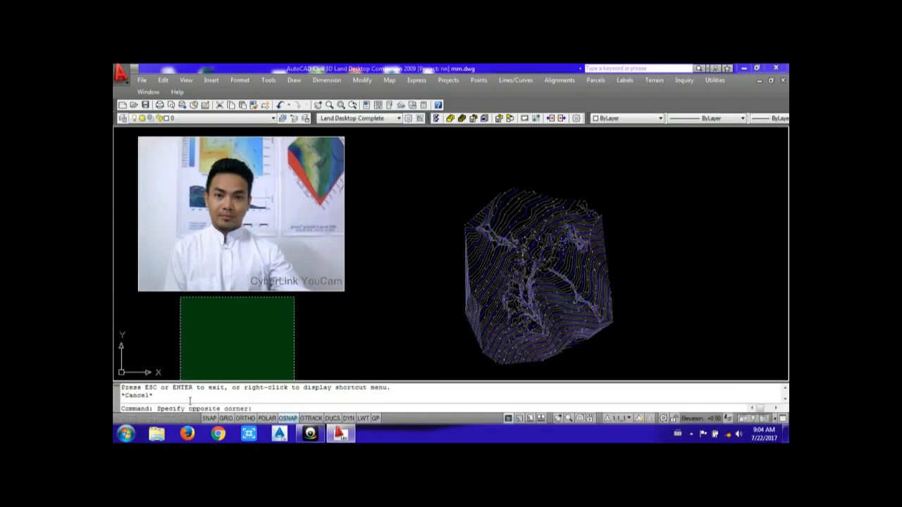
pyautogui.click(310, 327)
# Draw a two-segment polyline across the contour map from its upper edge, through its western part, to near its lower edge.
pyautogui.write('pl')
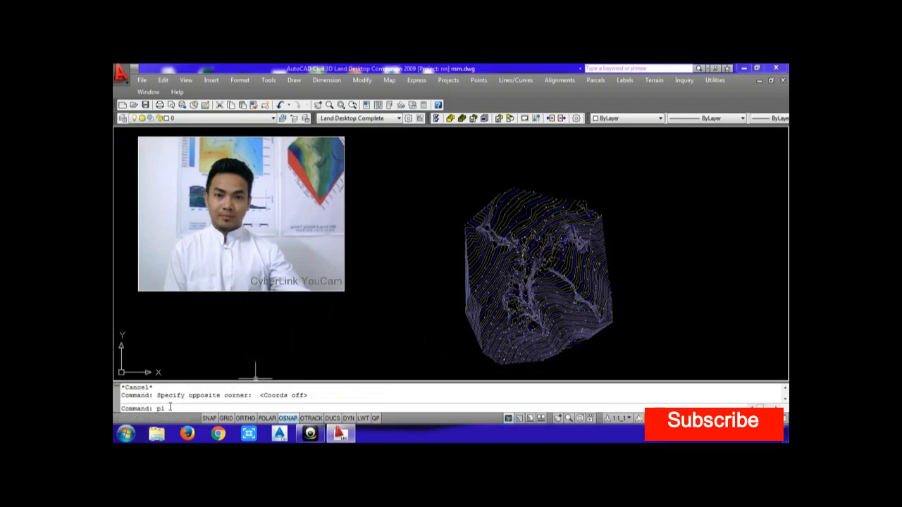
pyautogui.press('Return')
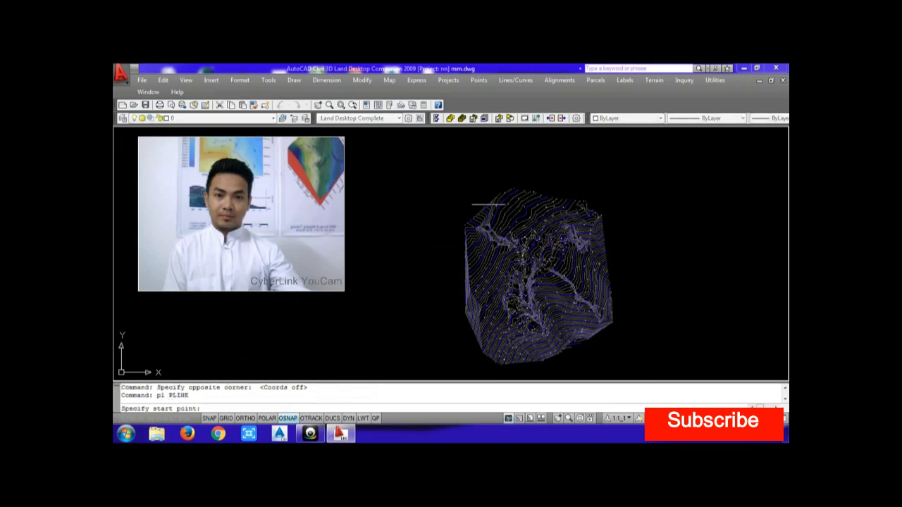
pyautogui.click(511, 194)
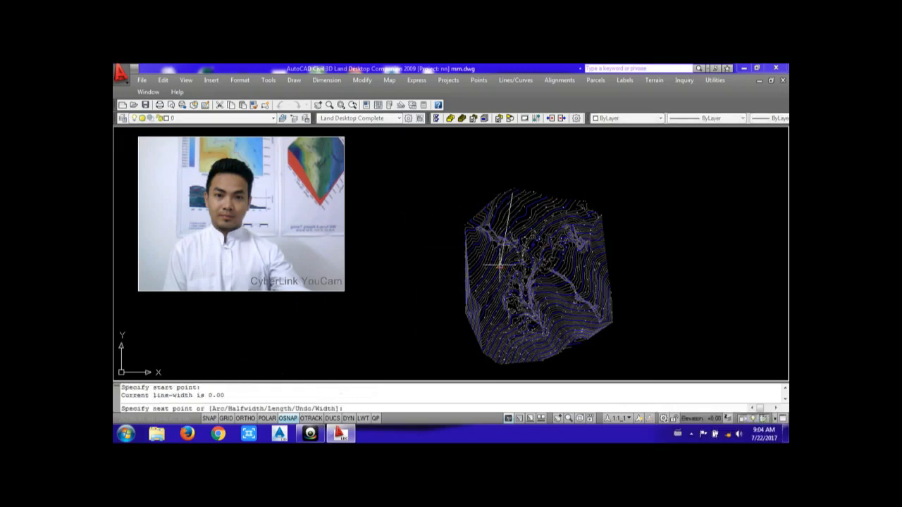
pyautogui.click(500, 264)
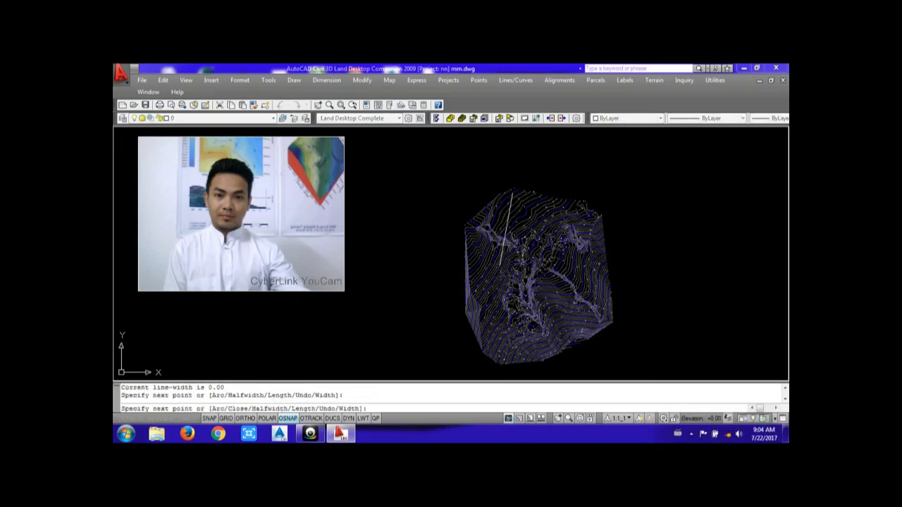
pyautogui.click(527, 346)
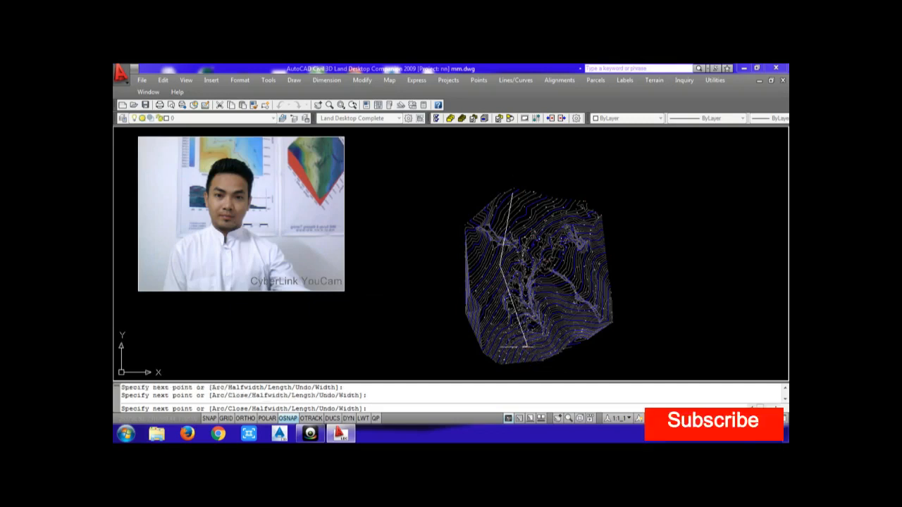
pyautogui.press('Return')
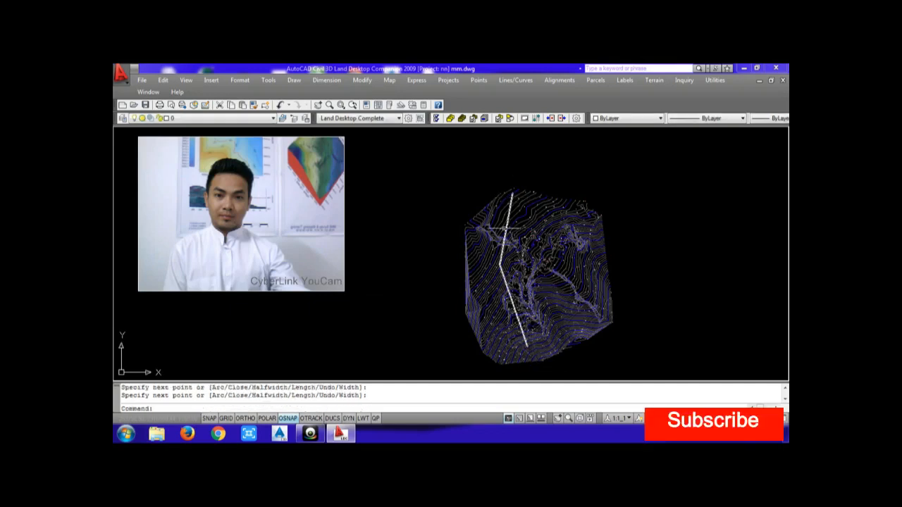
# Switch to the Civil Design workspace and define the polyline as alignment "f" from its upper end with starting station 0.00.
pyautogui.click(356, 118)
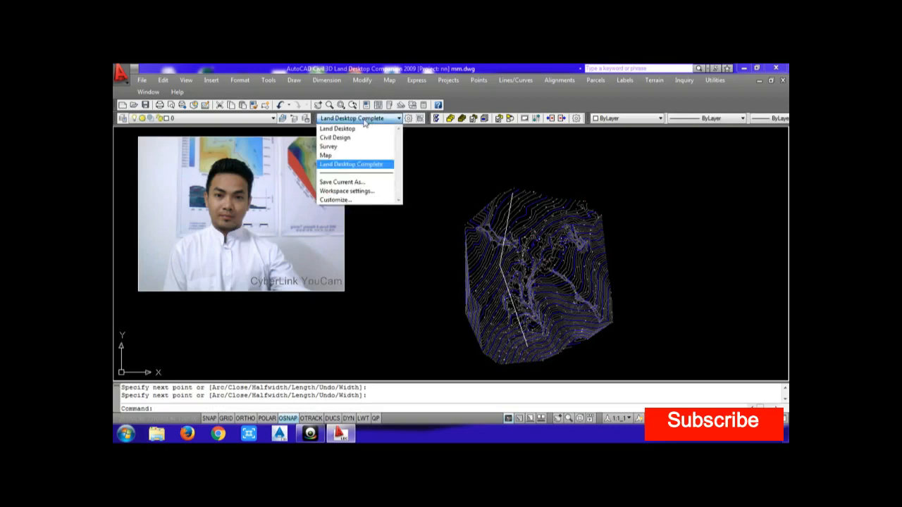
pyautogui.click(342, 139)
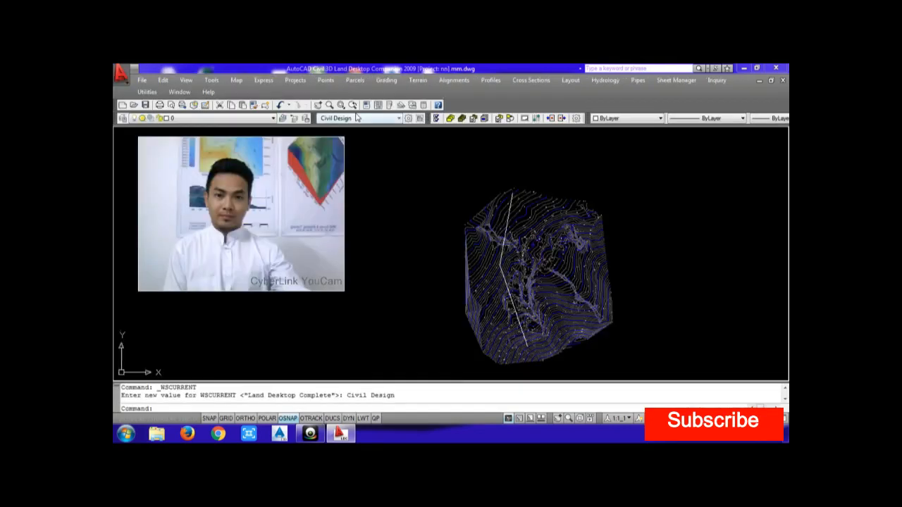
pyautogui.click(453, 80)
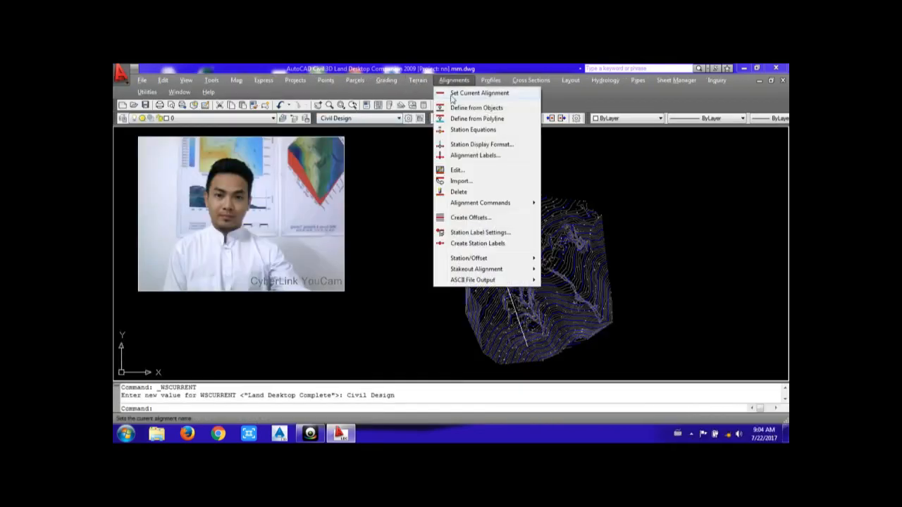
pyautogui.click(496, 120)
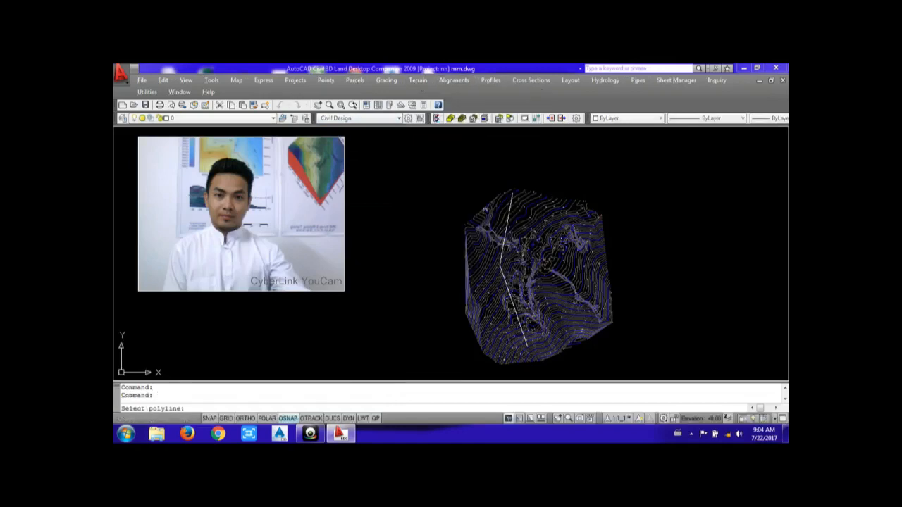
pyautogui.click(509, 199)
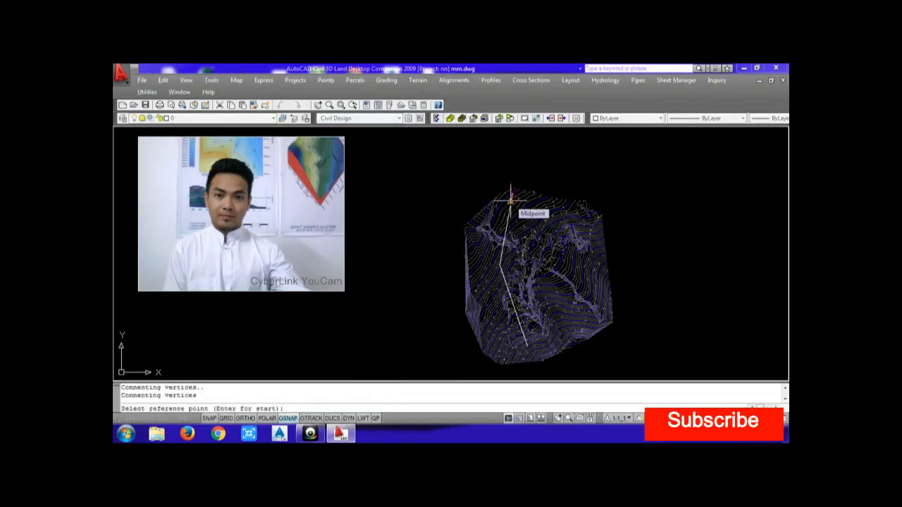
pyautogui.click(510, 200)
pyautogui.write('f')
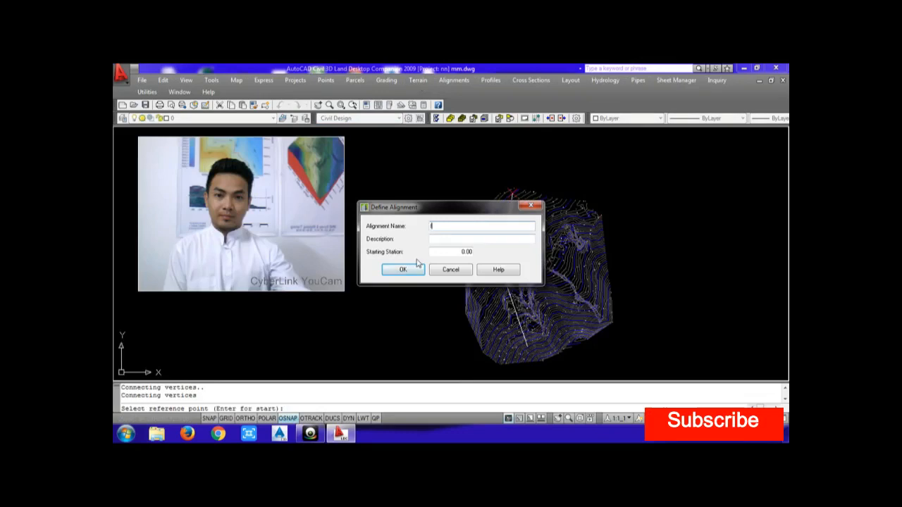
pyautogui.click(403, 269)
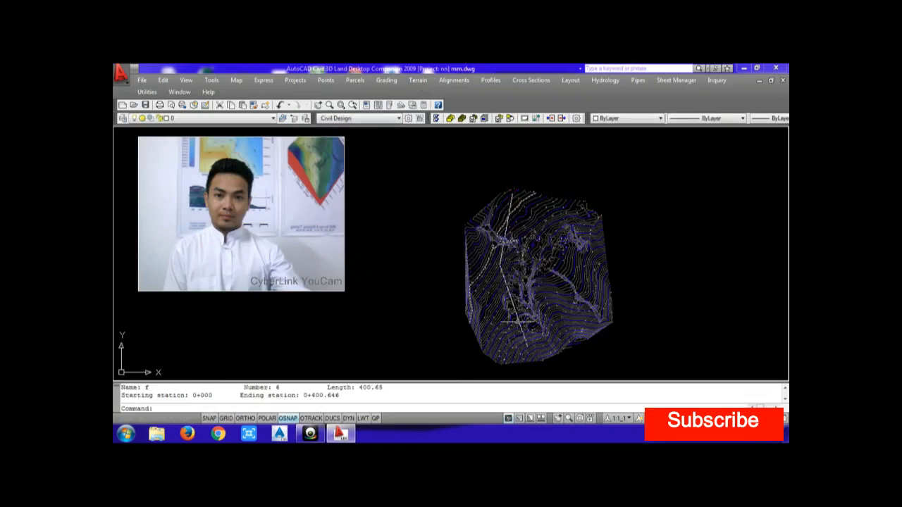
# Set the station label increment and station tick increment in the alignment's station label settings.
pyautogui.click(454, 80)
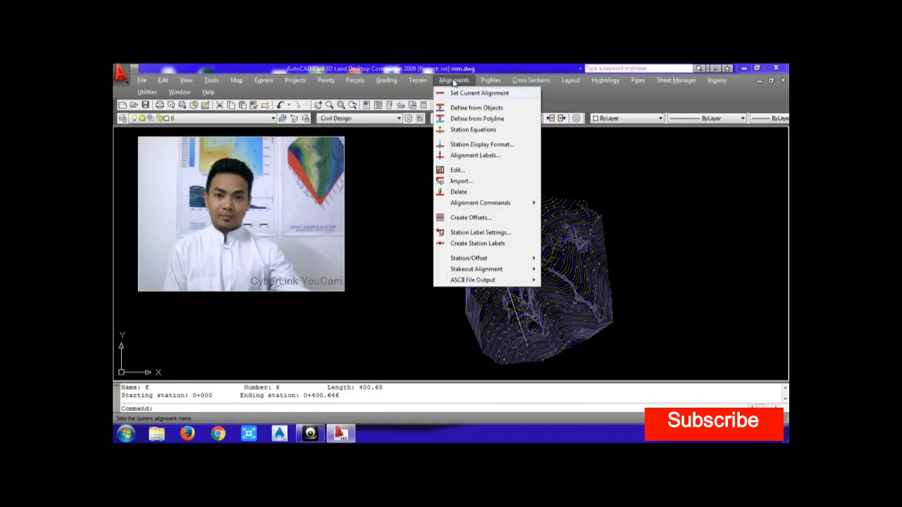
pyautogui.click(477, 233)
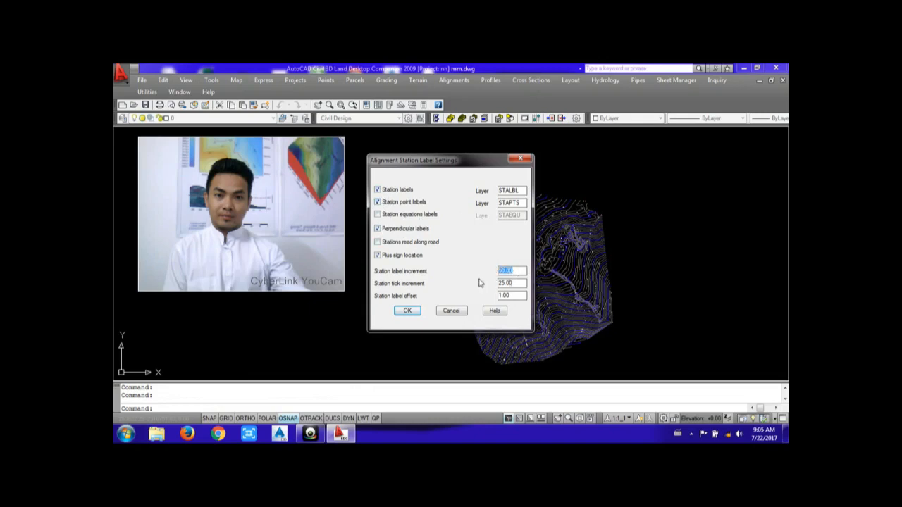
pyautogui.write('50')
pyautogui.press('Tab')
pyautogui.write('2')
pyautogui.click(407, 312)
# Create station labels from the beginning to the ending station of the alignment, deleting existing stationing layers, and inspect the labels.
pyautogui.click(421, 81)
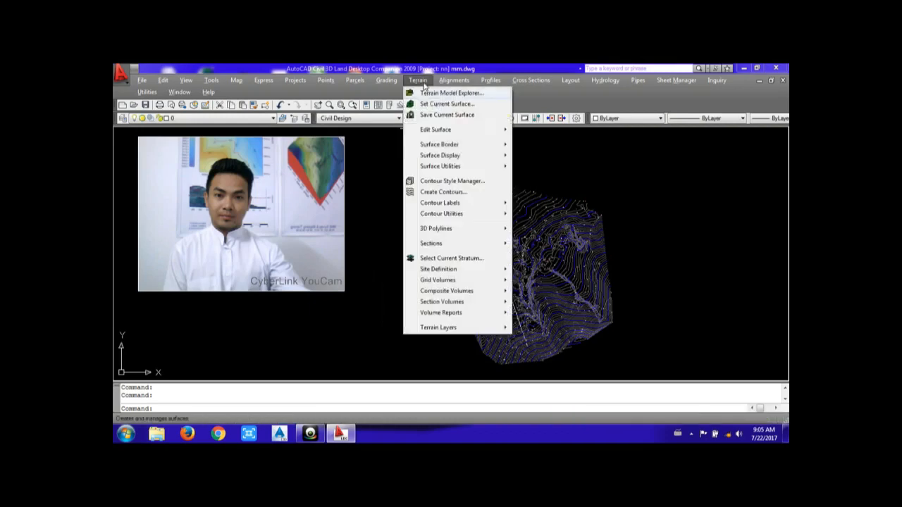
pyautogui.moveTo(454, 80)
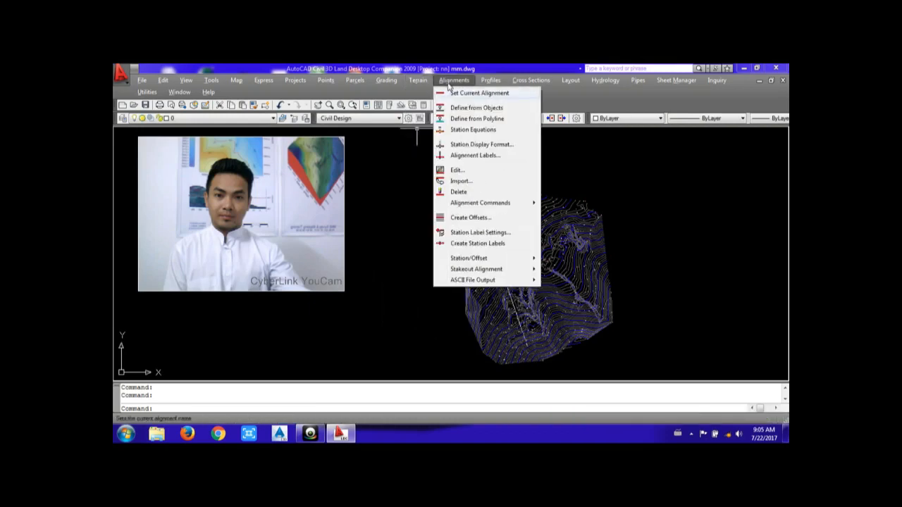
pyautogui.click(464, 244)
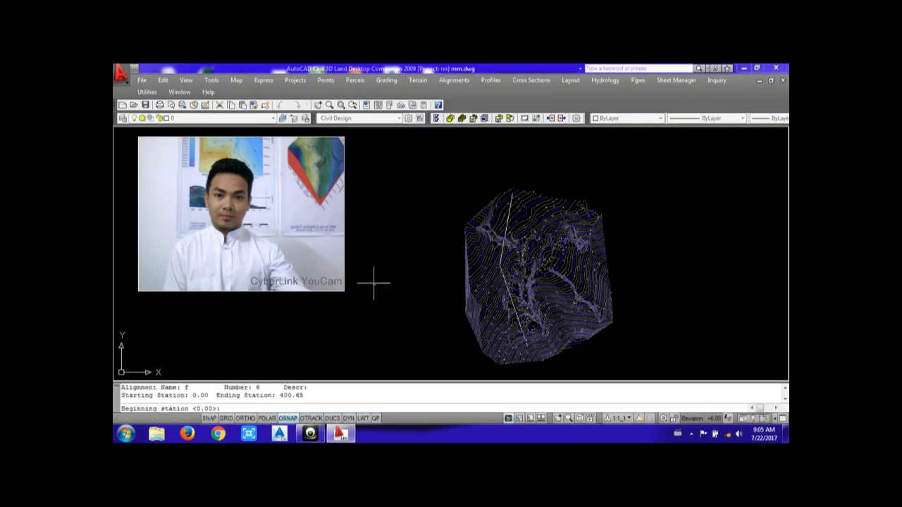
pyautogui.press('Return')
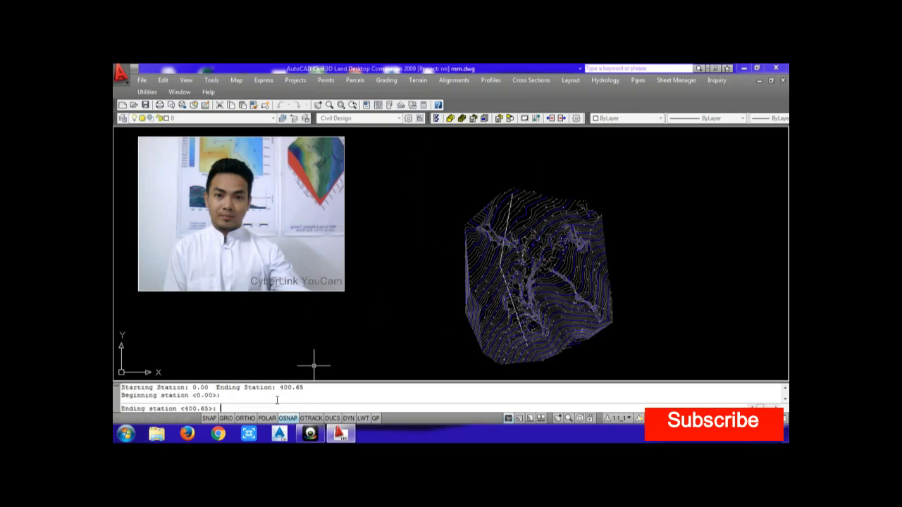
pyautogui.press('Return')
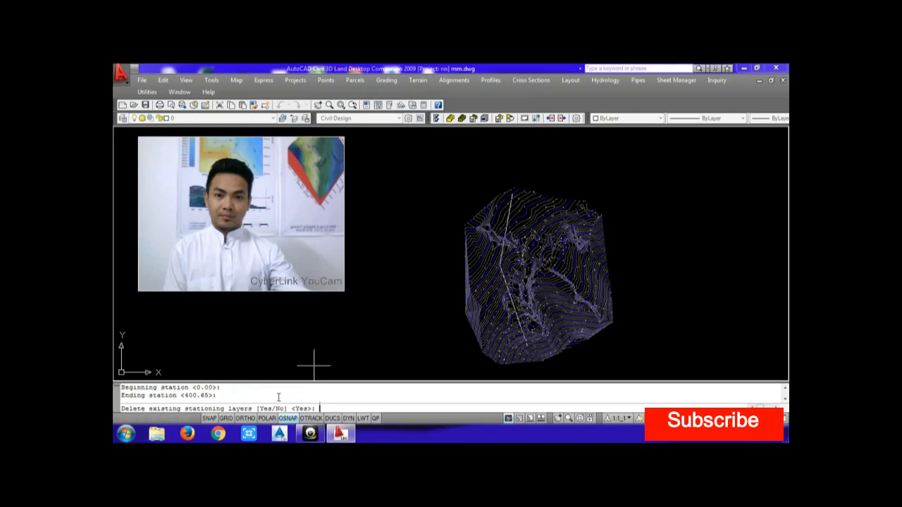
pyautogui.press('Return')
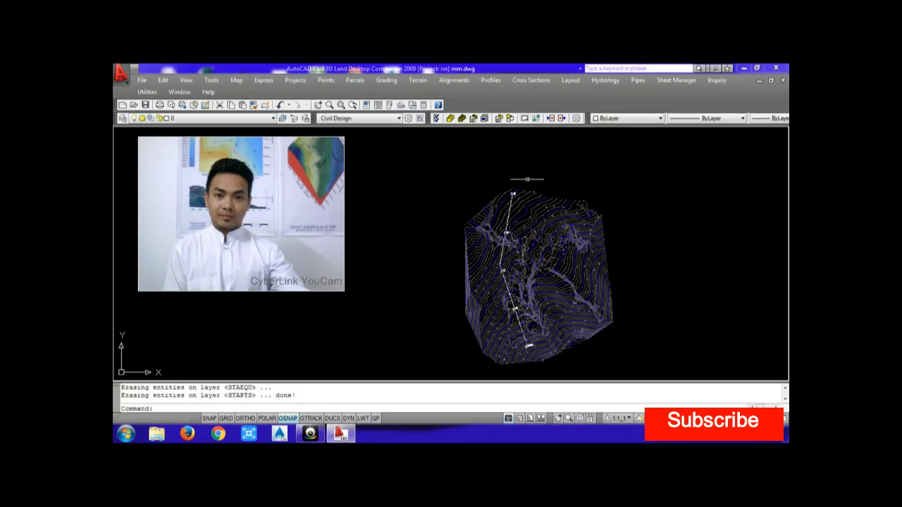
pyautogui.scroll(6, 527, 179)
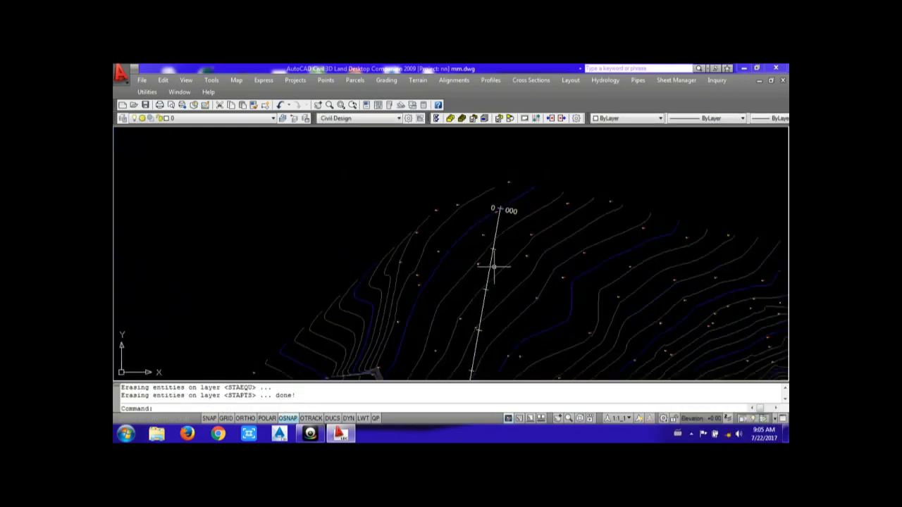
pyautogui.scroll(-2, 492, 275)
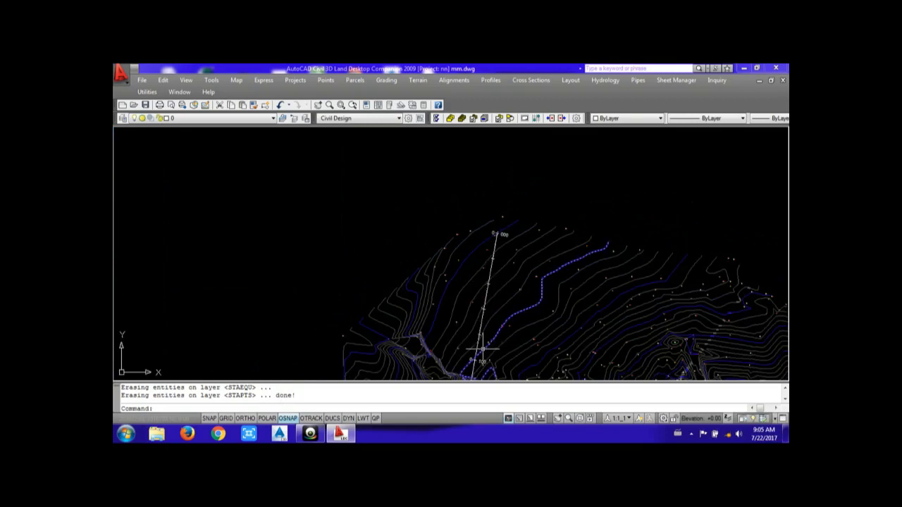
pyautogui.scroll(-5, 481, 348)
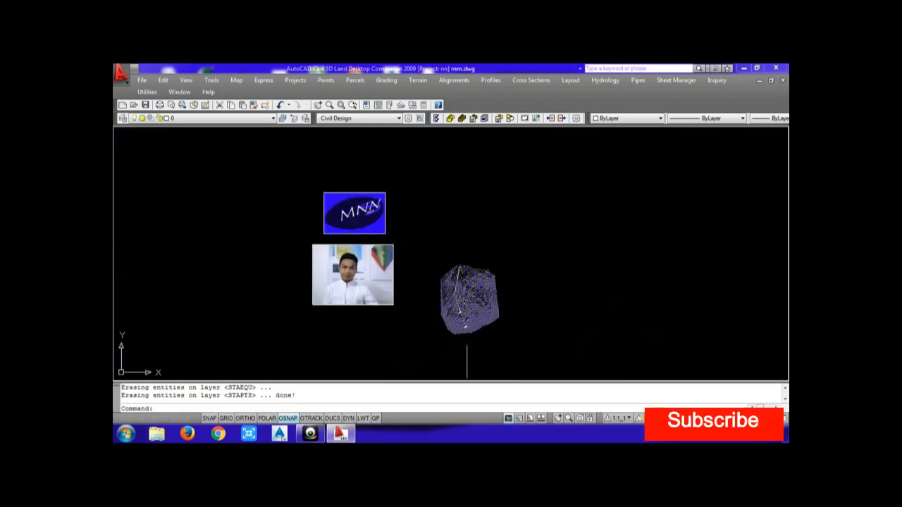
pyautogui.scroll(3, 466, 360)
pyautogui.scroll(2, 454, 283)
pyautogui.scroll(-2, 454, 264)
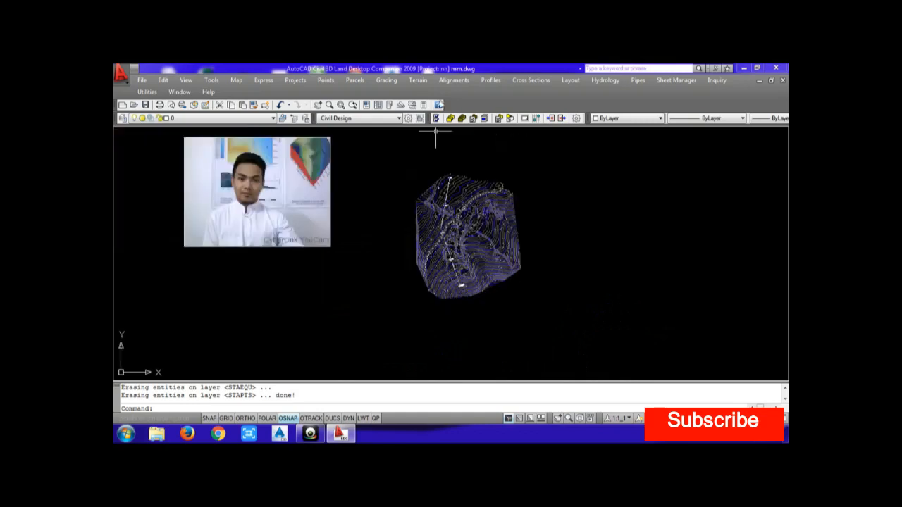
# Set the terrain surface Surface1 as the current surface for profiles.
pyautogui.click(491, 81)
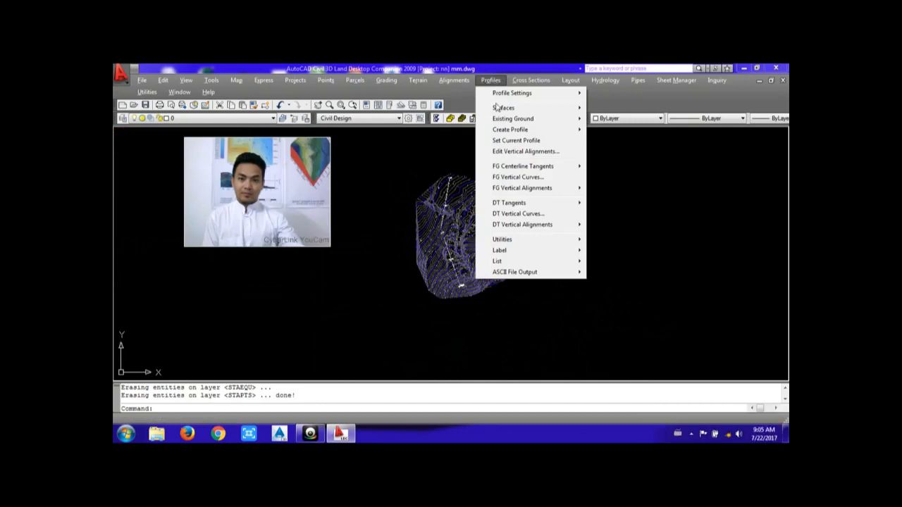
pyautogui.moveTo(498, 109)
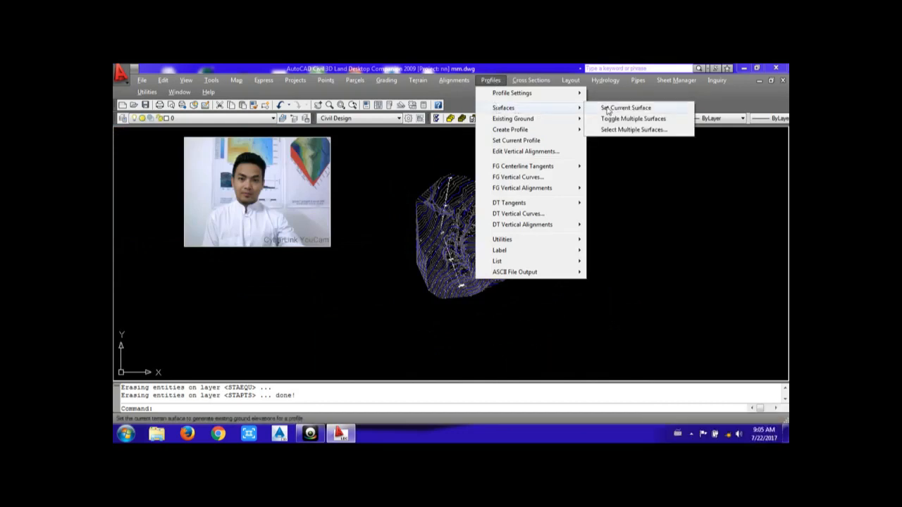
pyautogui.click(606, 108)
pyautogui.click(398, 169)
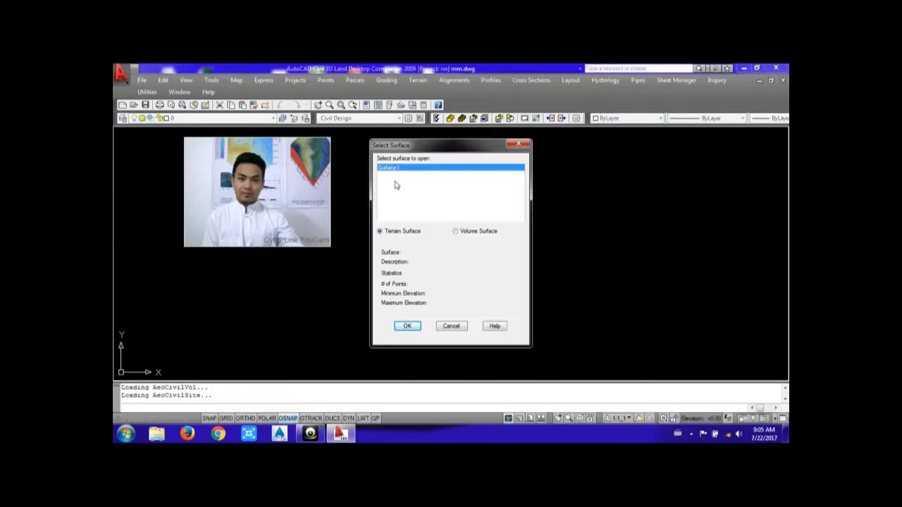
pyautogui.click(410, 326)
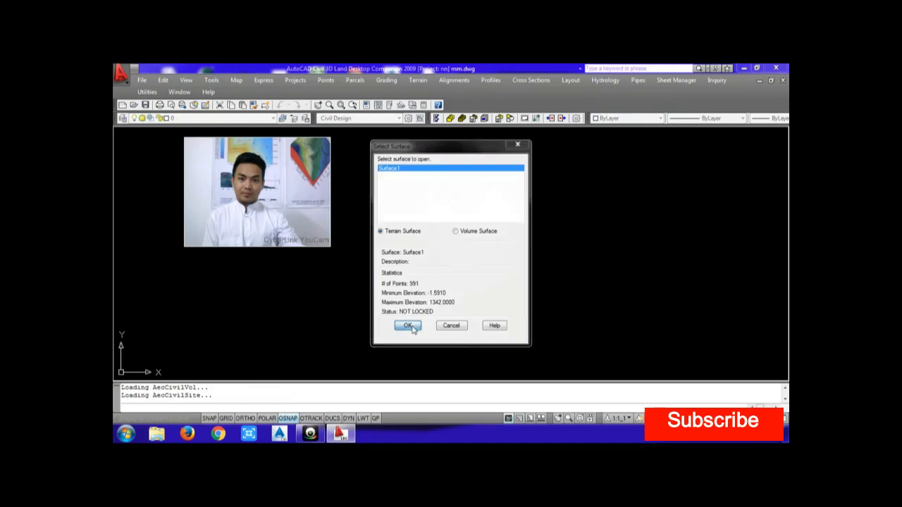
# Start sampling the alignment's existing ground from the surface, with sample line import and left/right sampling enabled.
pyautogui.click(493, 81)
pyautogui.moveTo(513, 118)
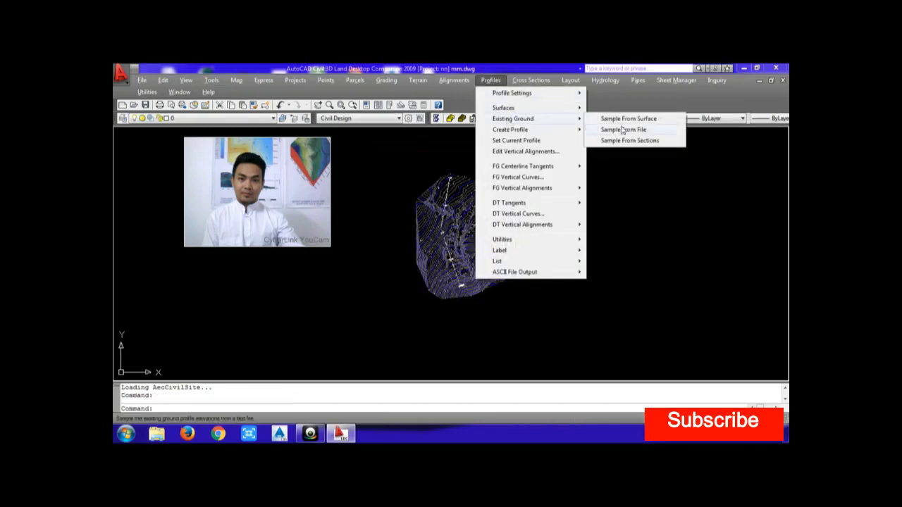
pyautogui.click(633, 120)
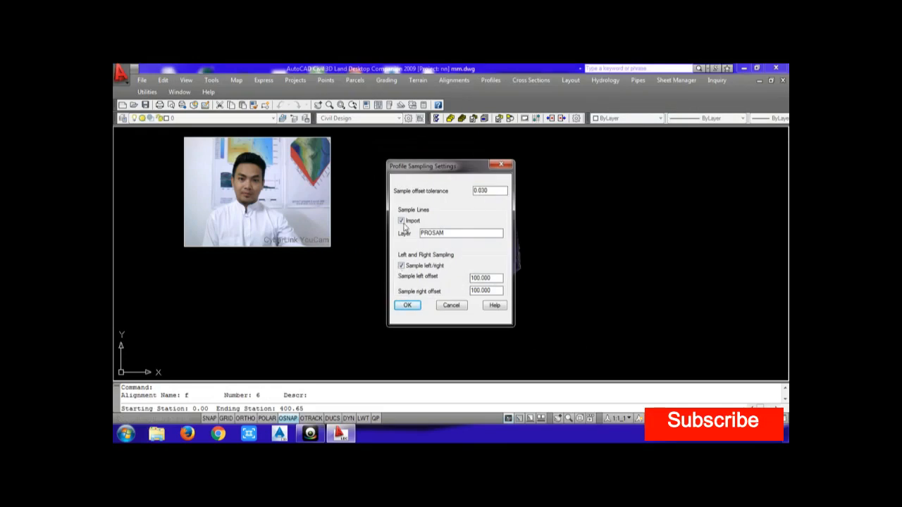
pyautogui.click(401, 266)
pyautogui.click(402, 266)
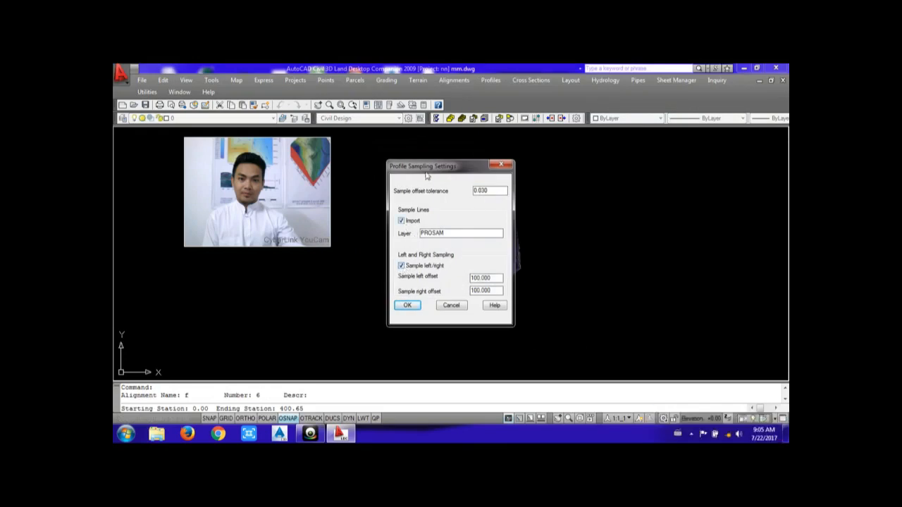
pyautogui.moveTo(443, 165); pyautogui.dragTo(614, 189)
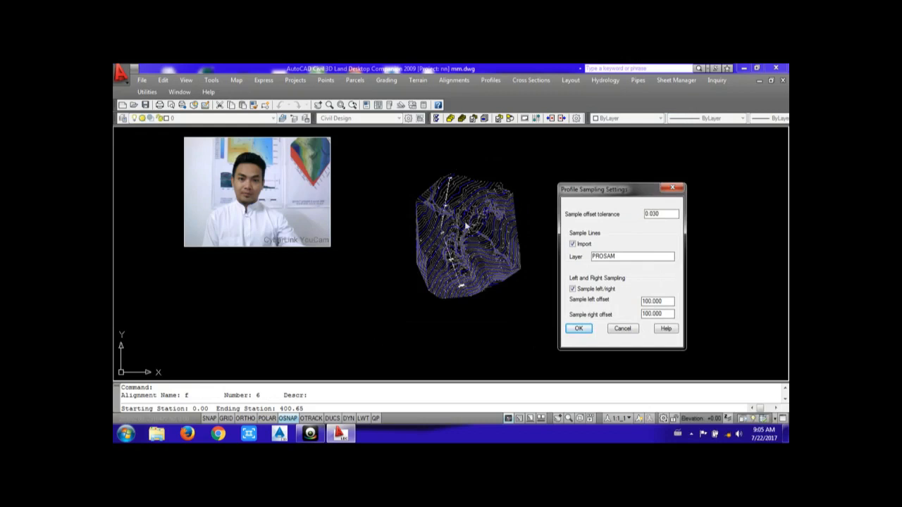
pyautogui.click(572, 290)
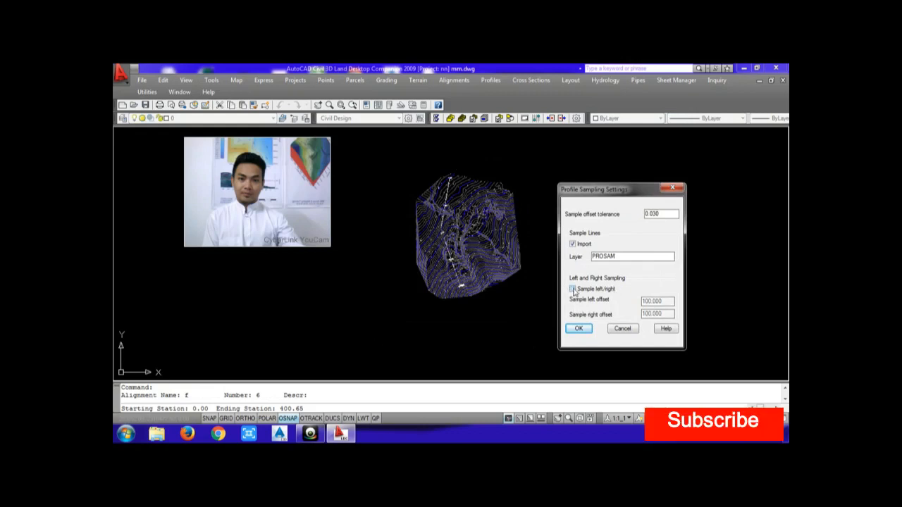
pyautogui.click(572, 289)
# Set the left and right sample offsets to 5 and accept the profile sampling settings.
pyautogui.moveTo(665, 301); pyautogui.dragTo(557, 299)
pyautogui.write('5')
pyautogui.moveTo(649, 315); pyautogui.dragTo(593, 312)
pyautogui.write('5')
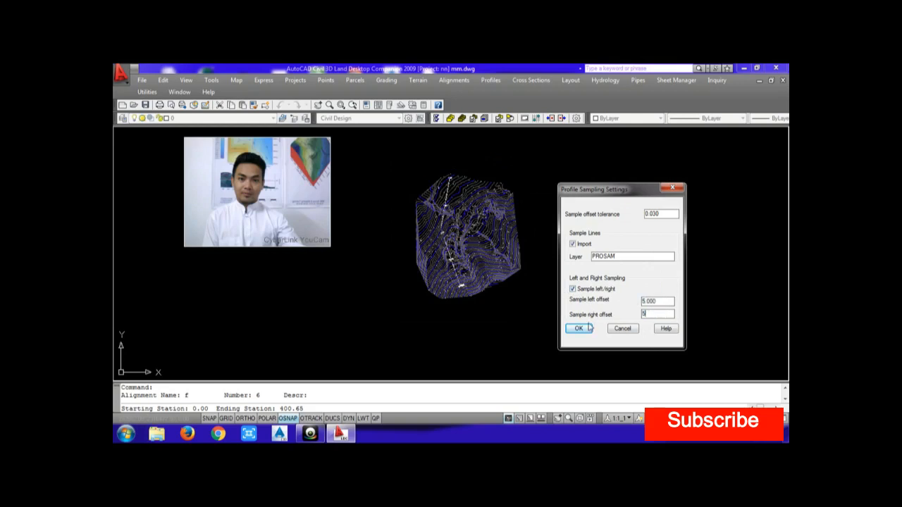
pyautogui.click(579, 329)
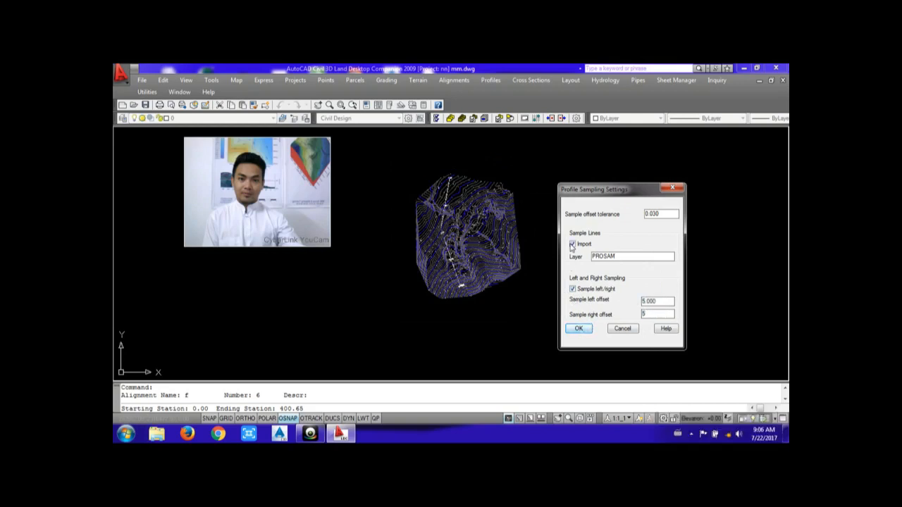
pyautogui.click(579, 329)
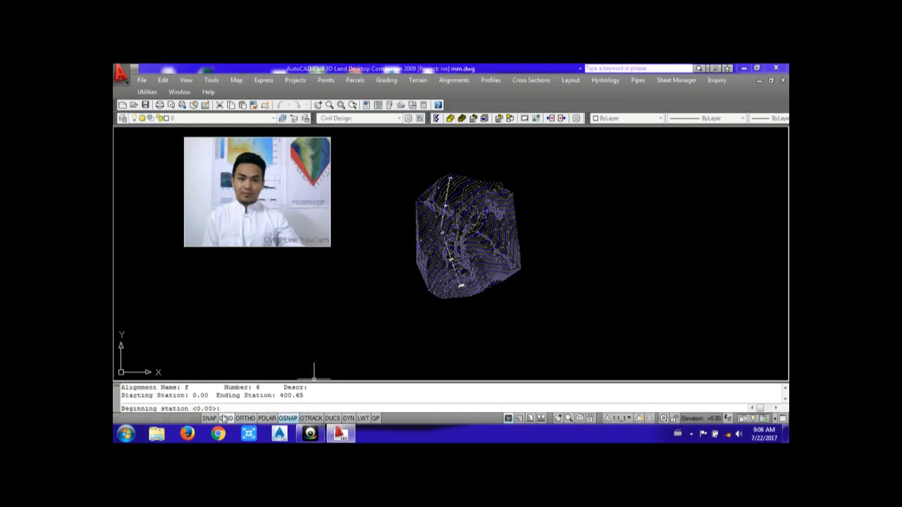
# Sample the existing ground over the alignment's full range, from station 0.00 to 400.65, and inspect the sample lines.
pyautogui.press('Return')
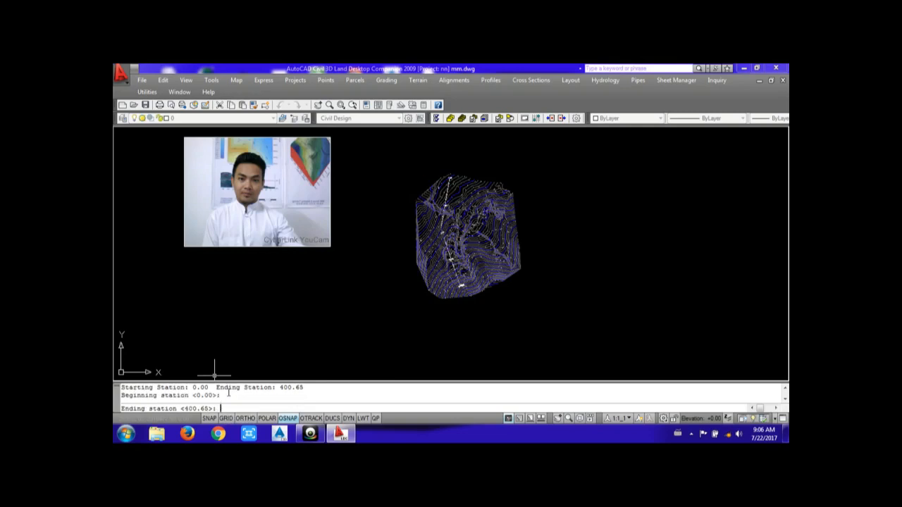
pyautogui.press('Return')
pyautogui.scroll(6, 413, 232)
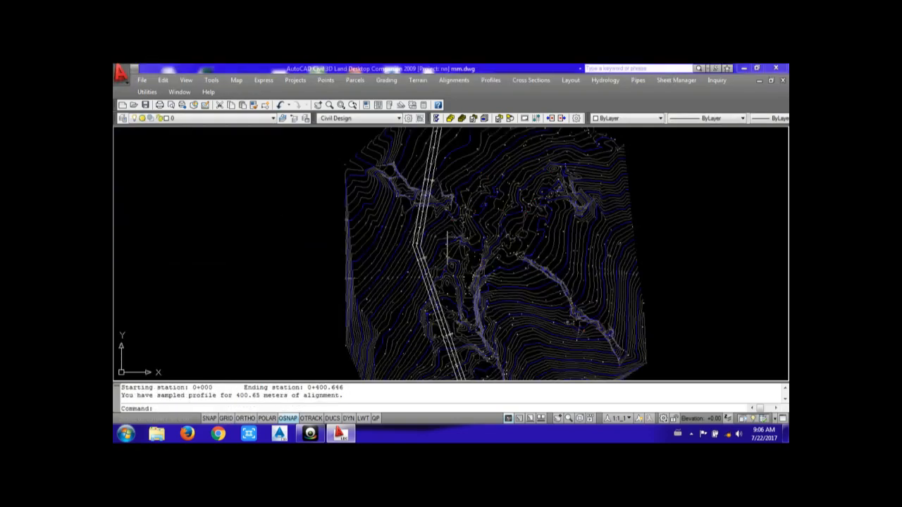
pyautogui.scroll(3, 400, 262)
pyautogui.scroll(-2, 397, 234)
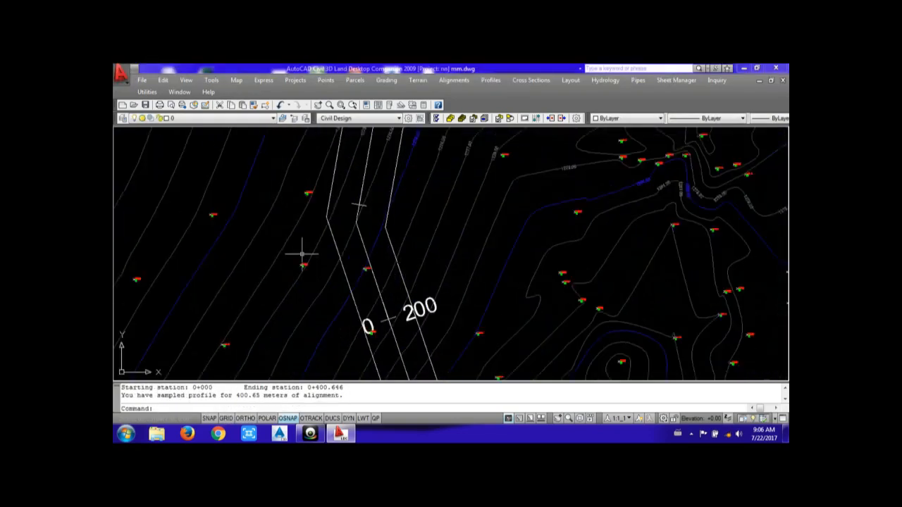
pyautogui.scroll(-2, 303, 255)
pyautogui.scroll(-5, 422, 261)
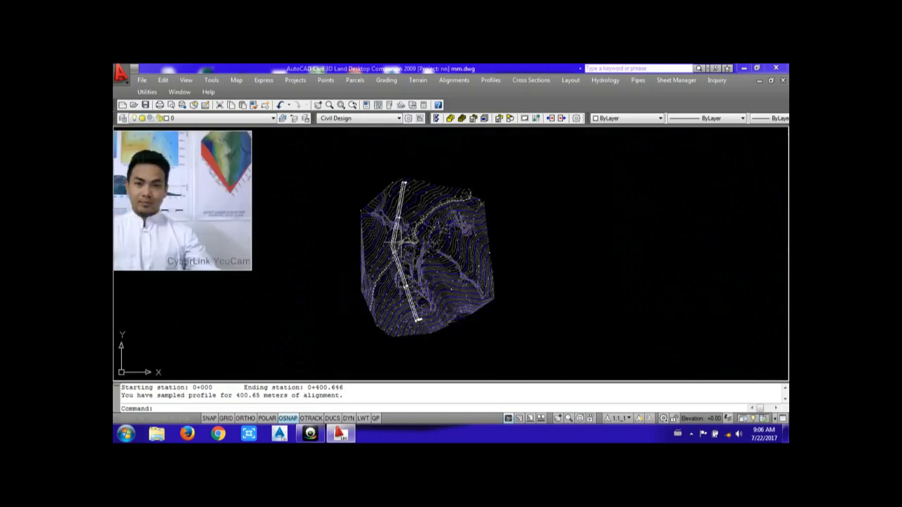
# Set up a full profile with grid, using vertical scale 1000, vertical spacing 5 and grid height 80.
pyautogui.click(486, 81)
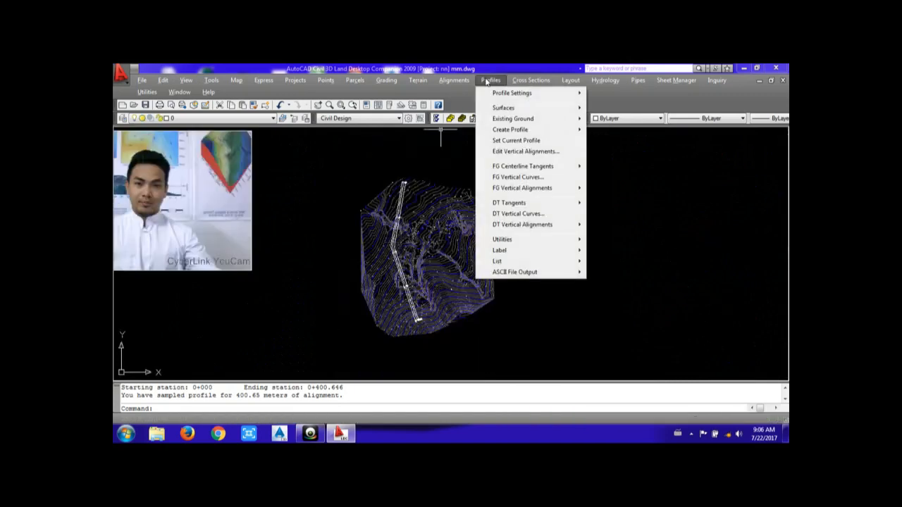
pyautogui.moveTo(503, 121)
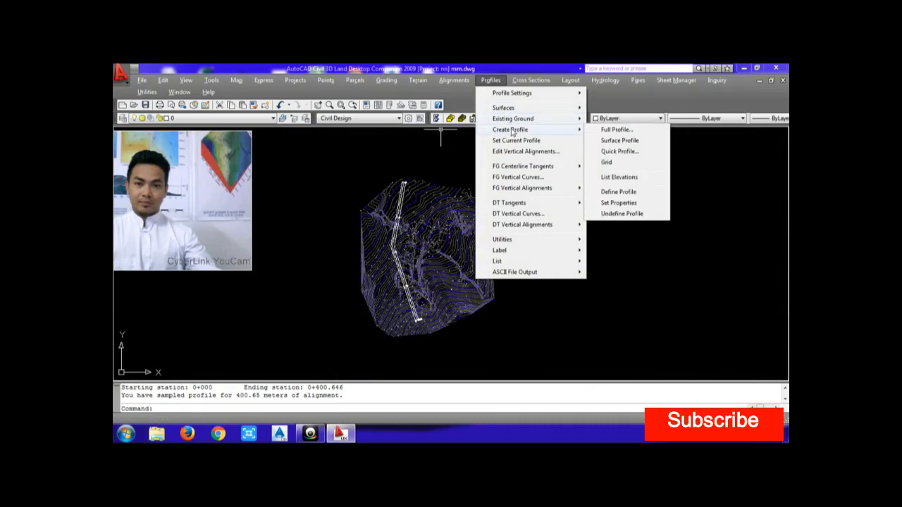
pyautogui.click(616, 130)
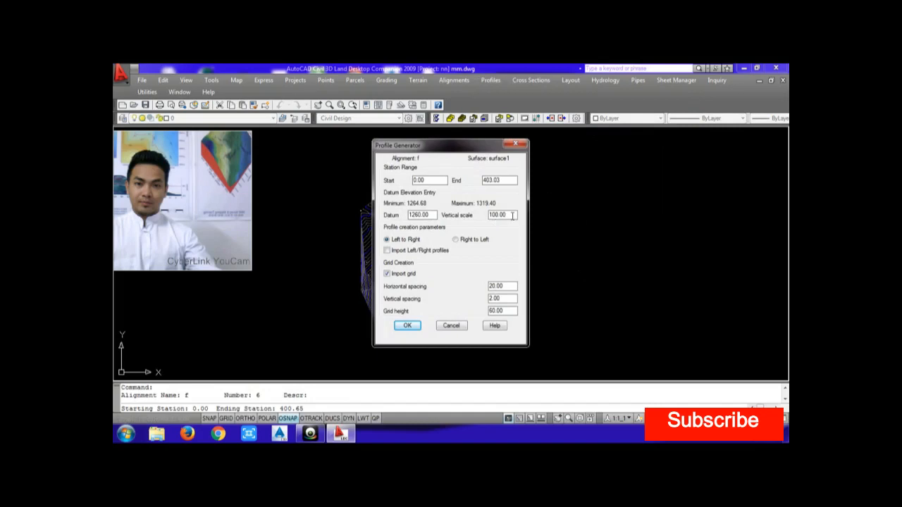
pyautogui.moveTo(513, 216); pyautogui.dragTo(469, 220)
pyautogui.write('1000')
pyautogui.moveTo(504, 295); pyautogui.dragTo(471, 303)
pyautogui.write('5')
pyautogui.press('Tab')
pyautogui.write('8')
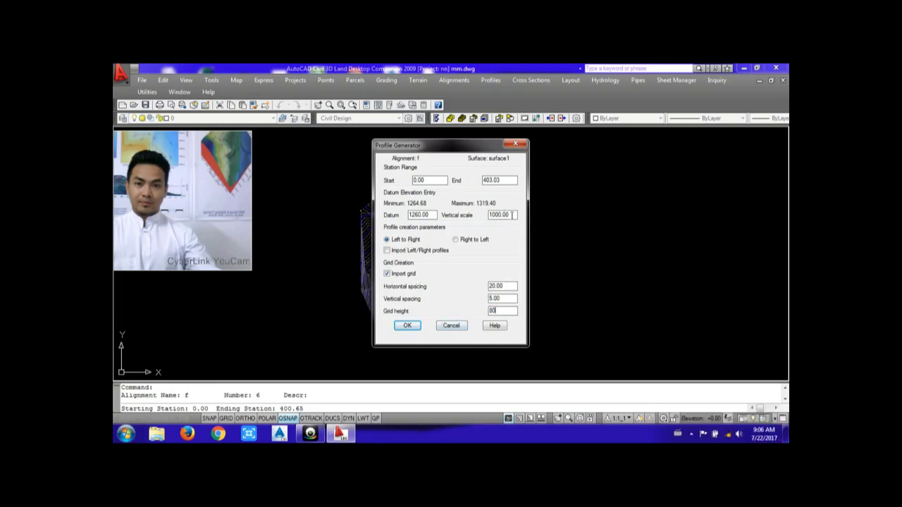
pyautogui.click(504, 286)
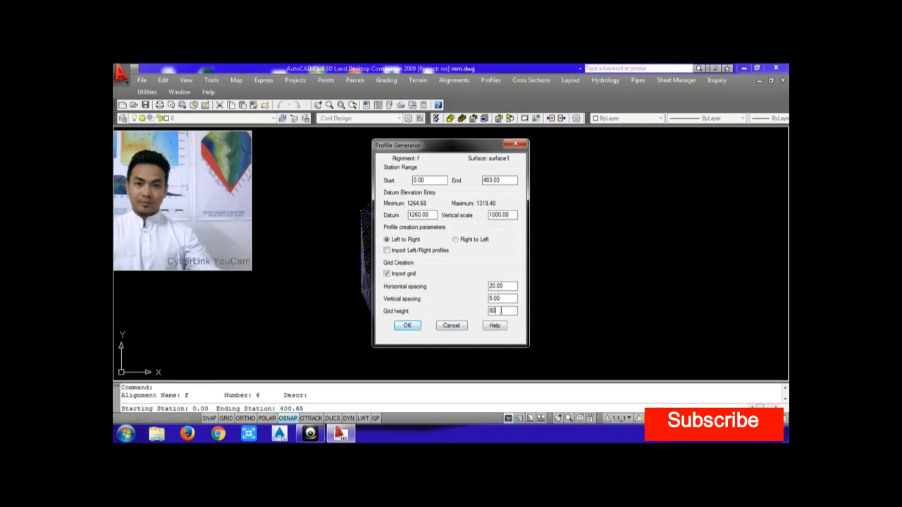
pyautogui.click(407, 325)
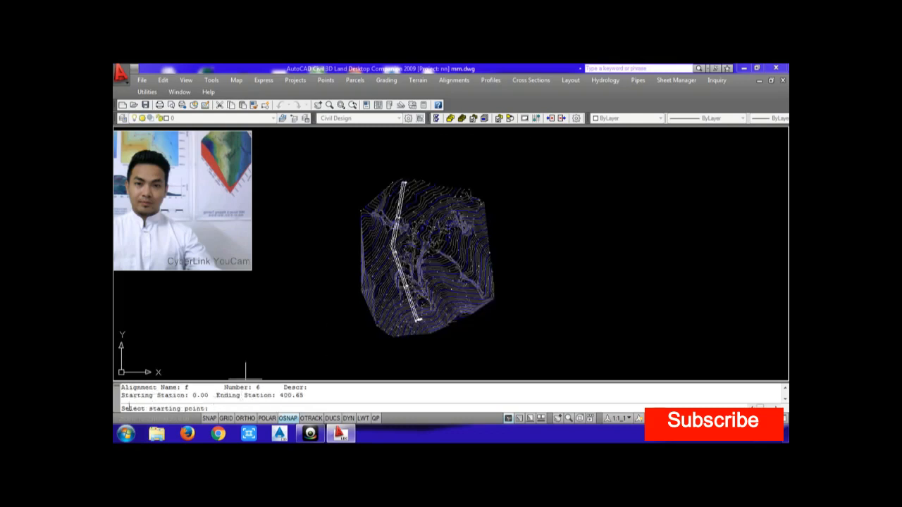
# Place the profile's starting point in the empty area above the contour map, deleting existing profile layers.
pyautogui.scroll(-5, 385, 180)
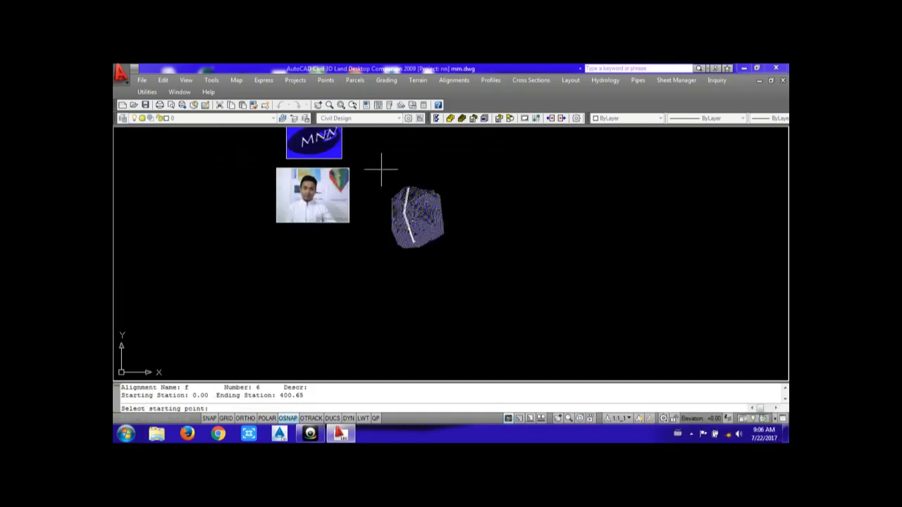
pyautogui.click(383, 169)
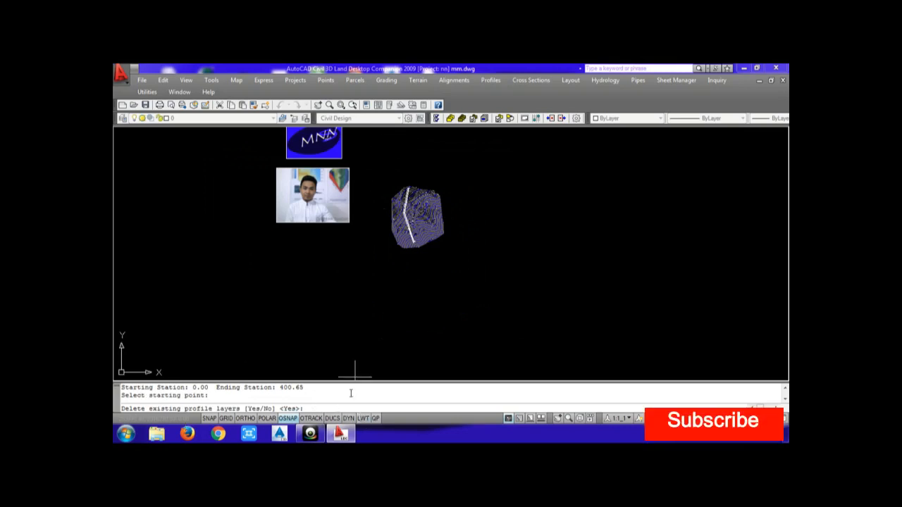
pyautogui.press('Return')
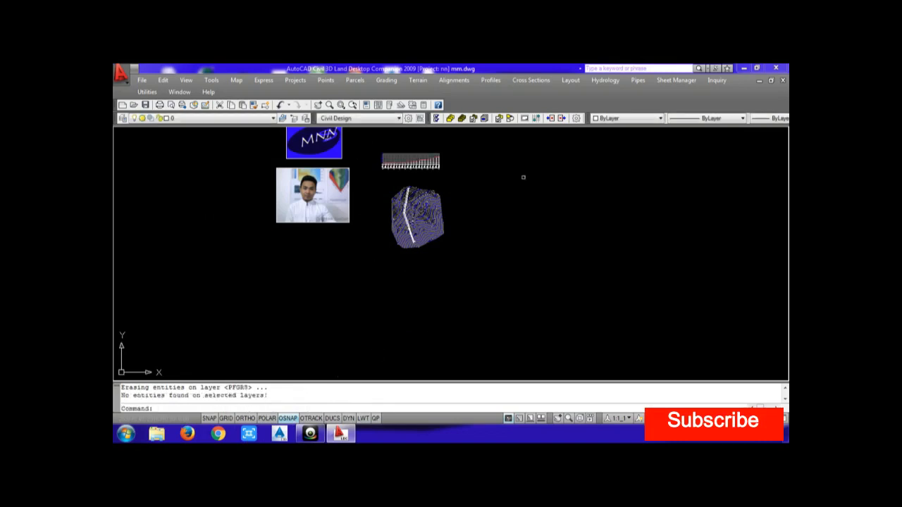
# Examine the generated profile's ground line, grid, elevation labels and station labels.
pyautogui.scroll(10, 384, 162)
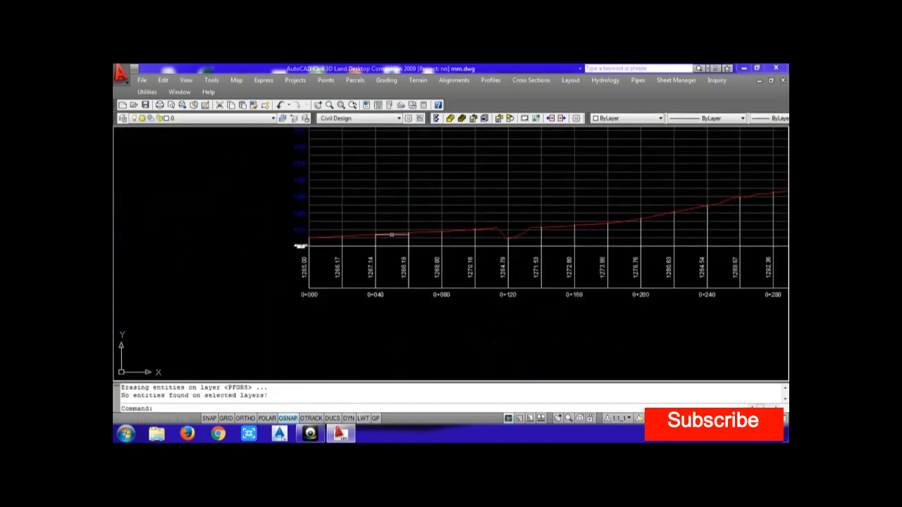
pyautogui.scroll(-2, 423, 239)
pyautogui.scroll(2, 515, 265)
pyautogui.scroll(2, 304, 210)
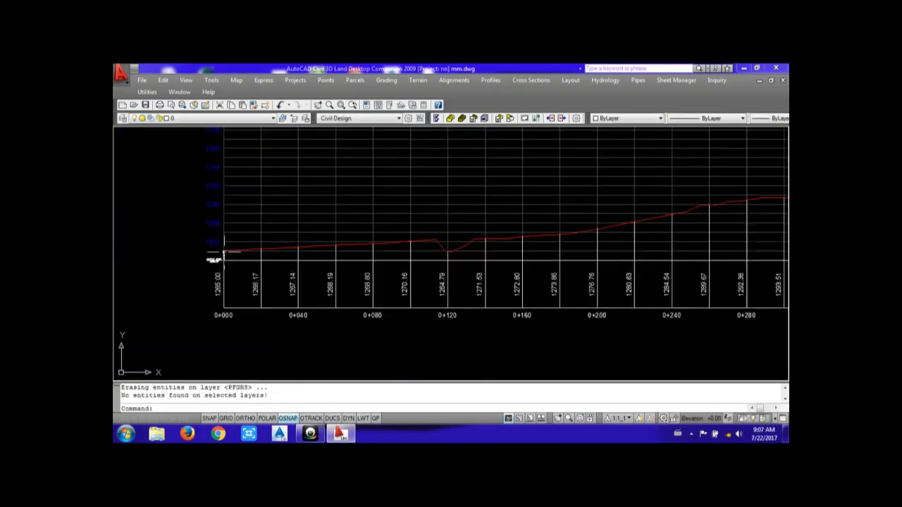
pyautogui.scroll(-3, 395, 238)
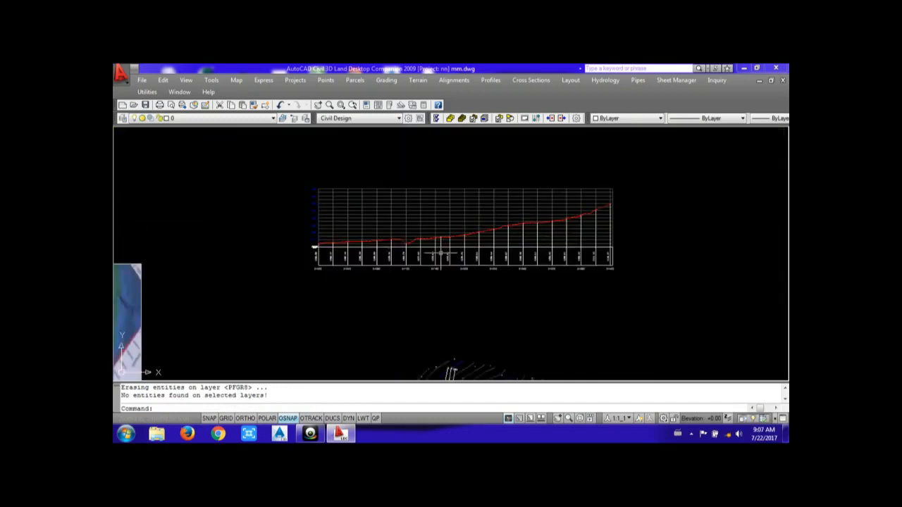
pyautogui.scroll(-2, 388, 246)
pyautogui.scroll(4, 372, 232)
pyautogui.scroll(-3, 427, 268)
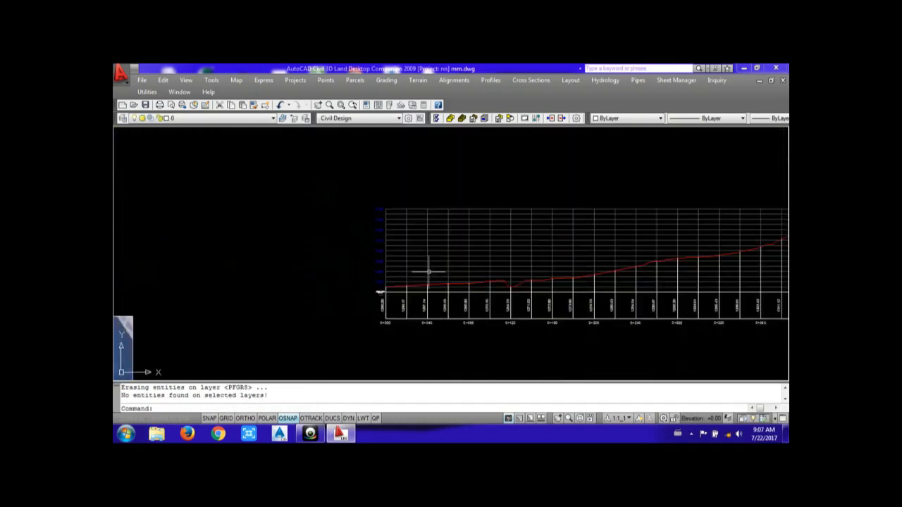
pyautogui.scroll(2, 459, 252)
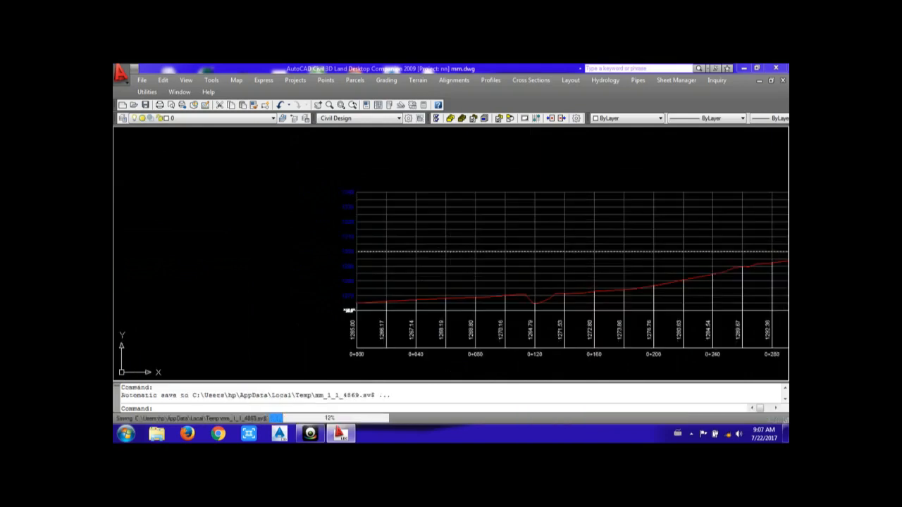
# Select a horizontal grid line of the profile and check which layer it is on.
pyautogui.click(500, 219)
pyautogui.scroll(1, 498, 217)
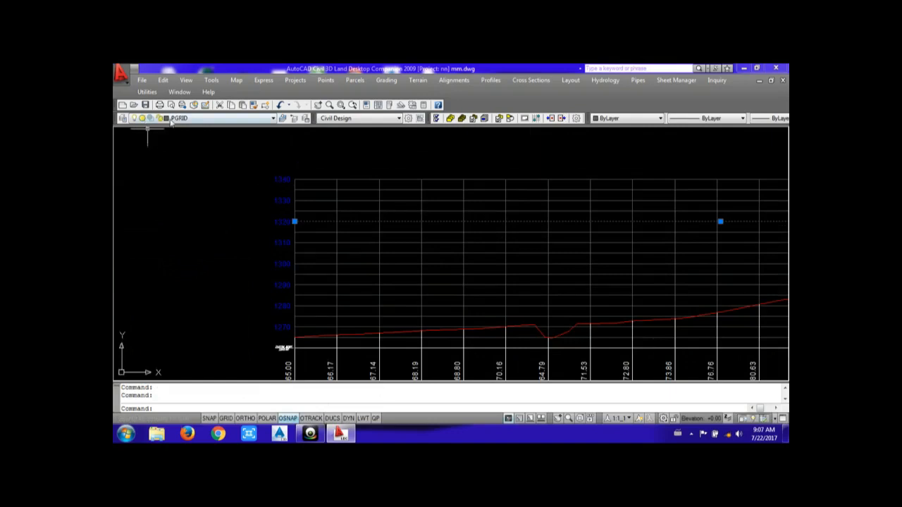
pyautogui.click(194, 121)
pyautogui.click(195, 122)
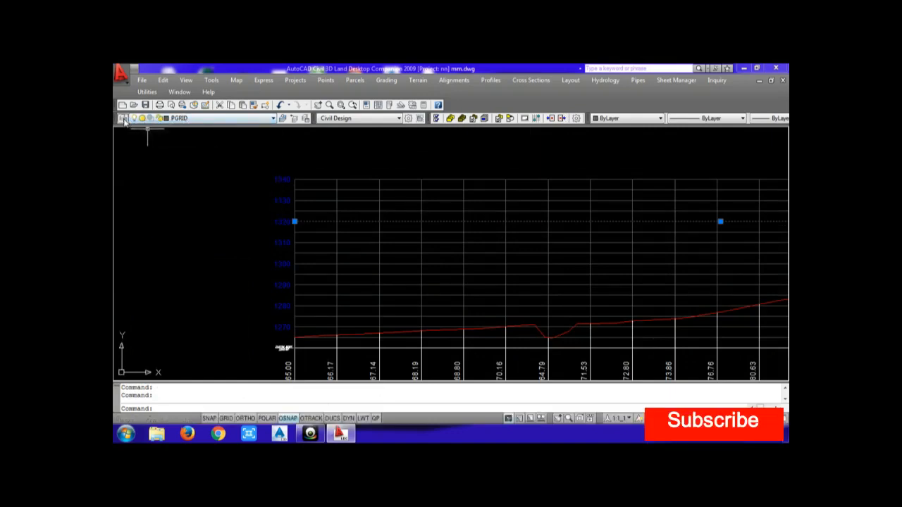
# Change the color of layer PGRID to index color 60, a yellow-green, for the profile grid.
pyautogui.click(129, 120)
pyautogui.click(275, 188)
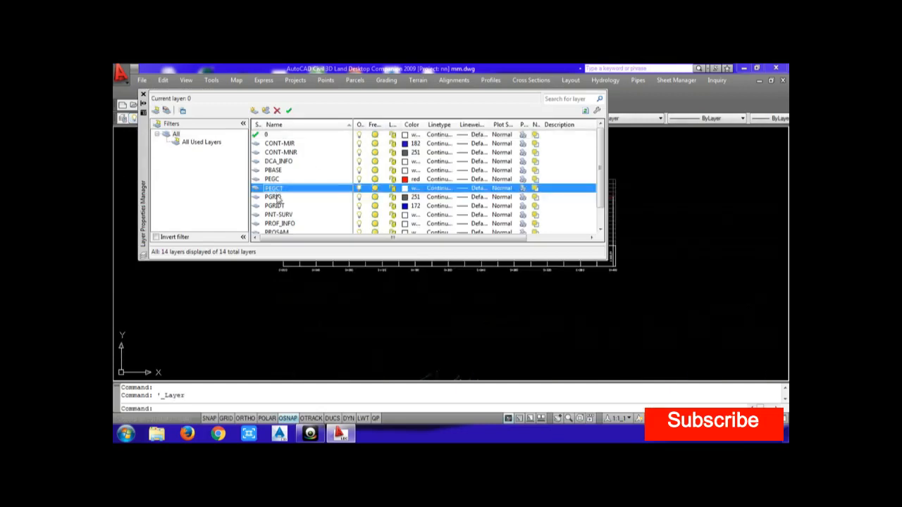
pyautogui.click(279, 197)
pyautogui.click(404, 197)
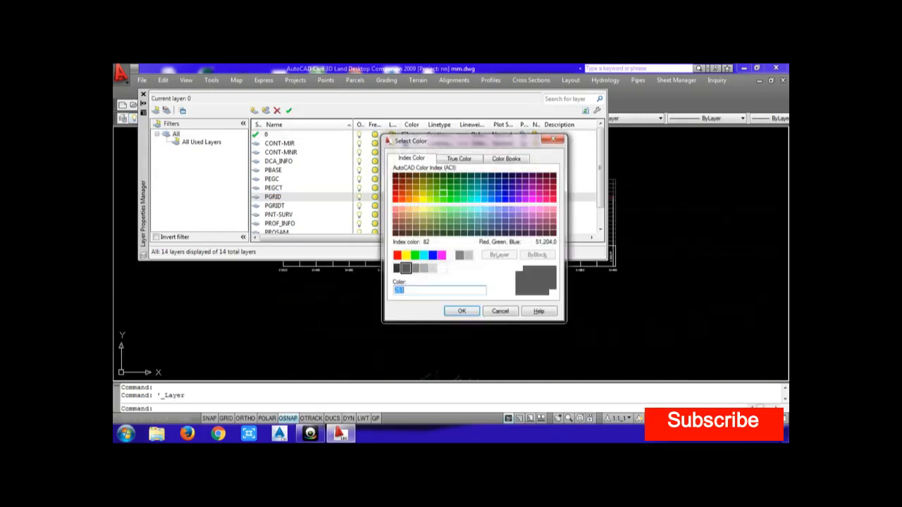
pyautogui.click(428, 198)
pyautogui.click(461, 311)
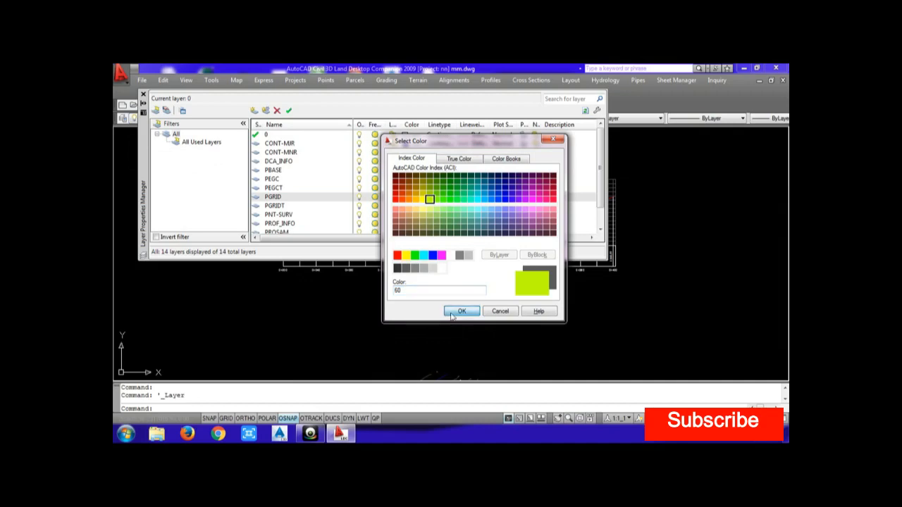
pyautogui.click(143, 95)
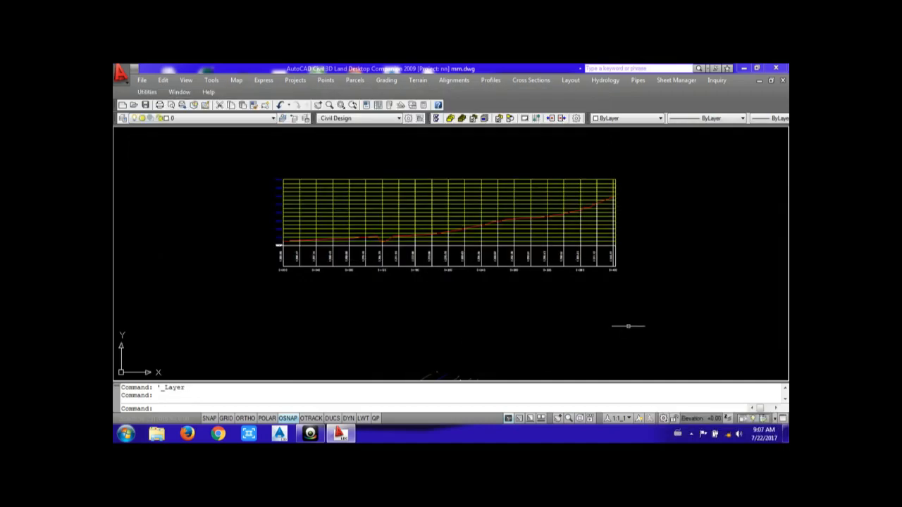
pyautogui.scroll(8, 449, 246)
pyautogui.scroll(-12, 451, 244)
pyautogui.scroll(-4, 453, 240)
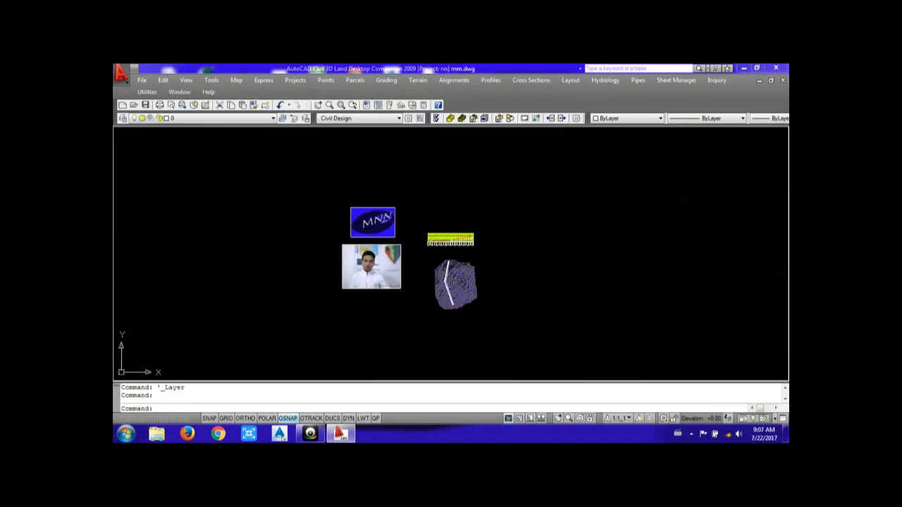
pyautogui.scroll(3, 460, 245)
pyautogui.scroll(-4, 498, 243)
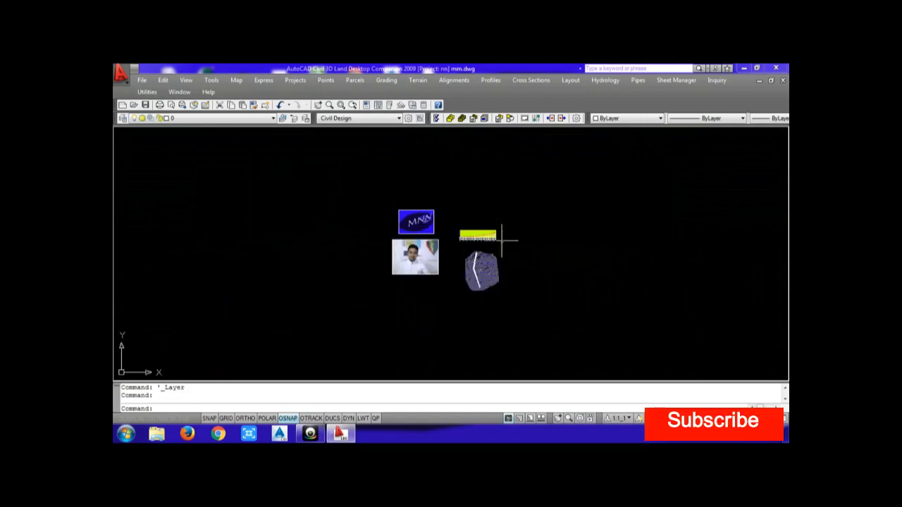
pyautogui.scroll(5, 500, 236)
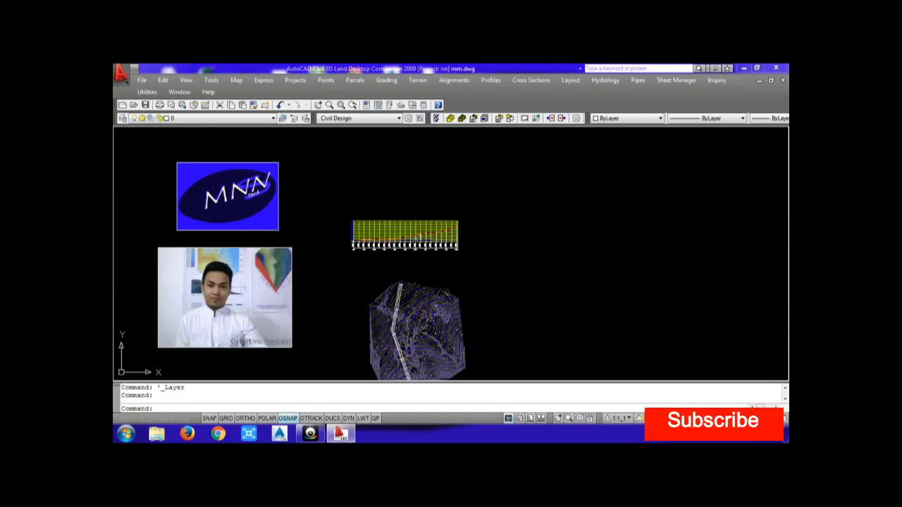
# Set the drawing's vertical scale to a custom value of 1000 in the drawing setup.
pyautogui.scroll(5, 368, 243)
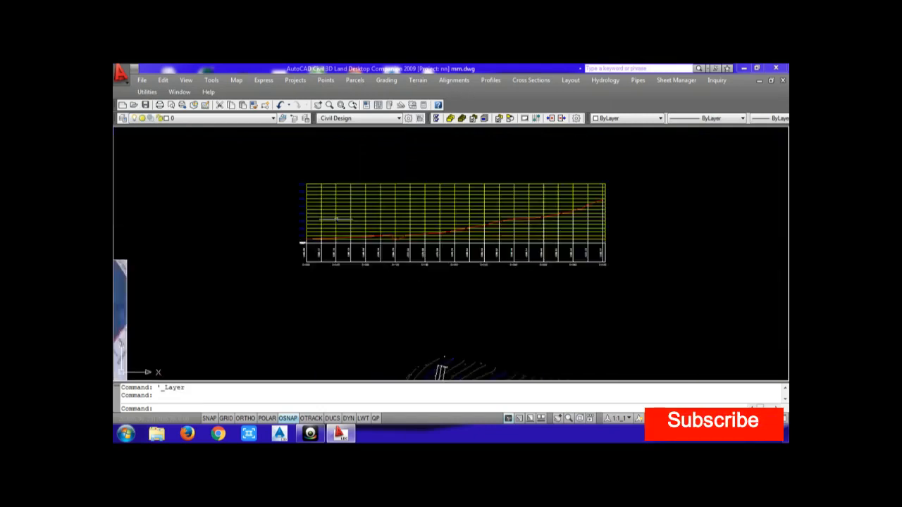
pyautogui.scroll(3, 334, 249)
pyautogui.scroll(-4, 441, 248)
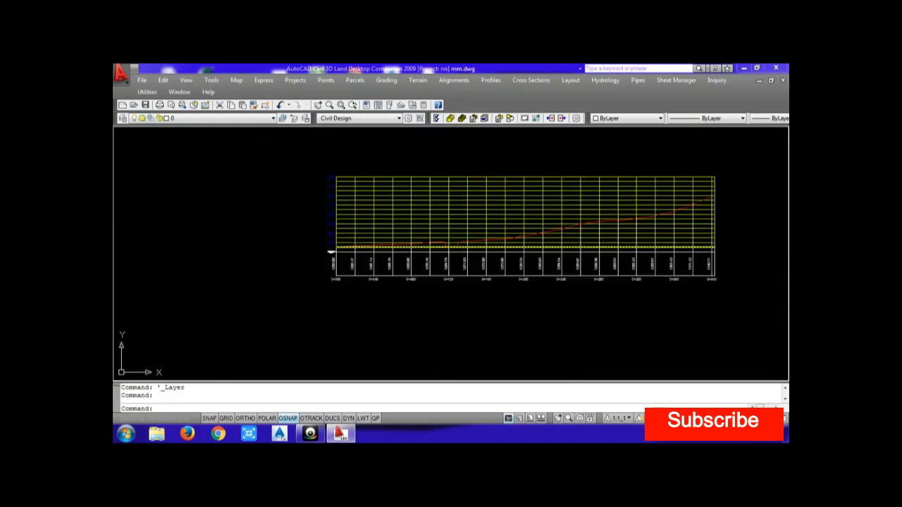
pyautogui.scroll(6, 340, 250)
pyautogui.scroll(-2, 328, 248)
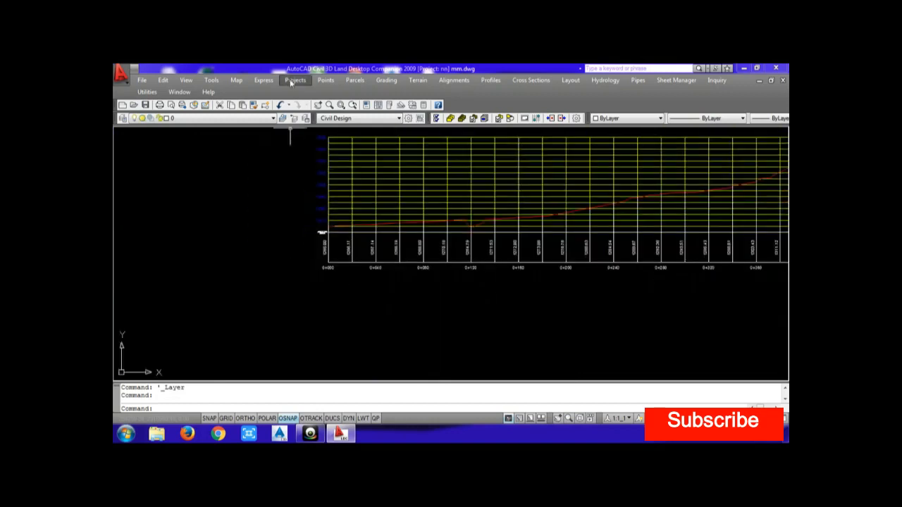
pyautogui.click(295, 80)
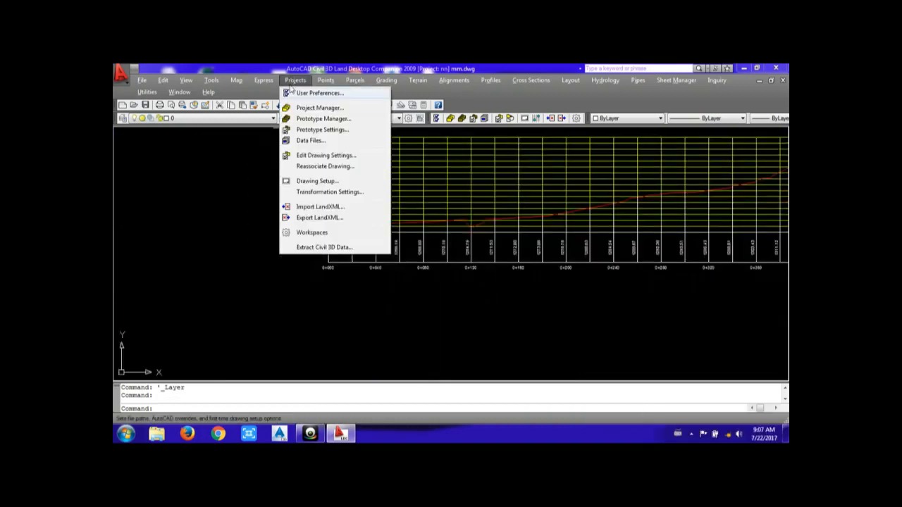
pyautogui.click(318, 182)
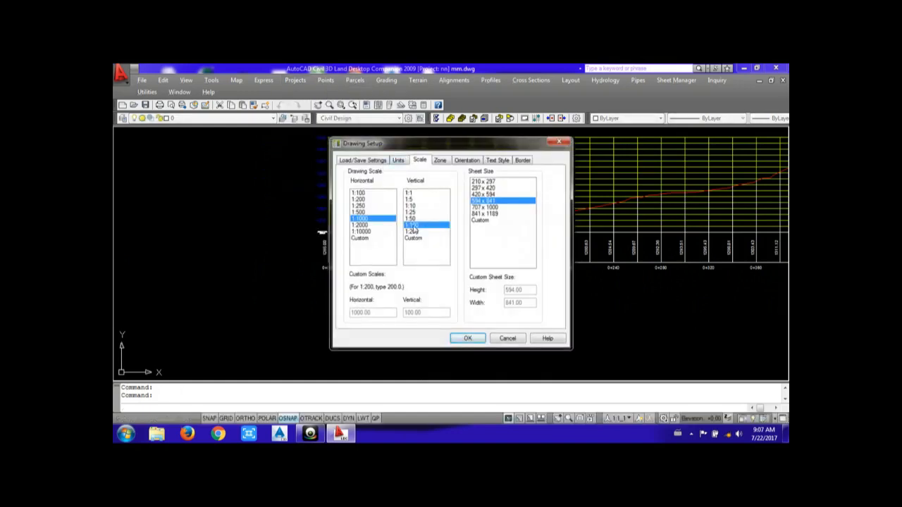
pyautogui.click(414, 239)
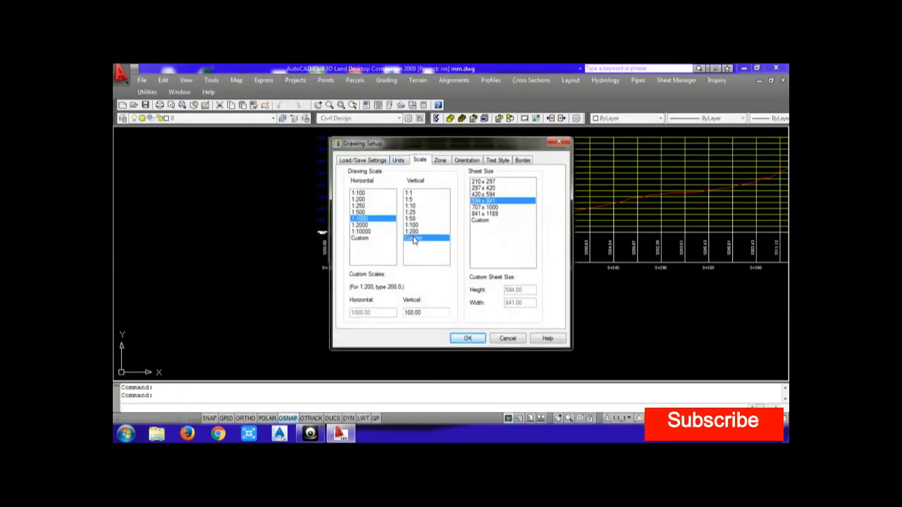
pyautogui.doubleClick(426, 314)
pyautogui.write('1')
pyautogui.click(475, 340)
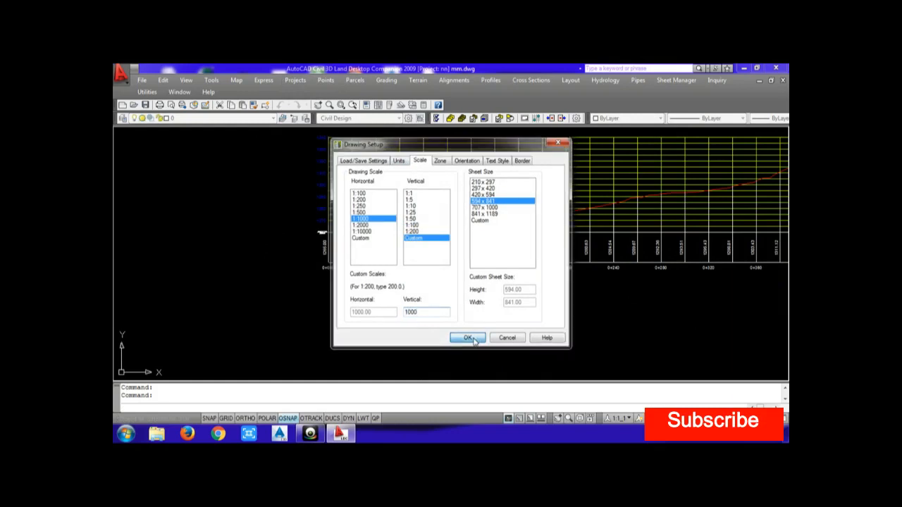
# Create a new full profile with vertical scale 1000, starting above the existing profile, and delete the existing profile layers.
pyautogui.scroll(-5, 444, 289)
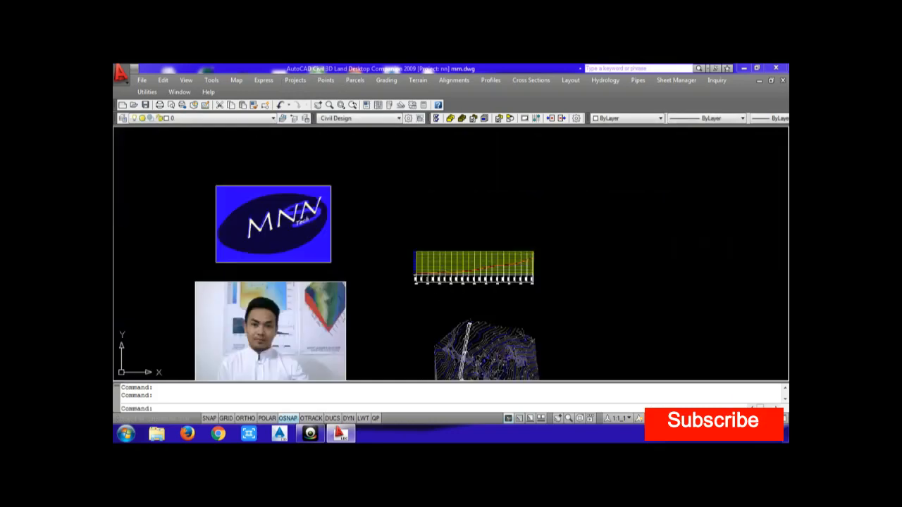
pyautogui.click(491, 80)
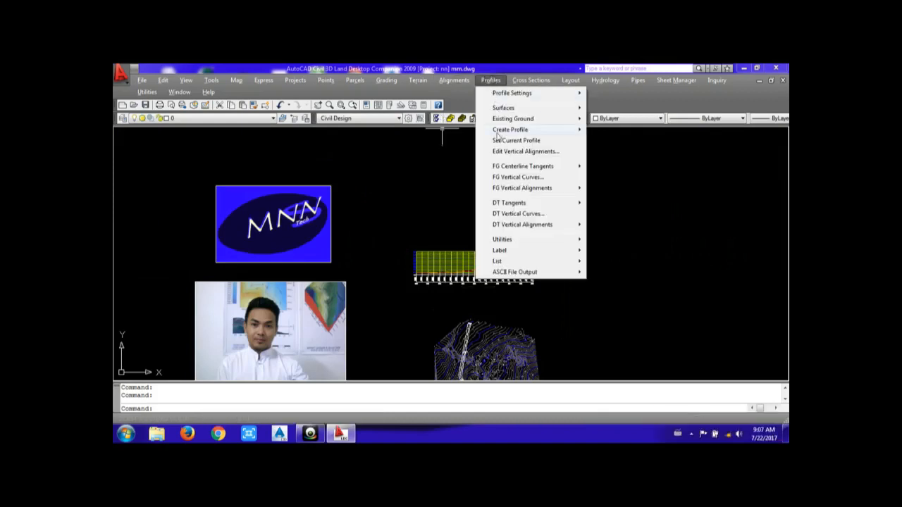
pyautogui.moveTo(512, 131)
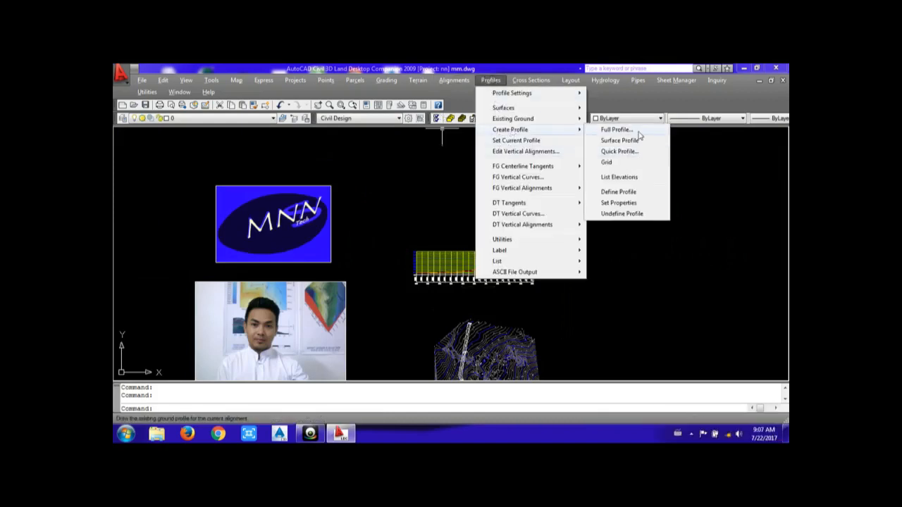
pyautogui.click(634, 130)
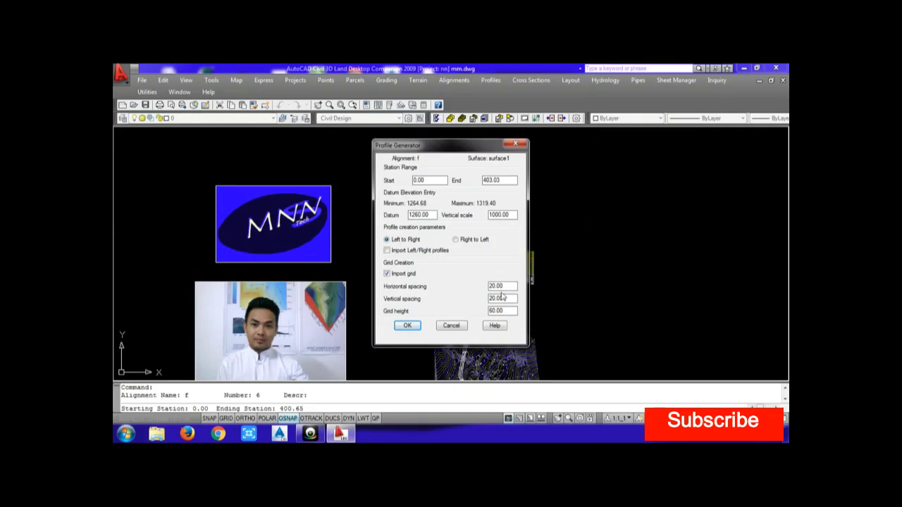
pyautogui.click(407, 326)
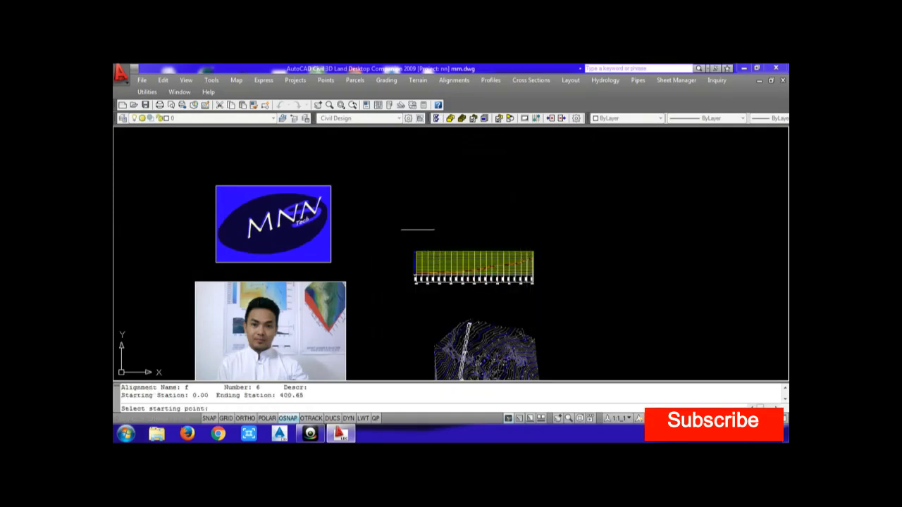
pyautogui.click(414, 221)
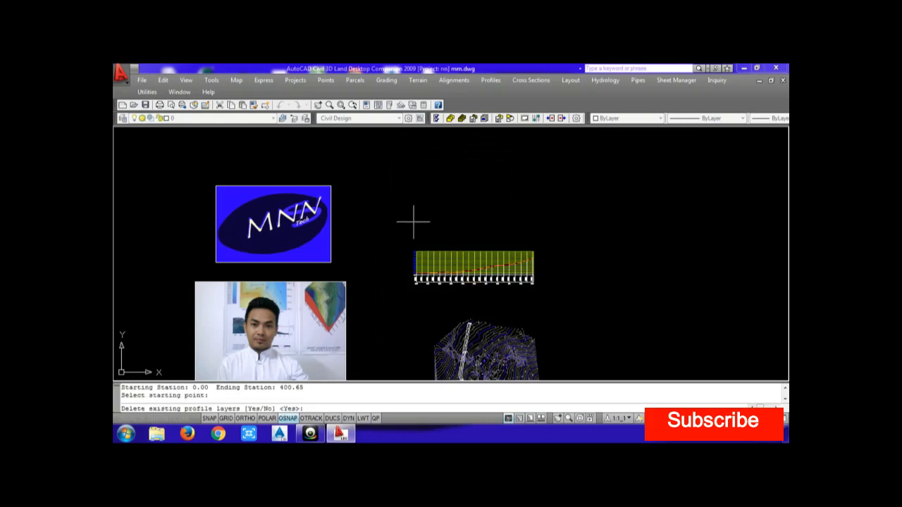
pyautogui.press('Return')
# Check the regenerated profile and set Surface1 as the current surface for the cross sections.
pyautogui.scroll(5, 382, 210)
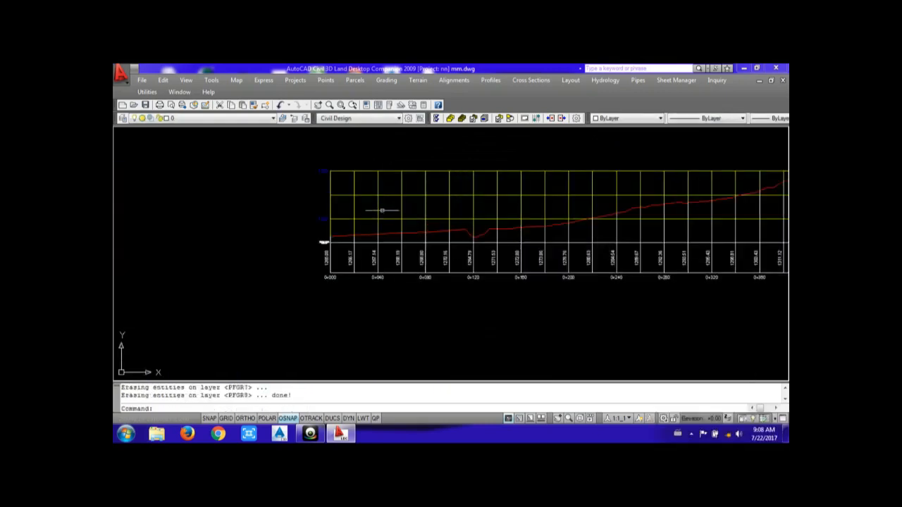
pyautogui.scroll(3, 381, 210)
pyautogui.scroll(-4, 364, 218)
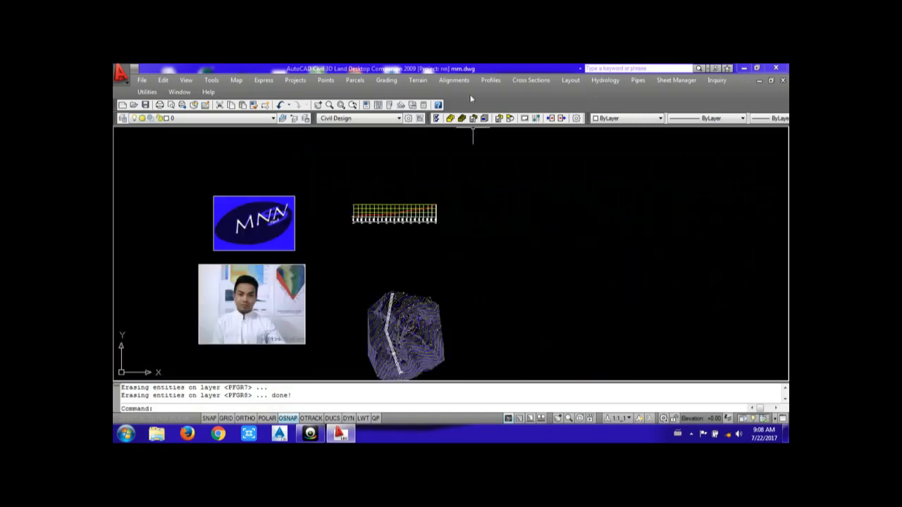
pyautogui.click(529, 81)
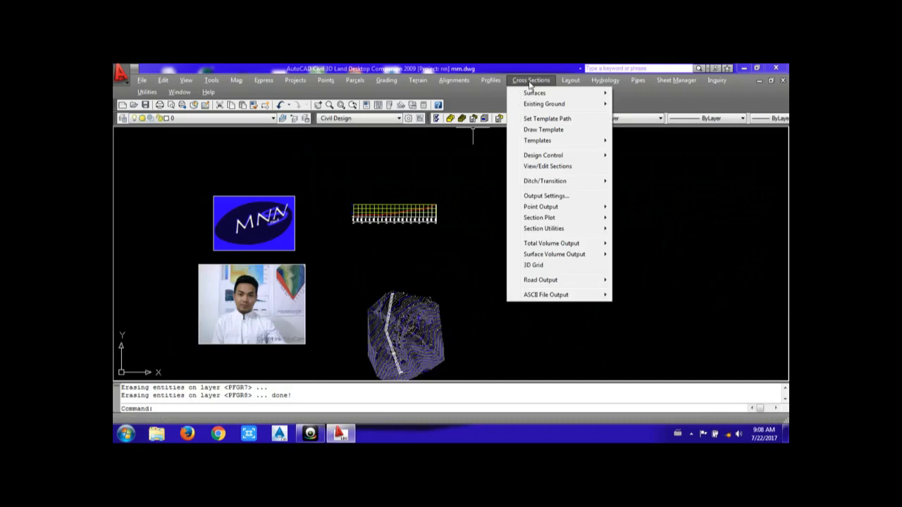
pyautogui.moveTo(535, 94)
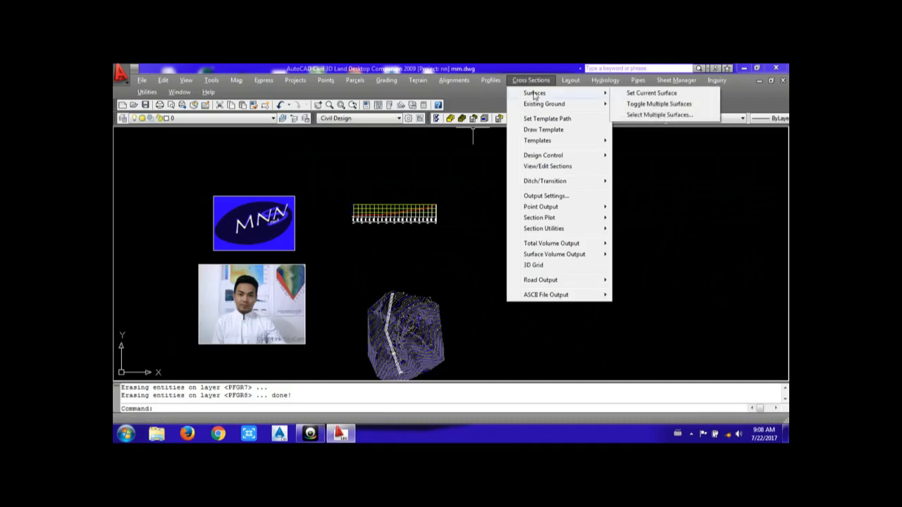
pyautogui.click(643, 93)
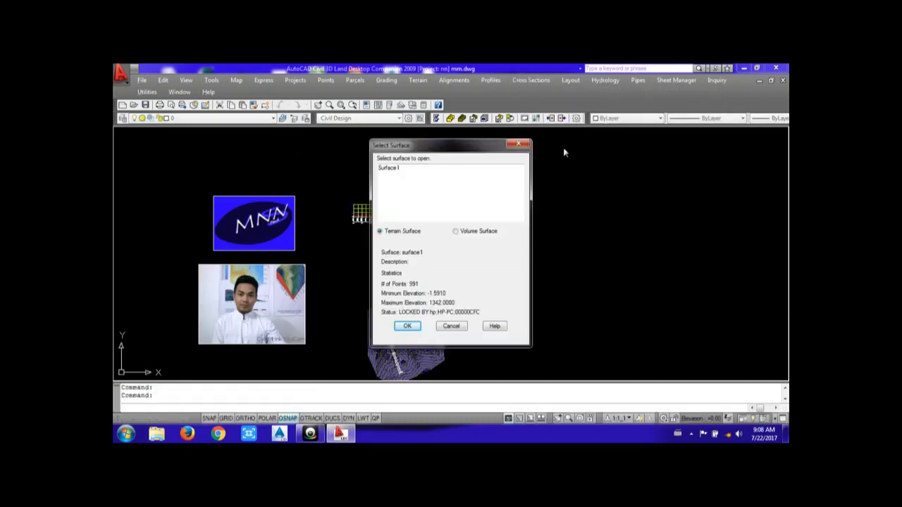
pyautogui.click(392, 169)
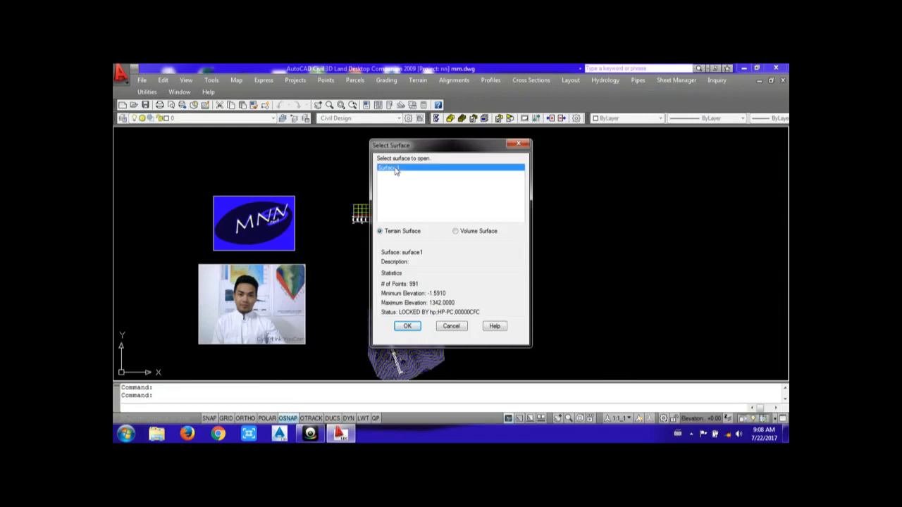
pyautogui.click(415, 326)
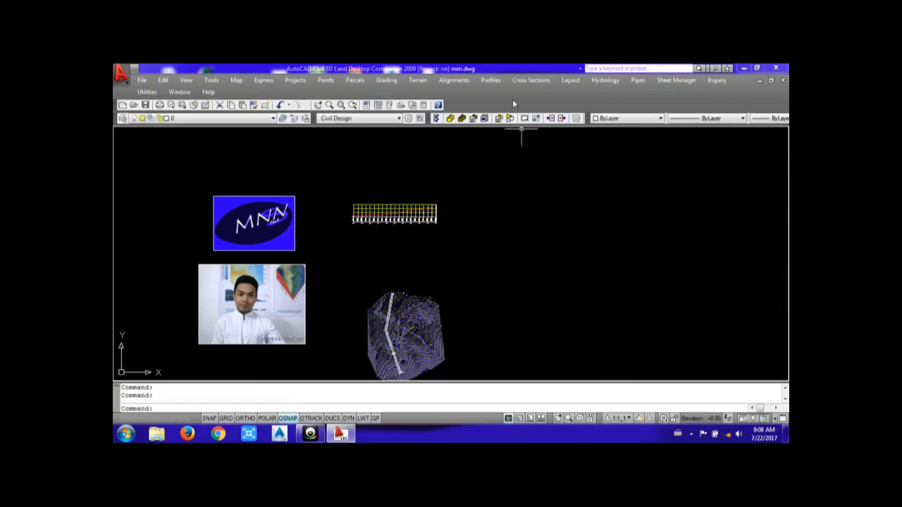
# Start sampling cross-section existing ground from the surface, with left and right swath widths of 30.
pyautogui.click(532, 81)
pyautogui.moveTo(540, 105)
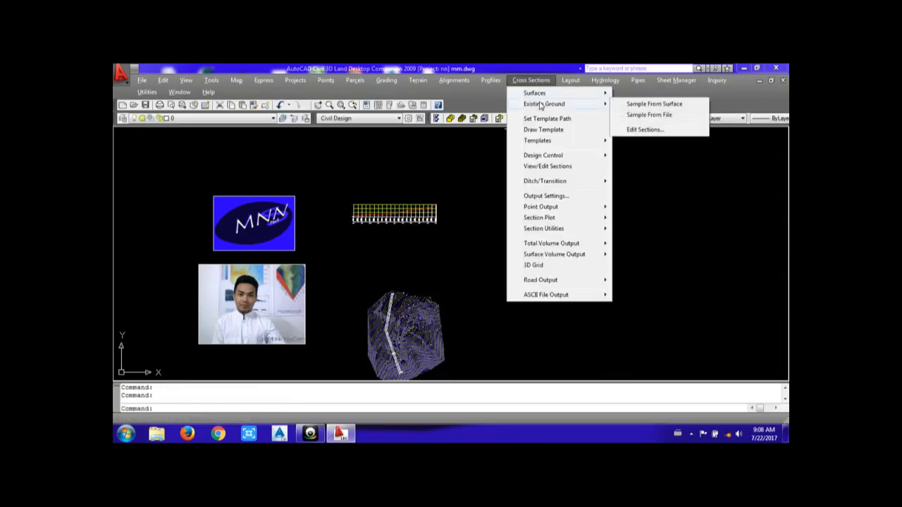
pyautogui.click(655, 104)
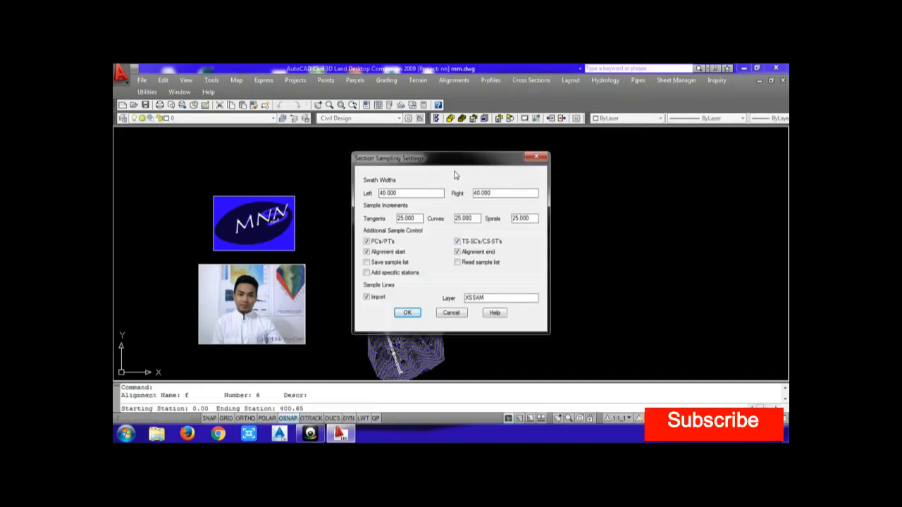
pyautogui.moveTo(440, 166); pyautogui.dragTo(553, 158)
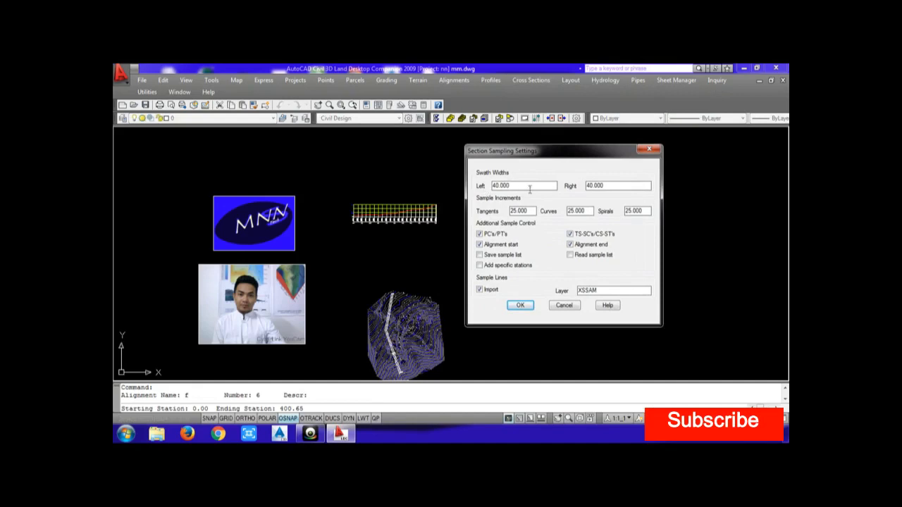
pyautogui.write('30')
pyautogui.moveTo(606, 183); pyautogui.dragTo(594, 185)
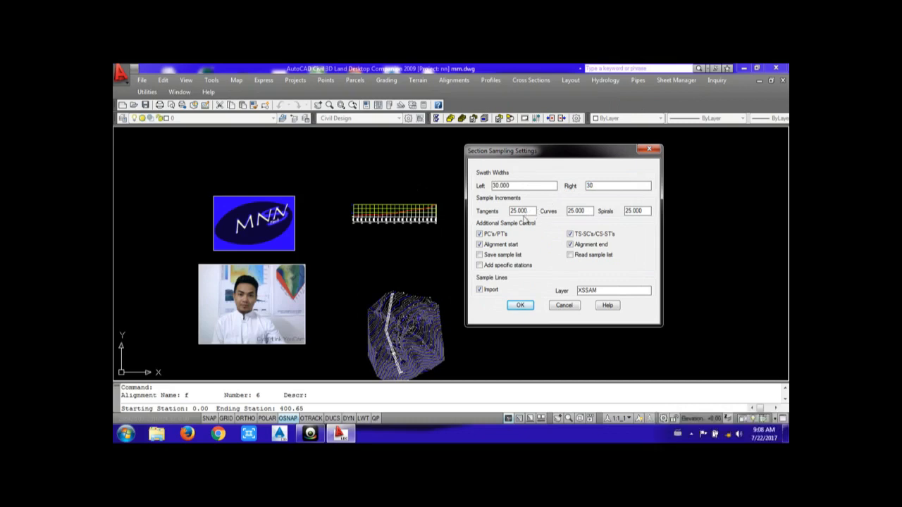
# Set the section sample increments for tangents, curves and spirals to 20.
pyautogui.moveTo(532, 211); pyautogui.dragTo(476, 231)
pyautogui.moveTo(587, 212); pyautogui.dragTo(541, 215)
pyautogui.moveTo(646, 211); pyautogui.dragTo(579, 224)
pyautogui.write('20')
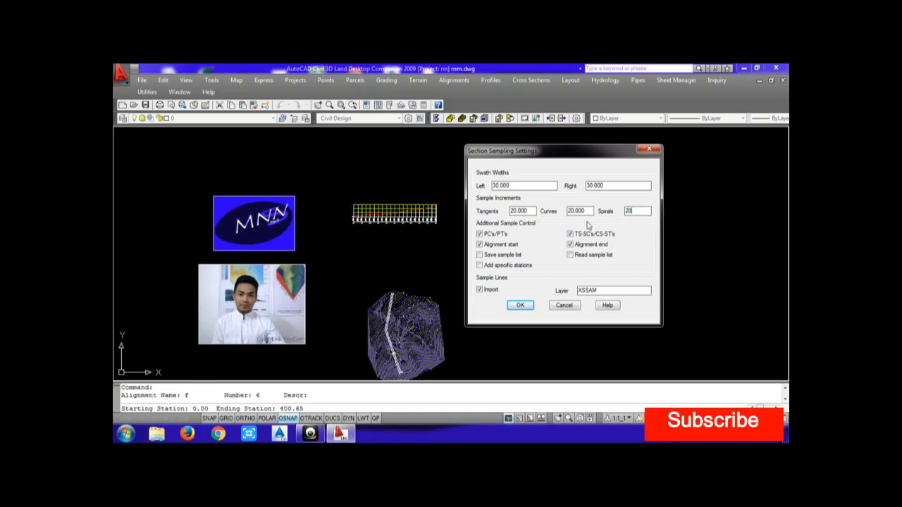
# Keep sample line import enabled on layer XSSAM and sample the sections from station 0.00 to 400.65.
pyautogui.click(479, 289)
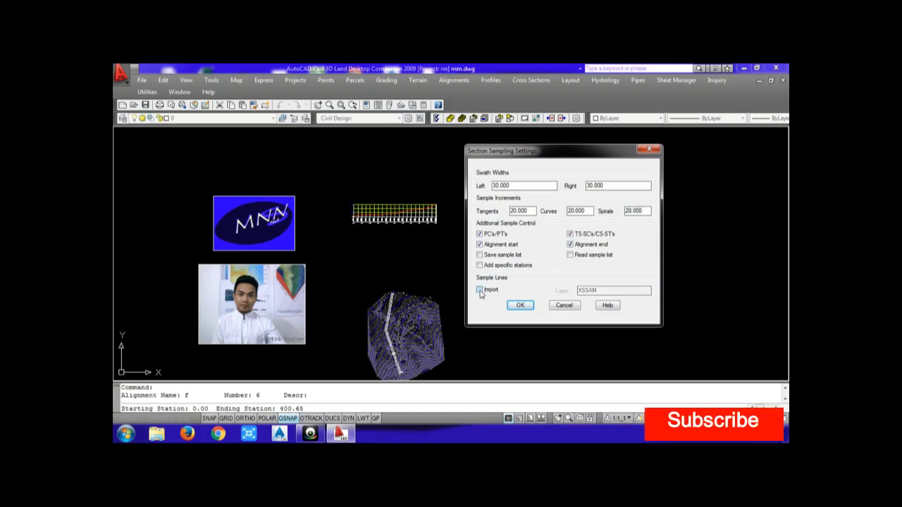
pyautogui.click(480, 290)
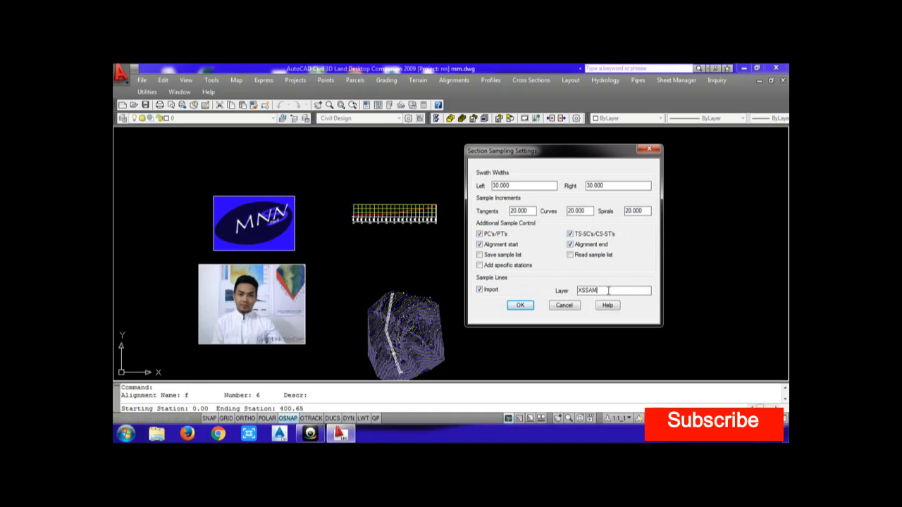
pyautogui.click(481, 291)
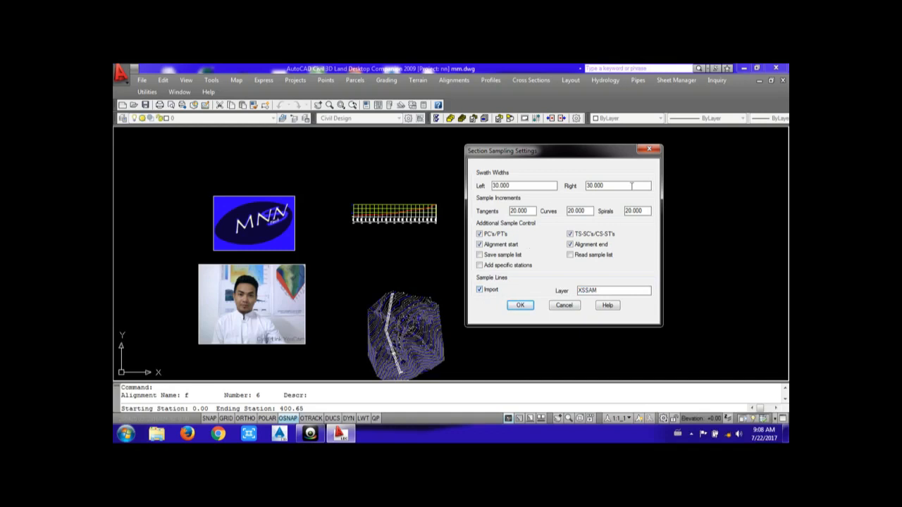
pyautogui.click(520, 305)
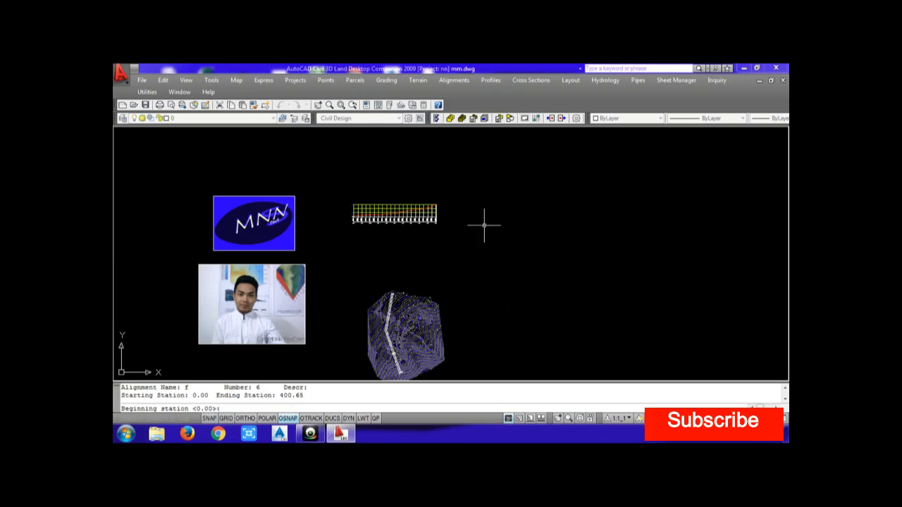
pyautogui.press('Return')
pyautogui.press('Return')
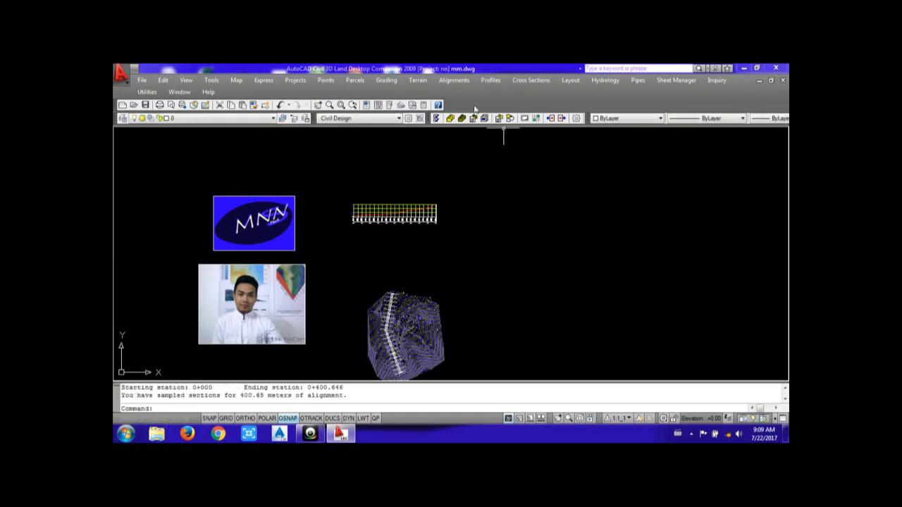
# Plot all cross sections from station 0.00 to 400.65, placing the sheet origin in the empty area just right of the contour surface.
pyautogui.click(530, 80)
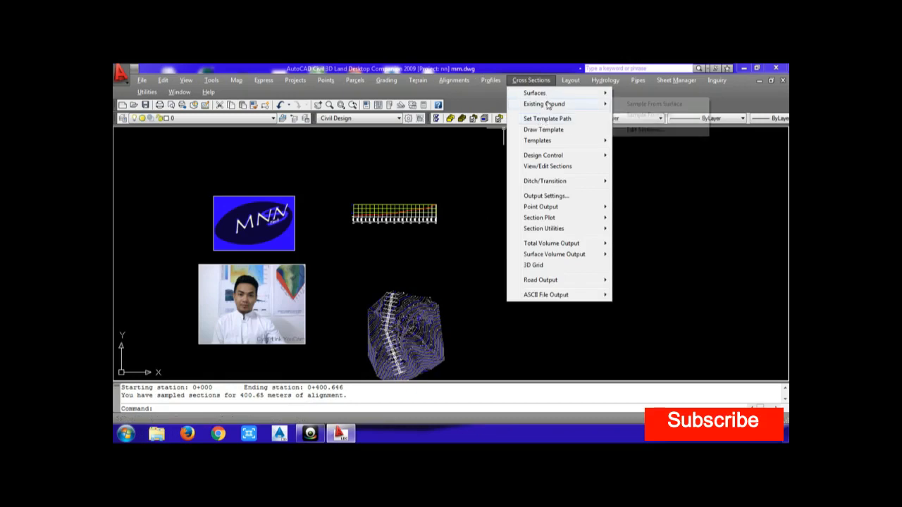
pyautogui.moveTo(589, 221)
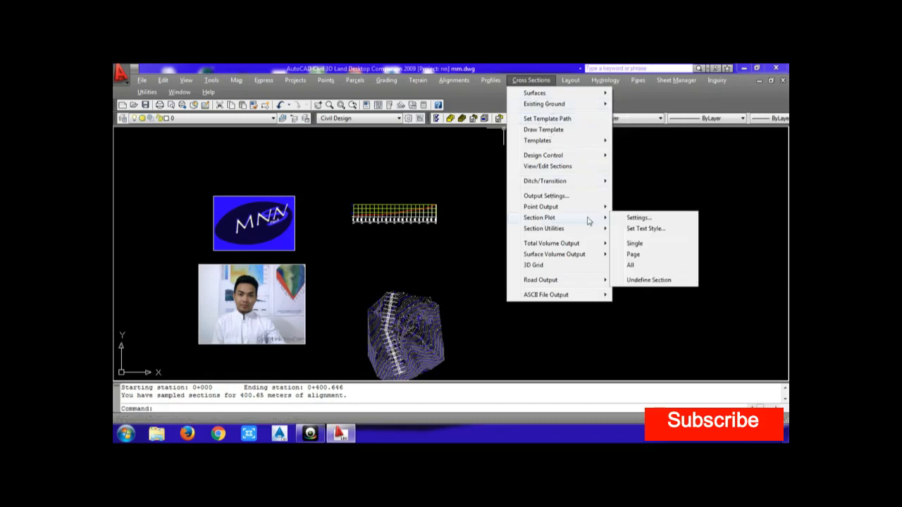
pyautogui.click(632, 266)
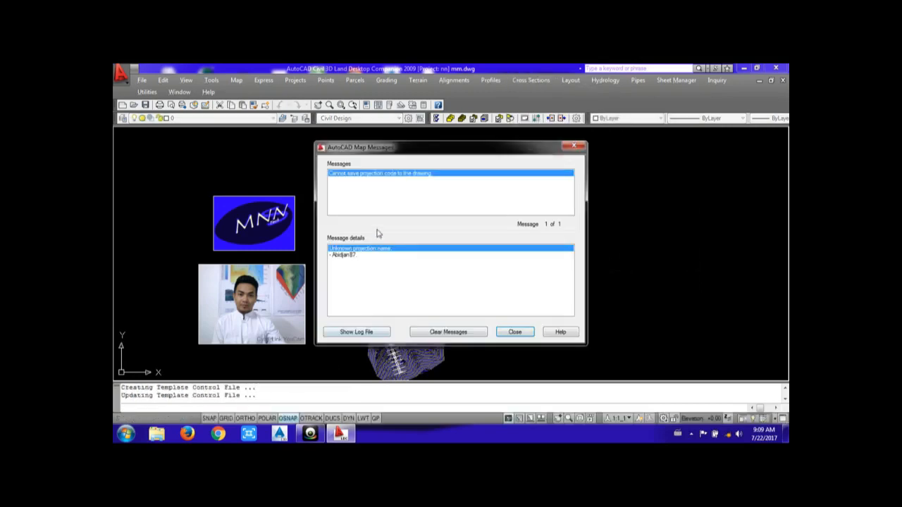
pyautogui.click(515, 332)
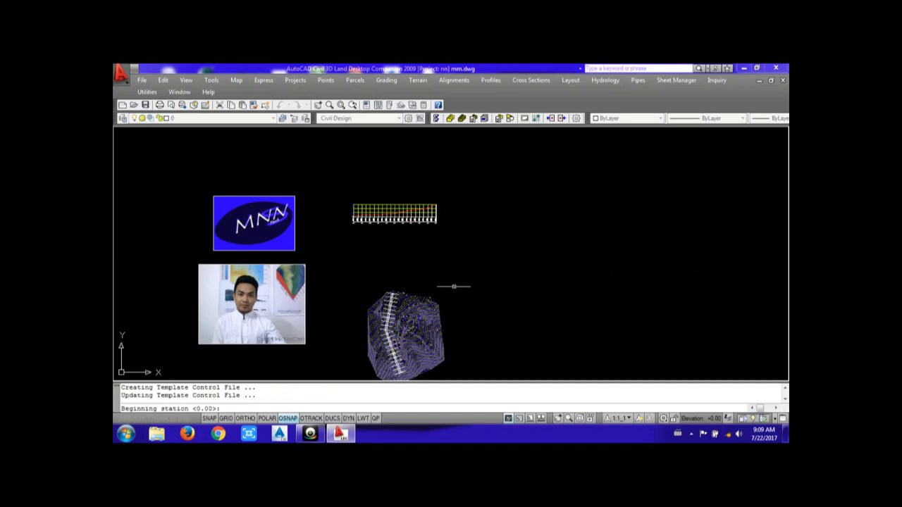
pyautogui.press('Return')
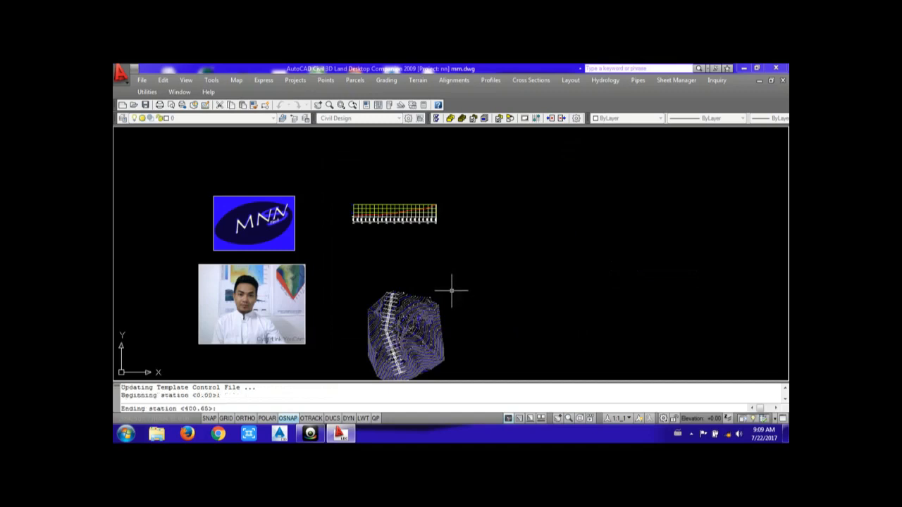
pyautogui.press('Return')
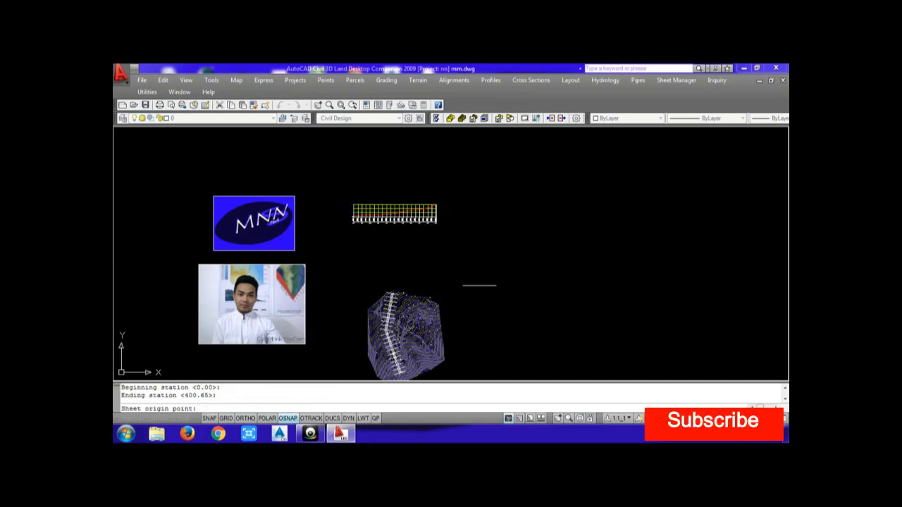
pyautogui.click(483, 292)
# Examine the plotted cross sections around stations 0+000 to 0+060, checking the size and spacing of the grid, elevation and station labels.
pyautogui.scroll(10, 461, 291)
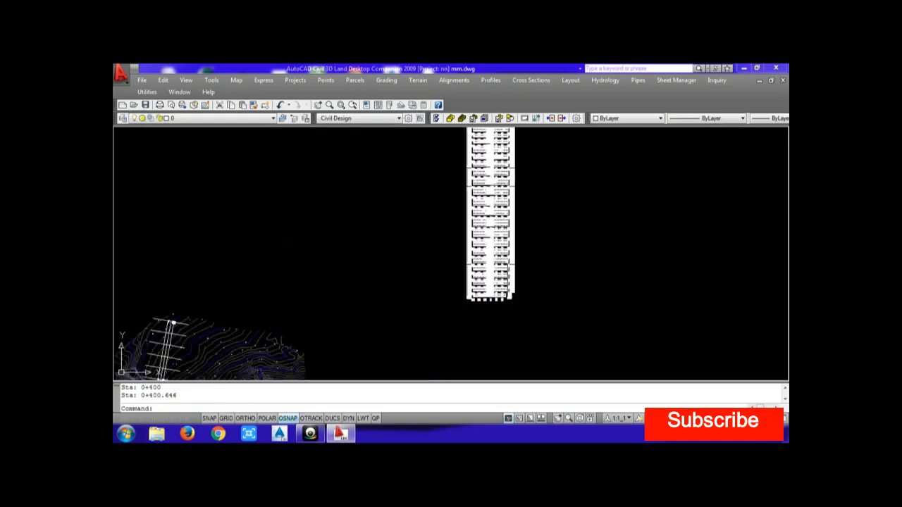
pyautogui.scroll(1, 555, 262)
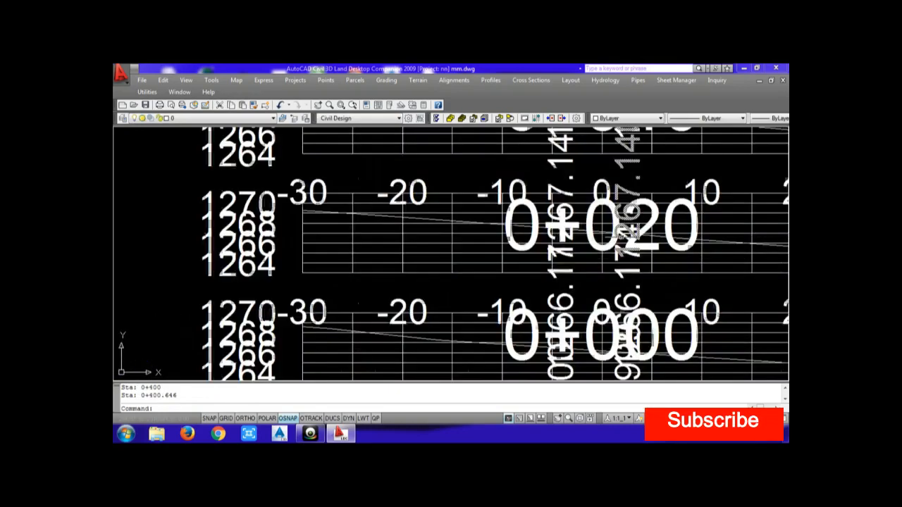
pyautogui.scroll(-3, 550, 259)
pyautogui.scroll(3, 546, 258)
pyautogui.scroll(-4, 631, 239)
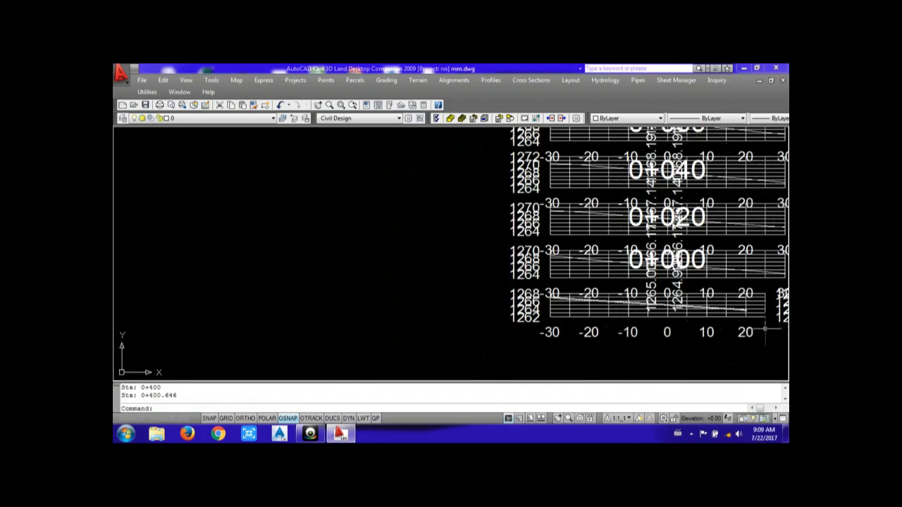
pyautogui.scroll(-4, 772, 320)
pyautogui.scroll(1, 784, 315)
pyautogui.scroll(5, 782, 313)
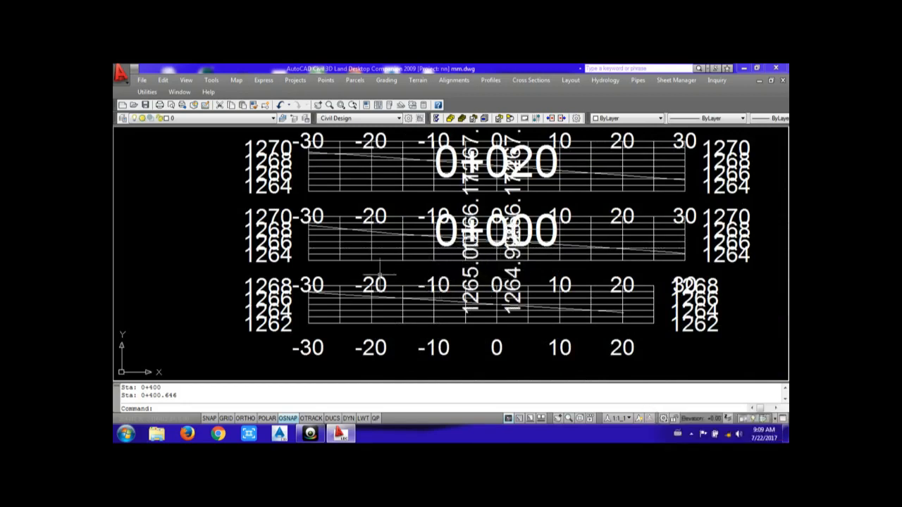
pyautogui.scroll(-2, 634, 282)
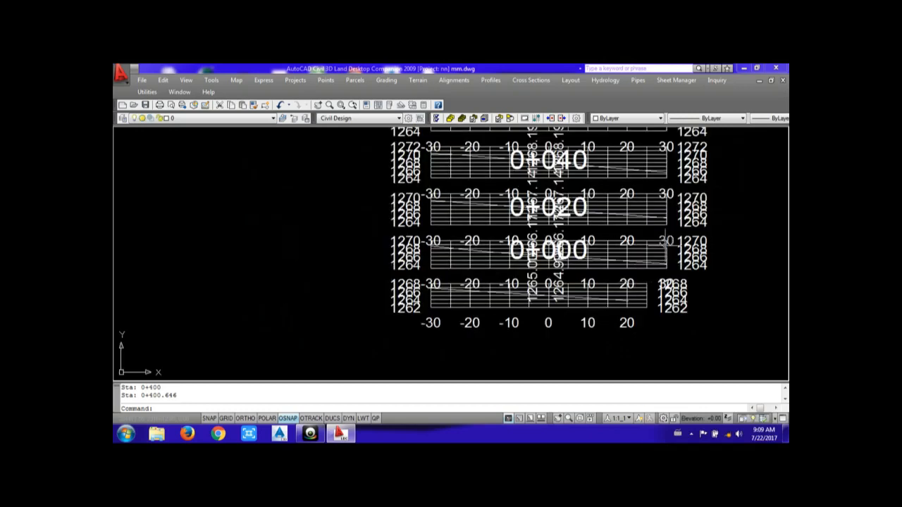
pyautogui.scroll(-2, 563, 233)
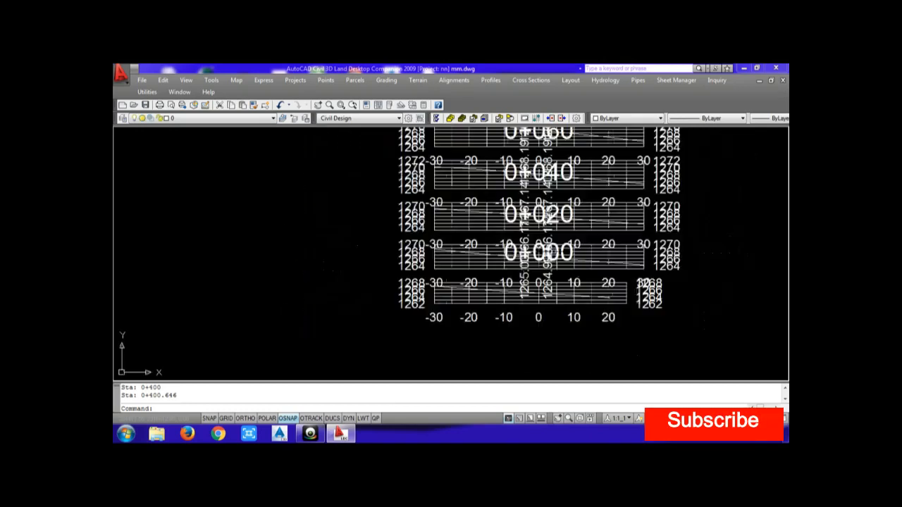
pyautogui.scroll(4, 564, 232)
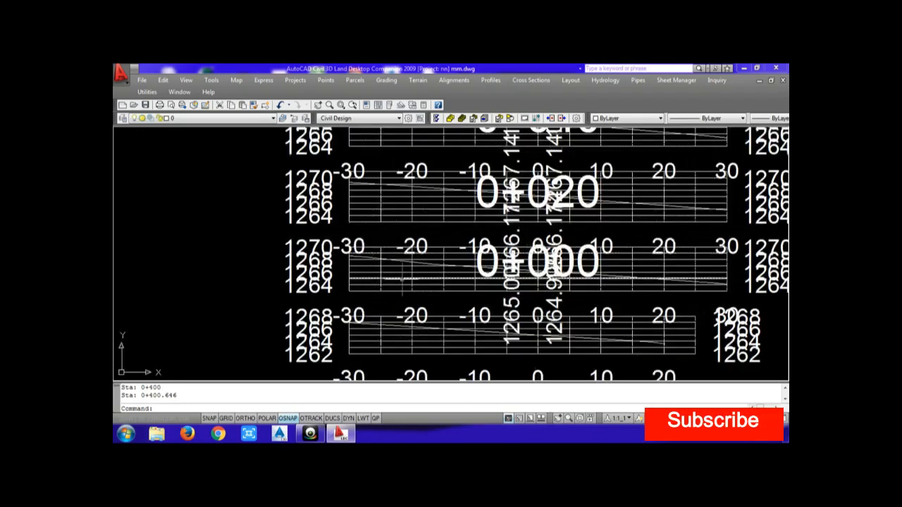
pyautogui.scroll(1, 359, 282)
pyautogui.scroll(-3, 381, 271)
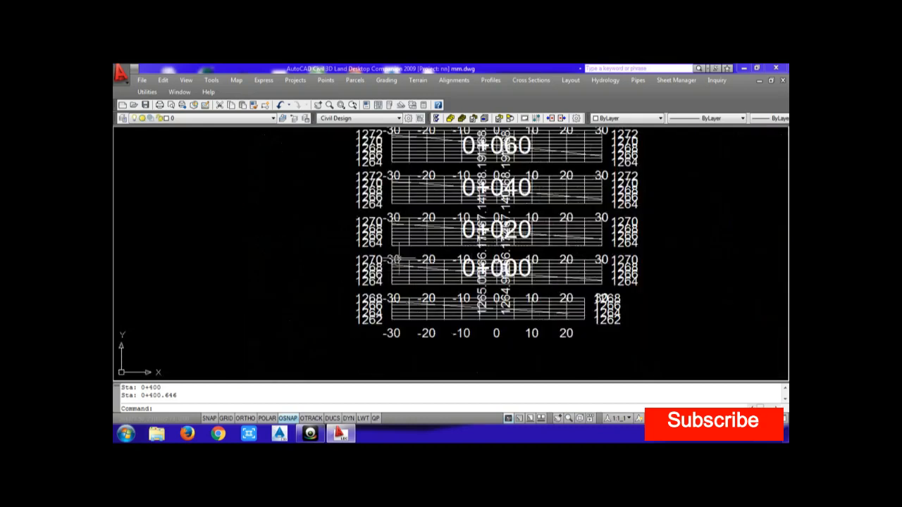
# Open the text style settings and set the Standard style's text height to 0.3.
pyautogui.write('s')
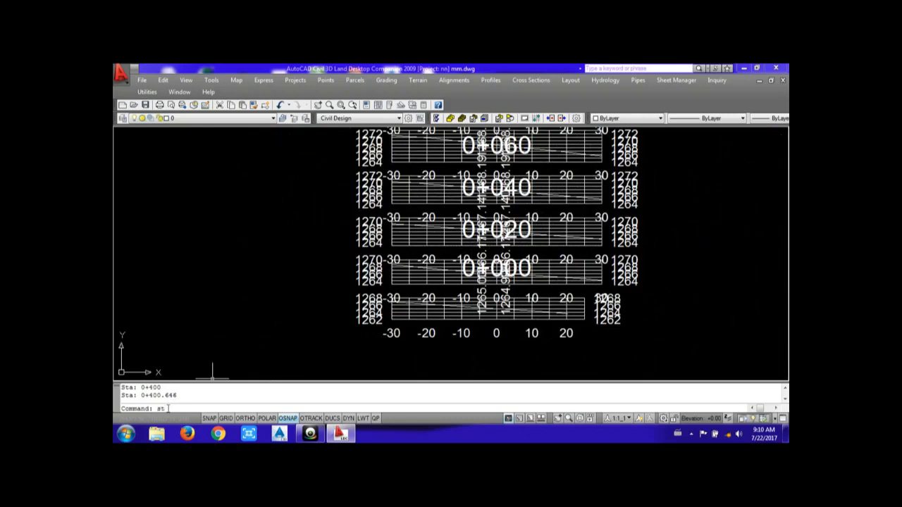
pyautogui.write('t')
pyautogui.press('Return')
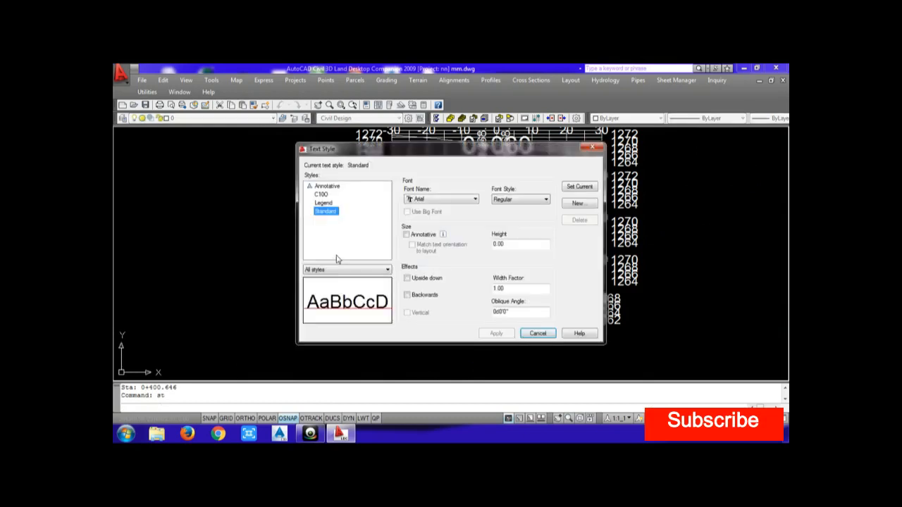
pyautogui.doubleClick(505, 244)
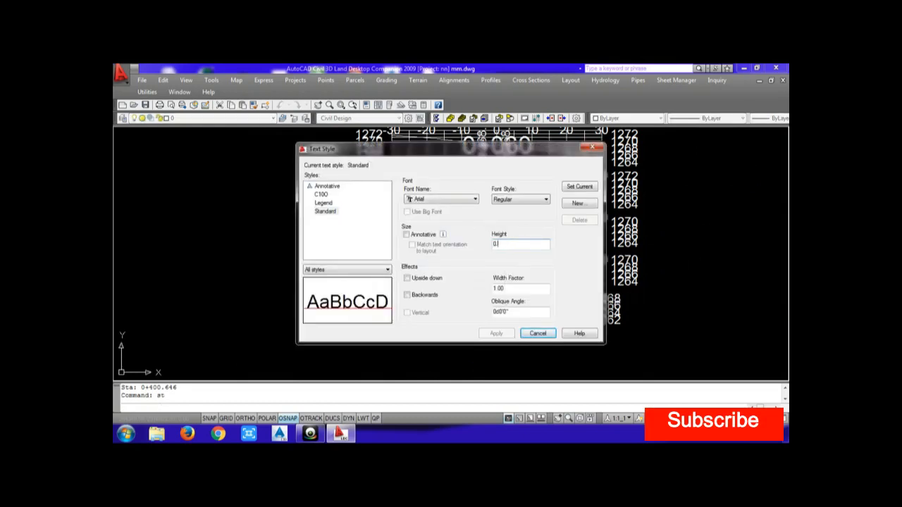
pyautogui.write('0.')
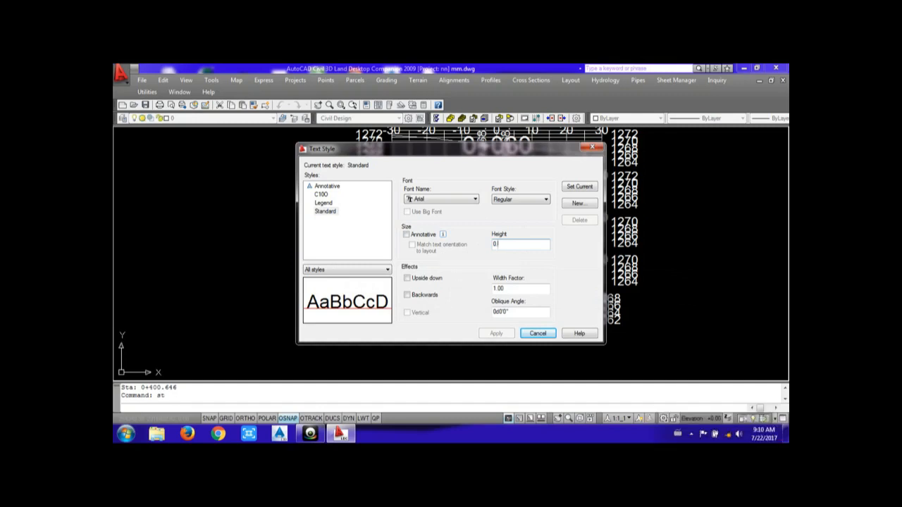
pyautogui.write('3')
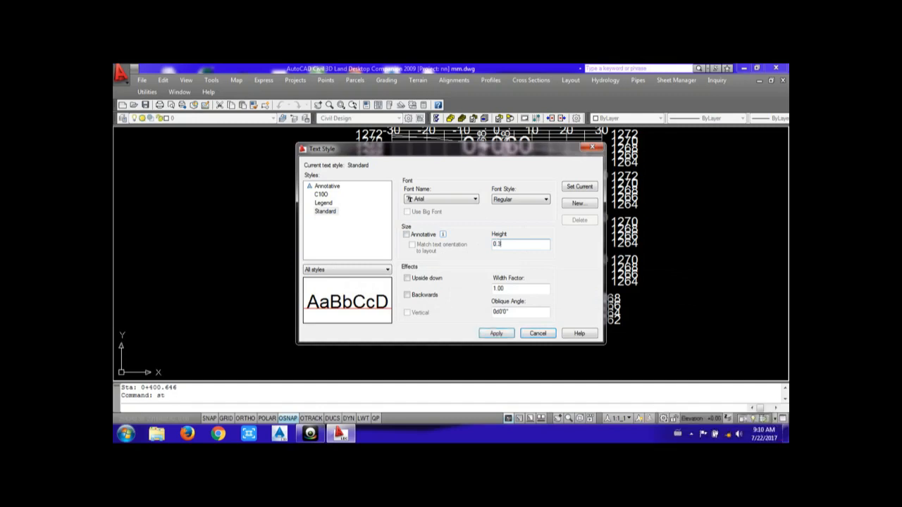
# Change the Standard text style's font to Times New Roman and apply the style changes.
pyautogui.click(442, 200)
pyautogui.scroll(-3, 438, 218)
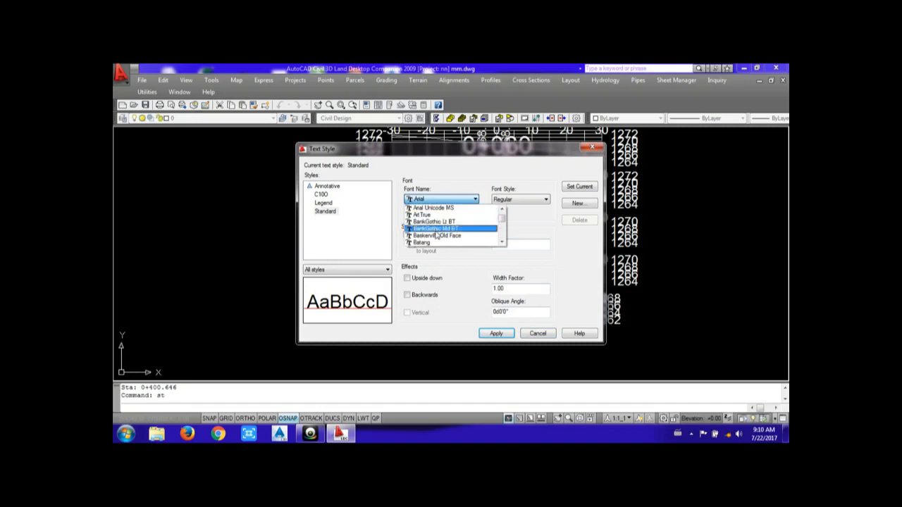
pyautogui.press('t')
pyautogui.press('t')
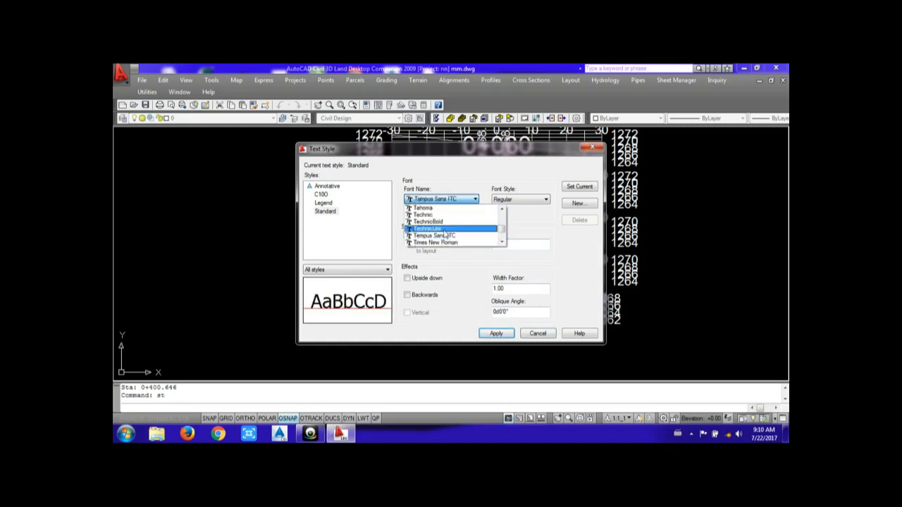
pyautogui.click(436, 242)
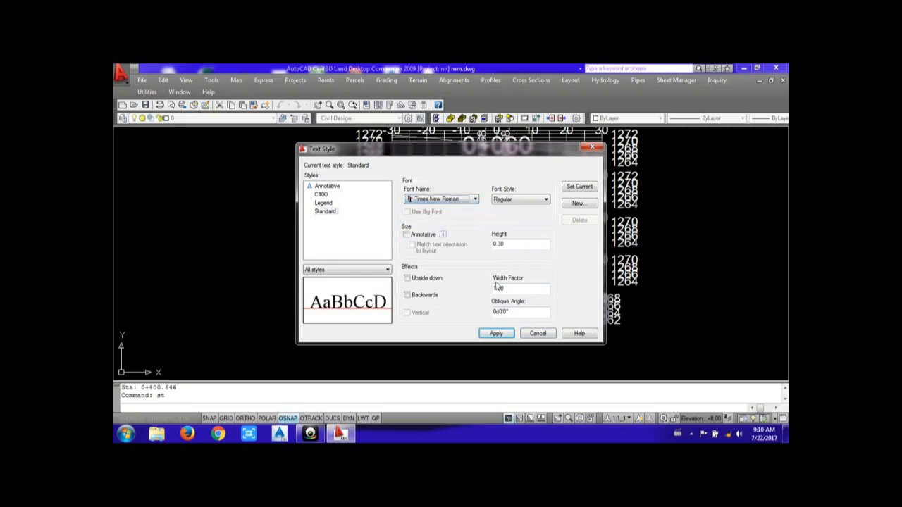
pyautogui.click(497, 333)
pyautogui.click(538, 333)
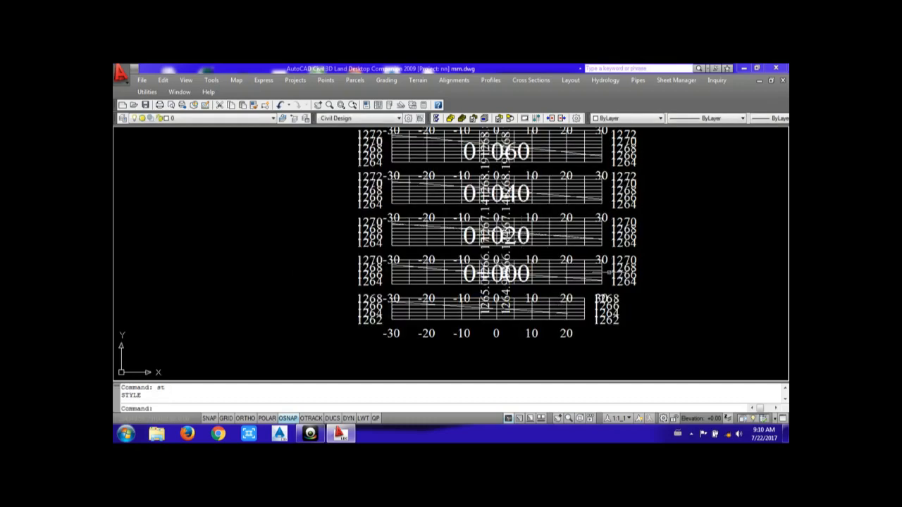
# Plot all cross sections again from station 0.00 to 400.65, with the sheet origin between the contour surface and the first section plot.
pyautogui.scroll(3, 602, 306)
pyautogui.scroll(-2, 605, 317)
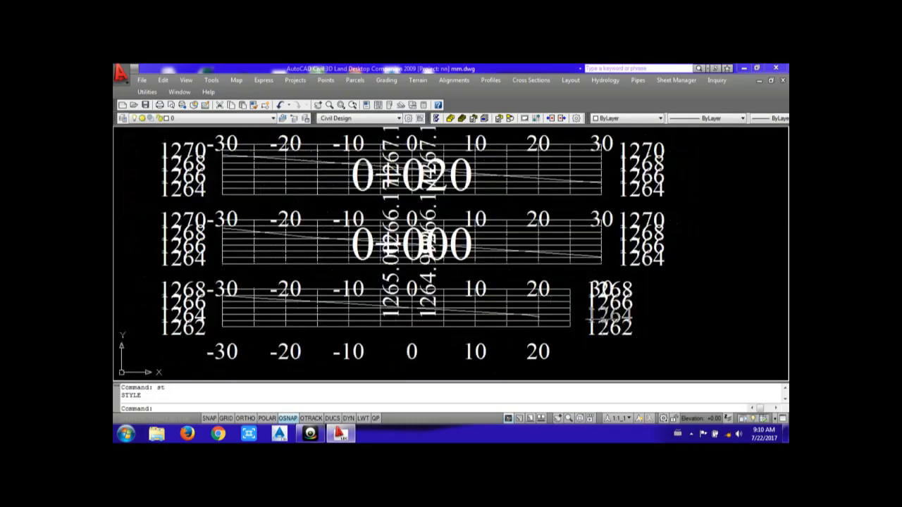
pyautogui.scroll(-5, 606, 324)
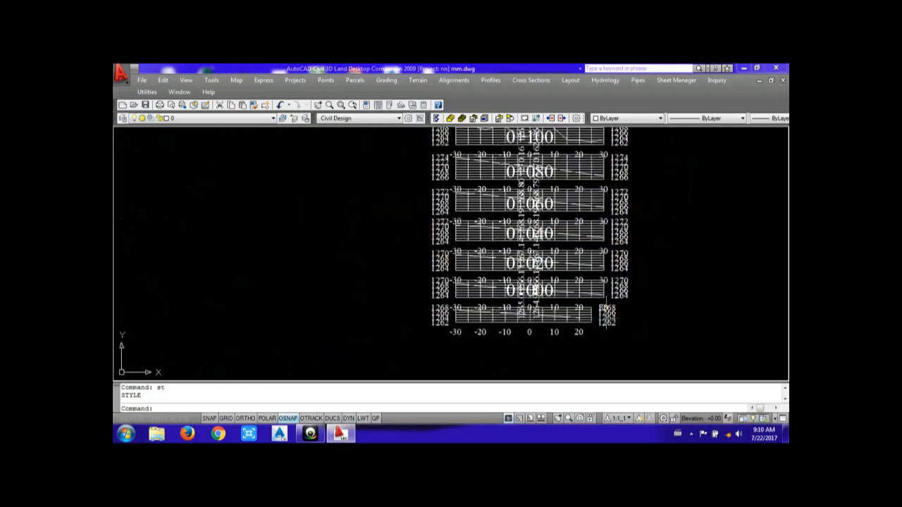
pyautogui.click(530, 79)
pyautogui.moveTo(558, 223)
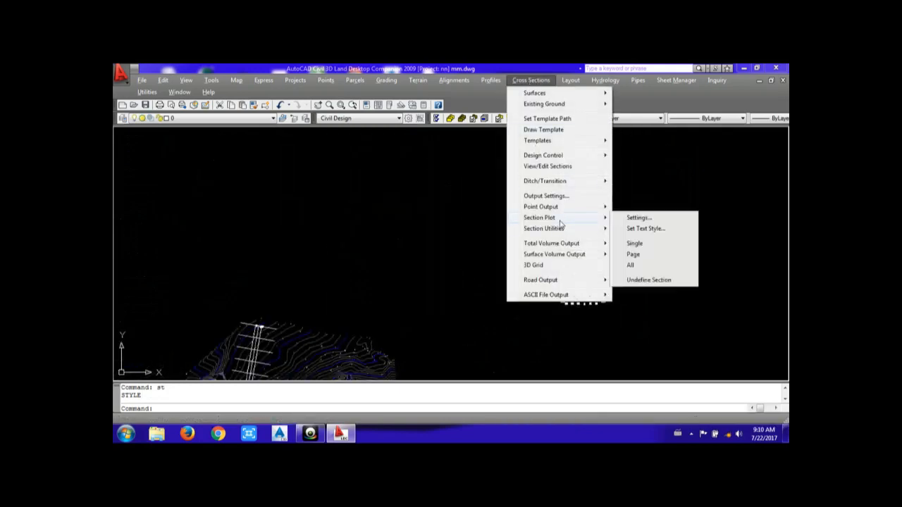
pyautogui.click(631, 268)
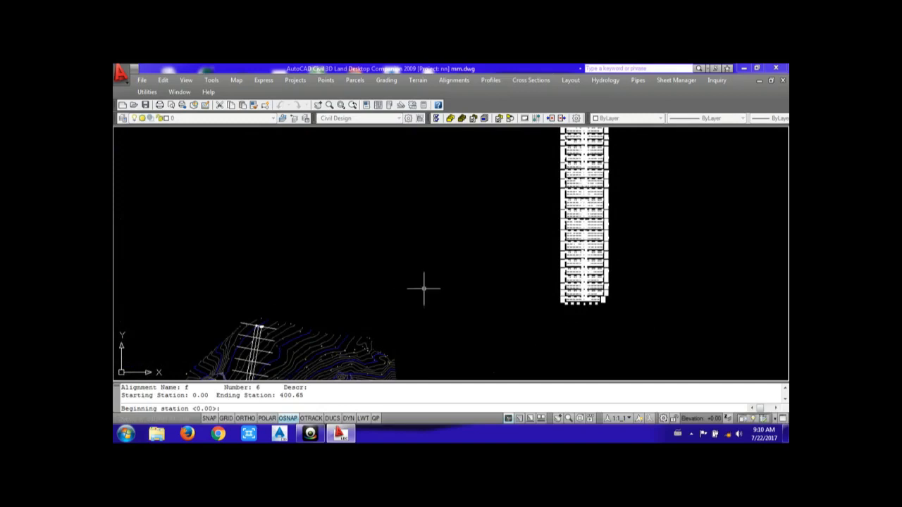
pyautogui.press('Return')
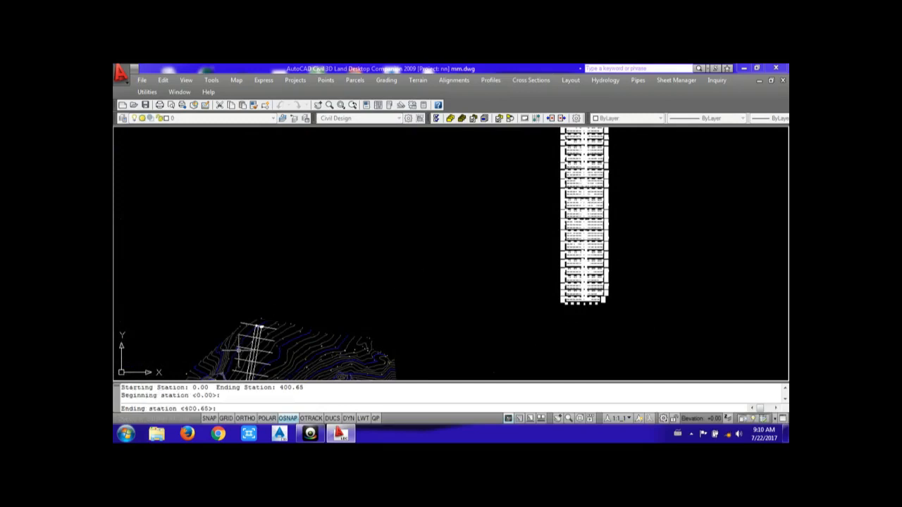
pyautogui.press('Return')
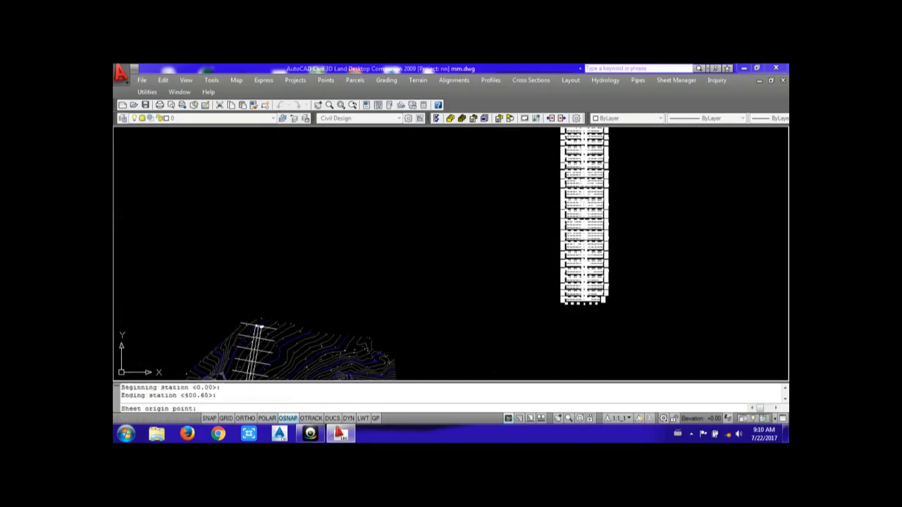
pyautogui.click(416, 300)
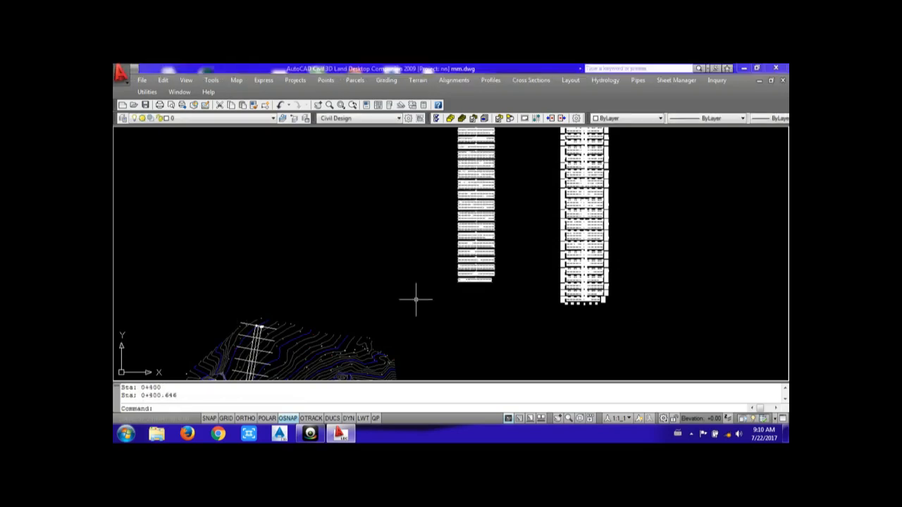
# Examine the label size and readability of the newly plotted cross sections at stations 0+000 and 0+020.
pyautogui.scroll(10, 457, 280)
pyautogui.scroll(2, 592, 256)
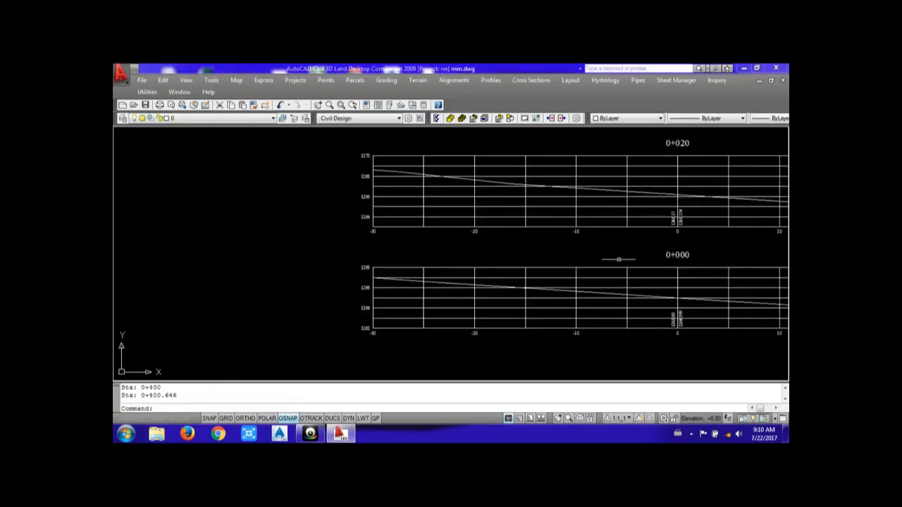
pyautogui.scroll(-4, 638, 256)
pyautogui.scroll(6, 756, 273)
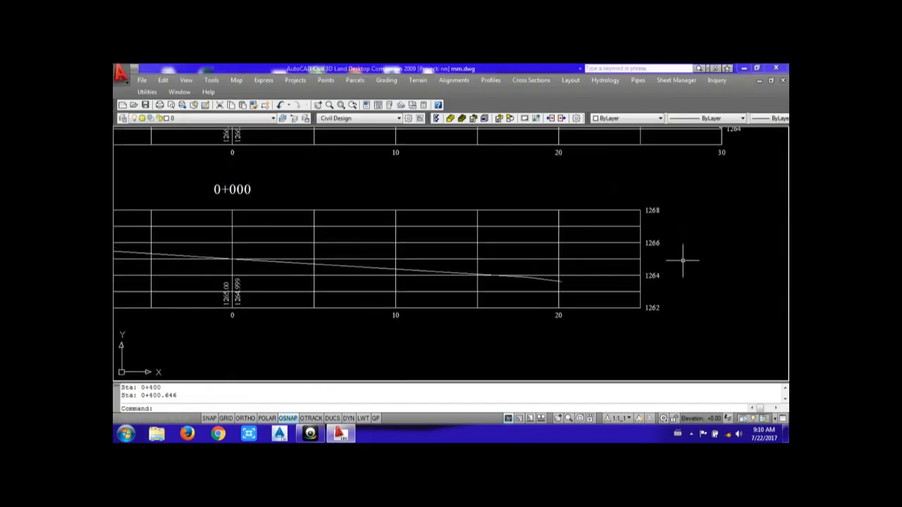
pyautogui.scroll(-2, 507, 240)
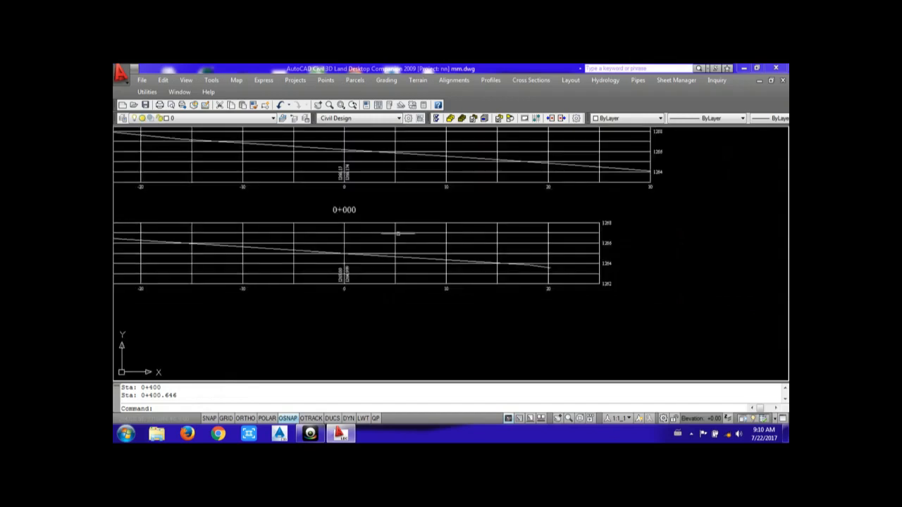
pyautogui.scroll(-3, 472, 237)
pyautogui.scroll(-3, 471, 237)
pyautogui.scroll(4, 479, 225)
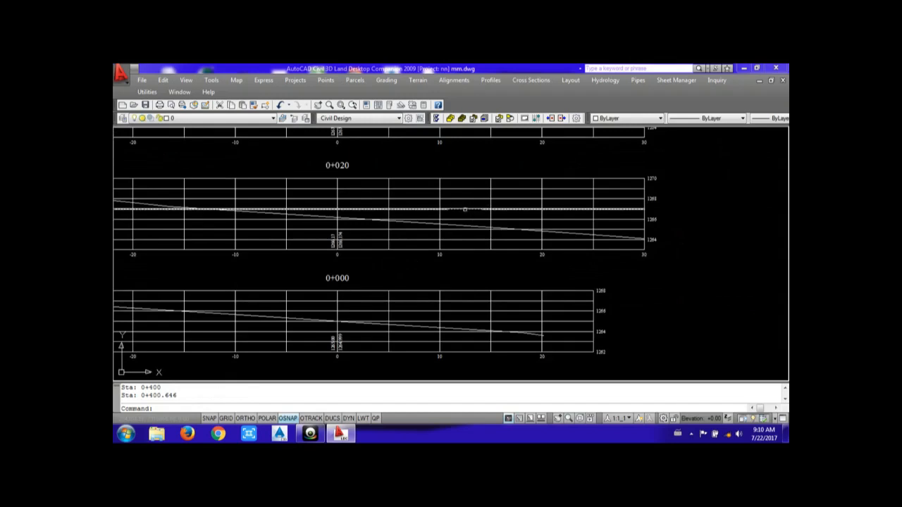
pyautogui.scroll(-2, 442, 213)
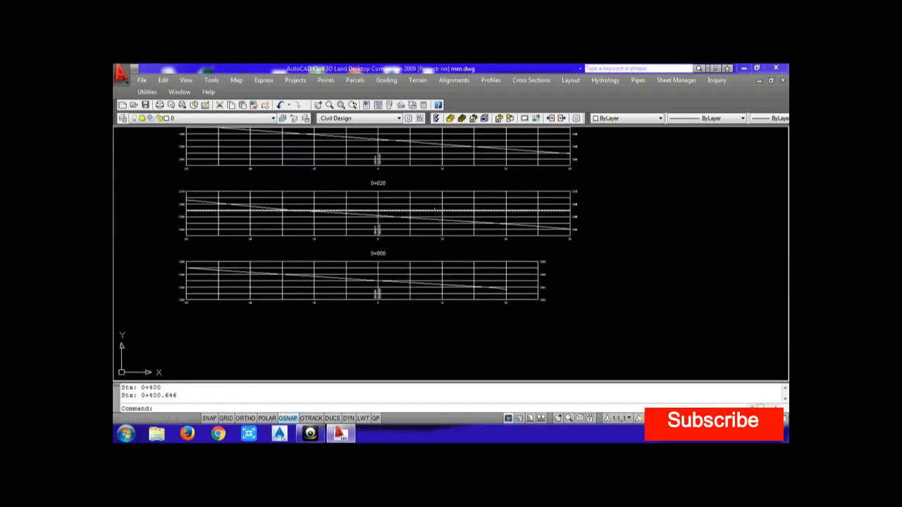
# Set the colour of the cross-section grid layer XGRID to index colour 250.
pyautogui.click(426, 204)
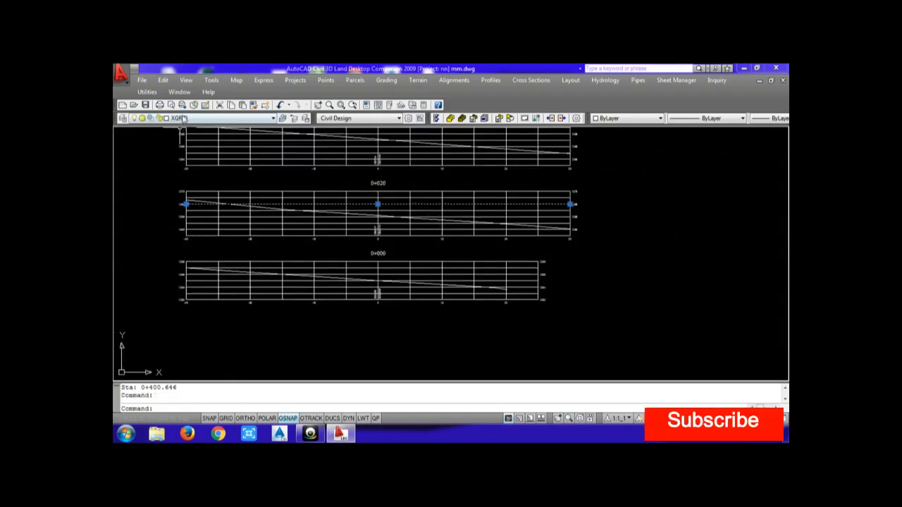
pyautogui.click(182, 119)
pyautogui.click(189, 119)
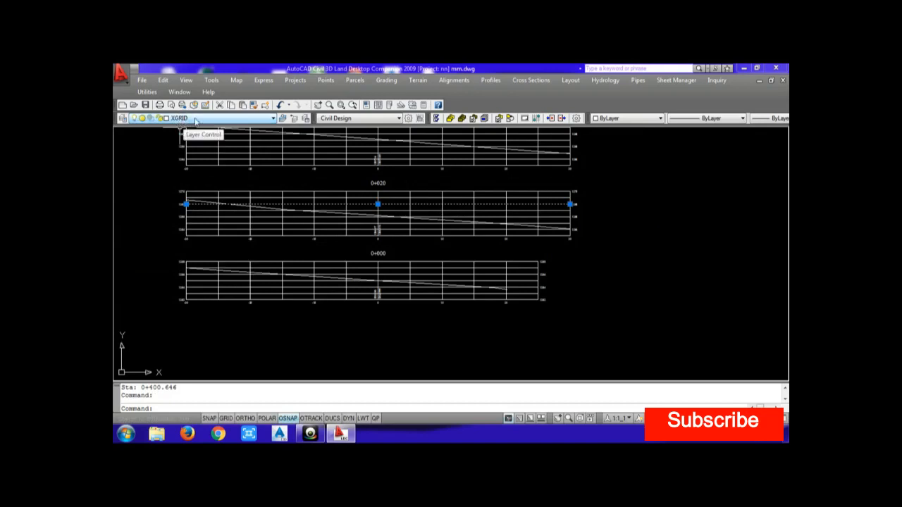
pyautogui.click(124, 118)
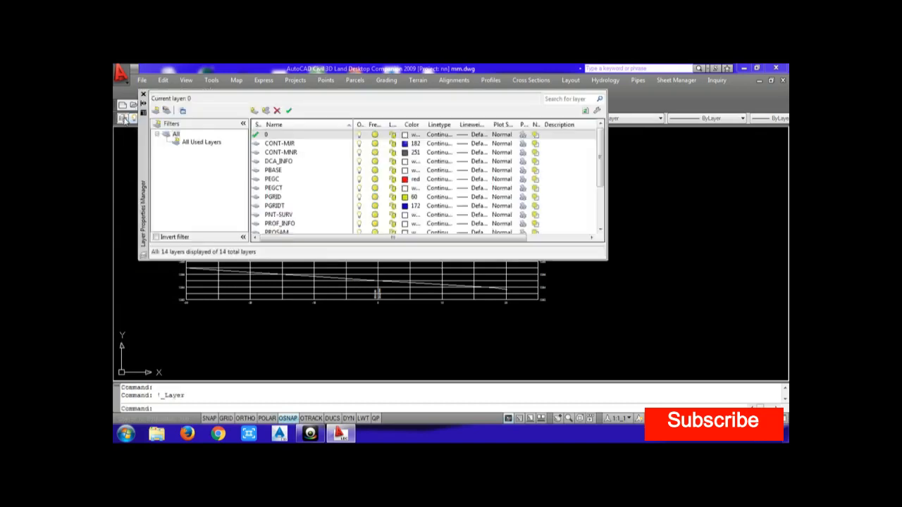
pyautogui.scroll(-3, 273, 181)
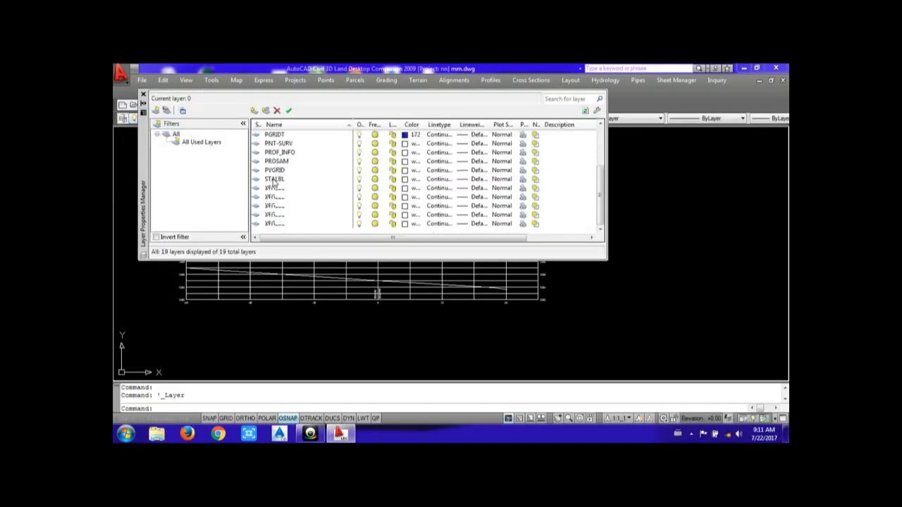
pyautogui.click(286, 198)
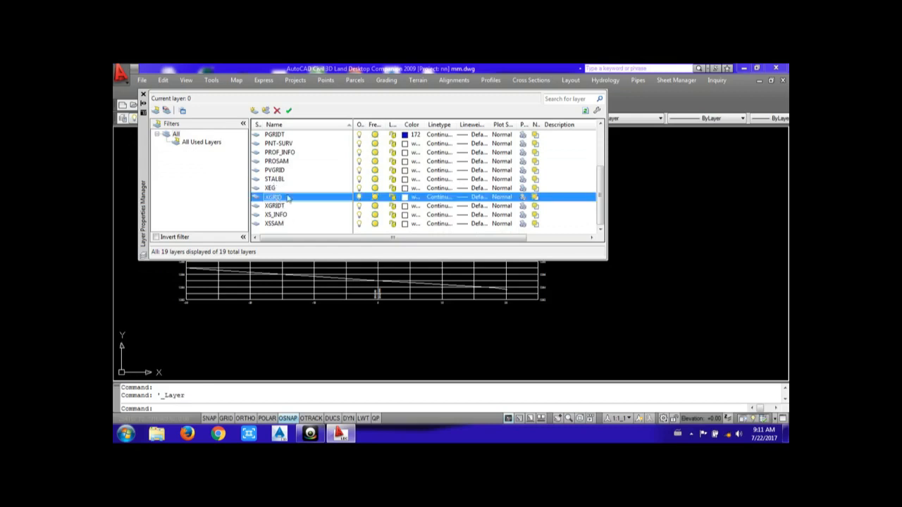
pyautogui.click(404, 200)
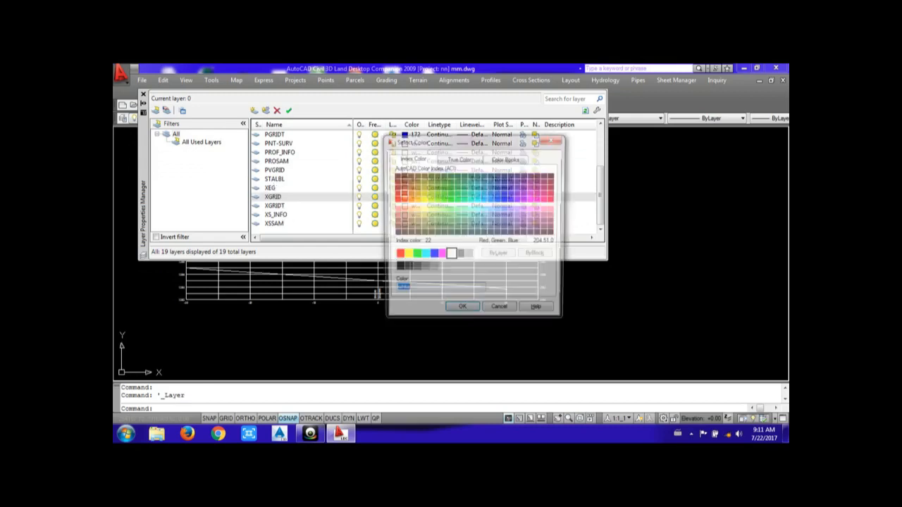
pyautogui.click(397, 268)
pyautogui.click(462, 310)
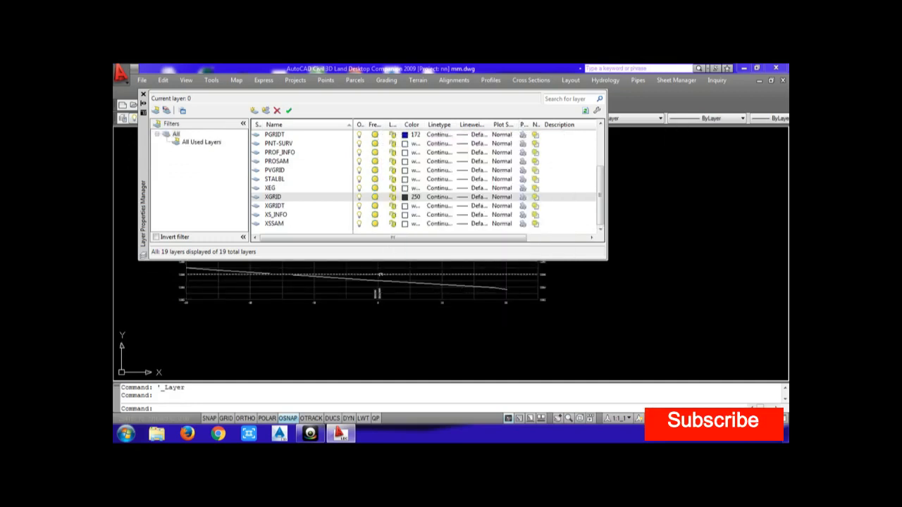
# Check which layer the ground lines of the cross sections at 0+000 and 0+020 belong to.
pyautogui.click(367, 280)
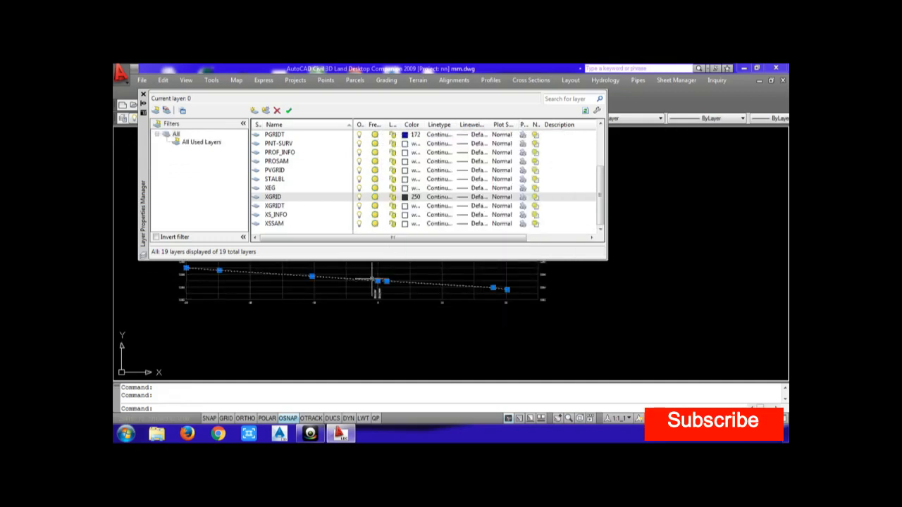
pyautogui.click(275, 189)
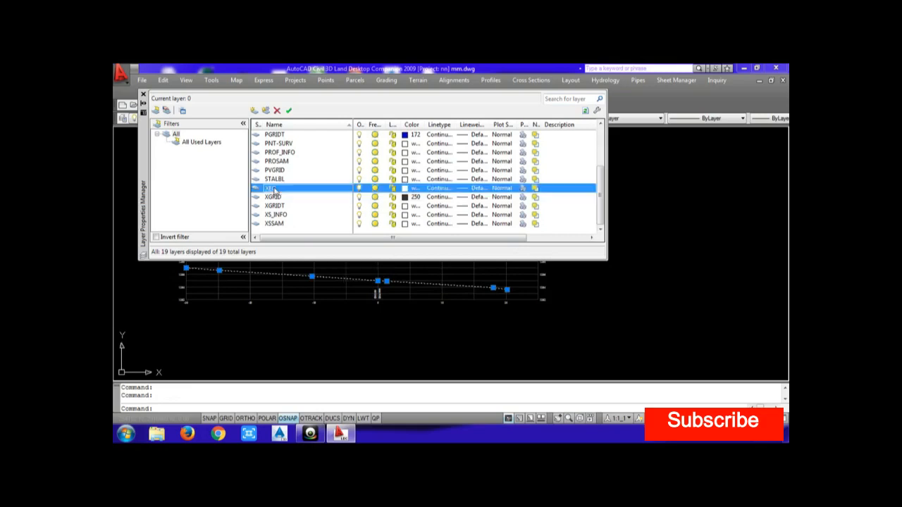
pyautogui.click(144, 96)
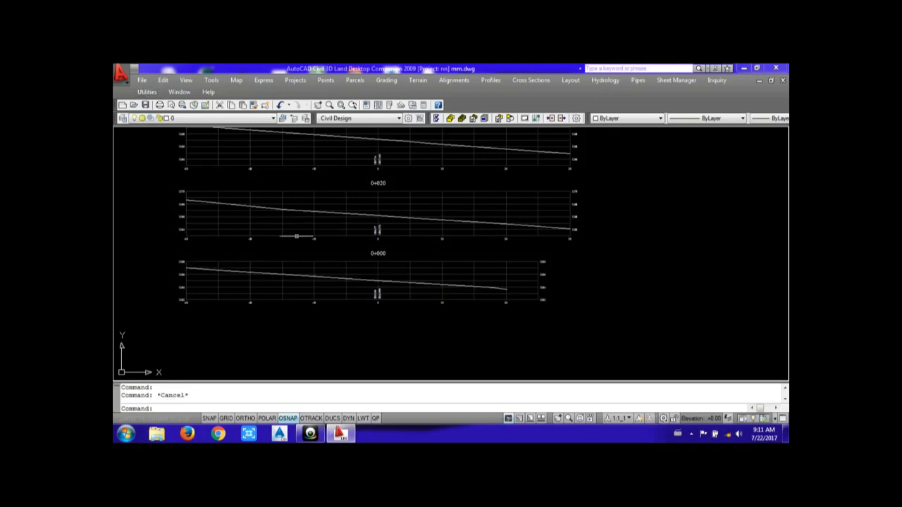
pyautogui.click(342, 213)
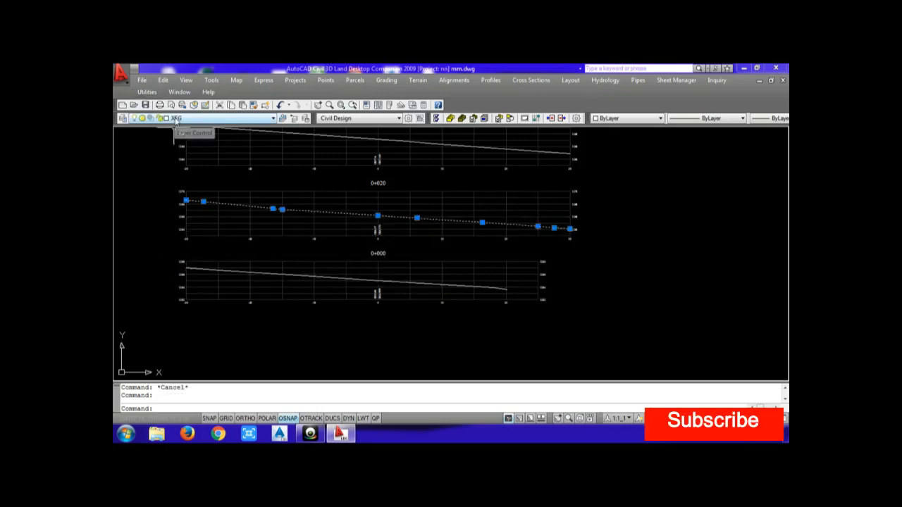
pyautogui.click(198, 119)
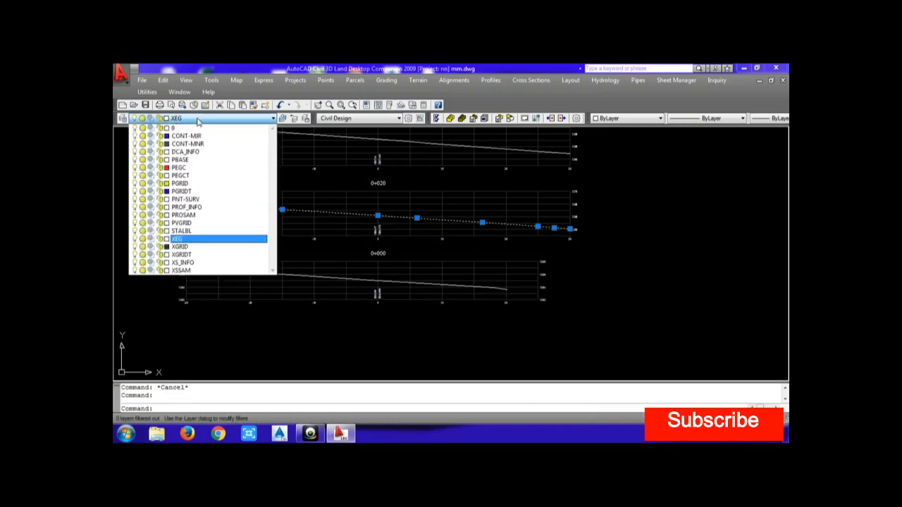
# Set the colour of the ground line layer XEG to index colour 20 and close the layer manager.
pyautogui.click(126, 121)
pyautogui.click(125, 122)
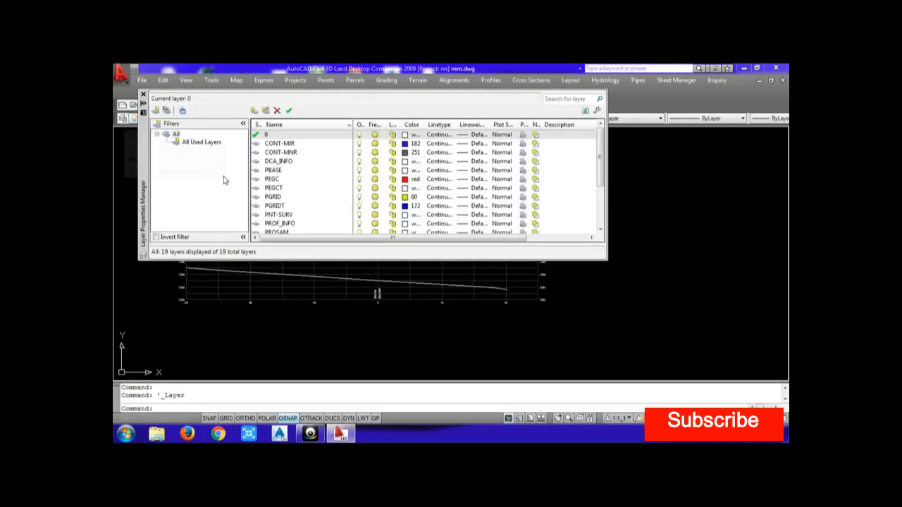
pyautogui.click(276, 198)
pyautogui.scroll(-1, 275, 200)
pyautogui.scroll(-2, 275, 203)
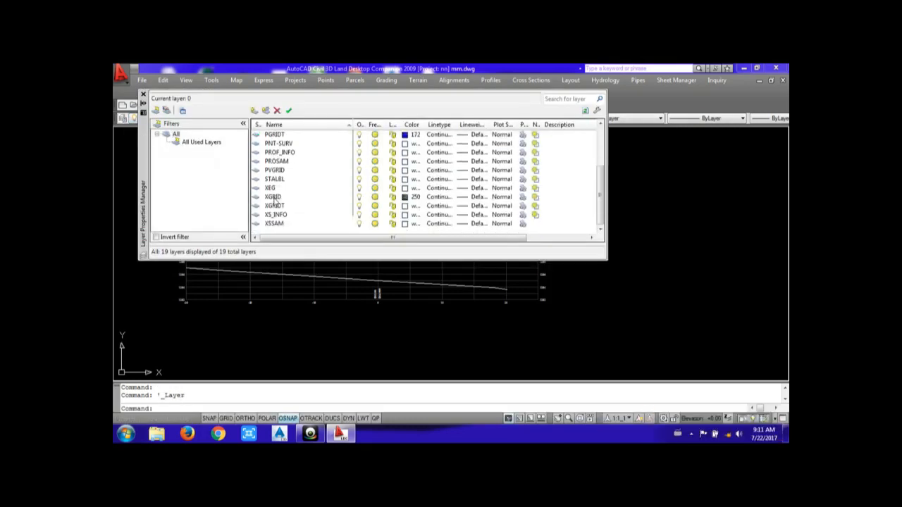
pyautogui.click(272, 188)
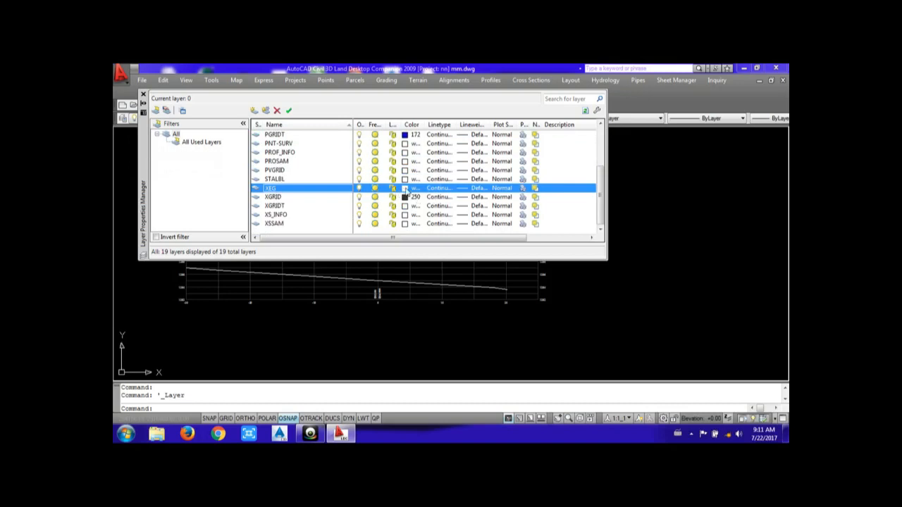
pyautogui.click(405, 189)
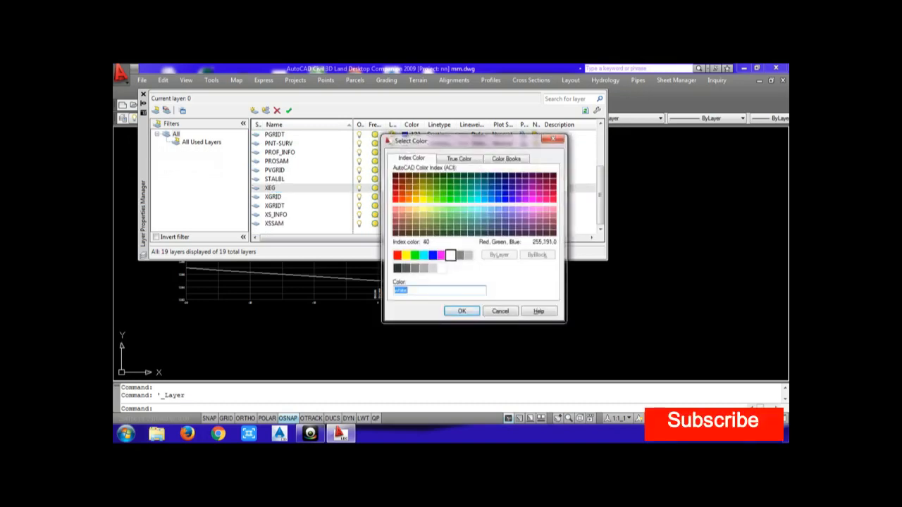
pyautogui.click(402, 176)
pyautogui.click(461, 311)
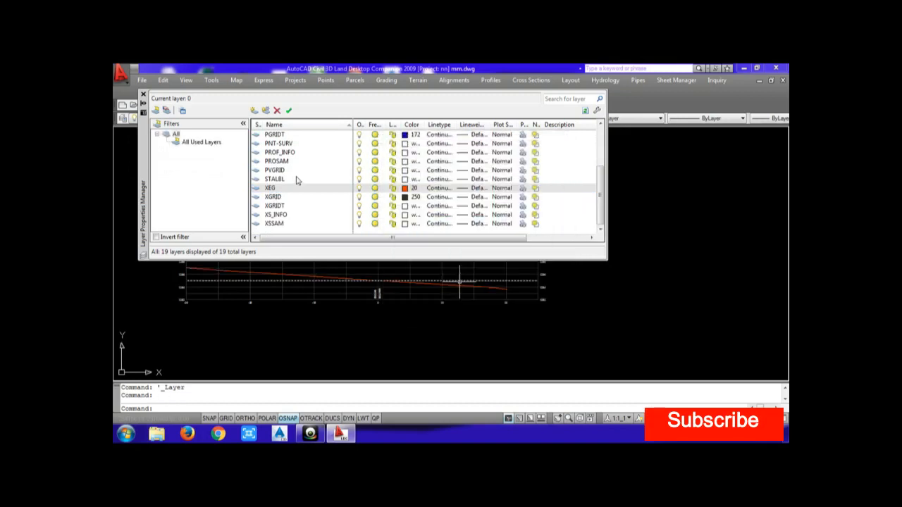
pyautogui.click(143, 94)
# Examine the recoloured cross sections and the overall arrangement of the section plots, profile and contour surface.
pyautogui.scroll(8, 341, 240)
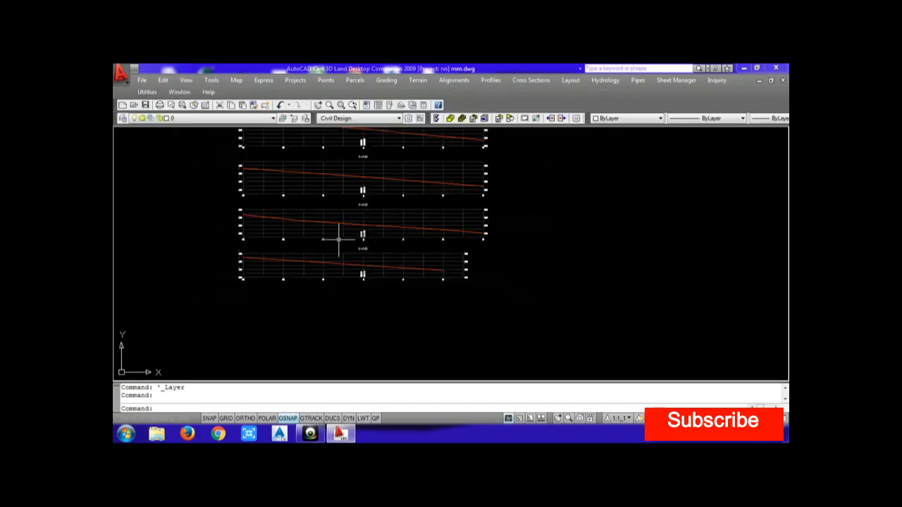
pyautogui.scroll(-5, 374, 263)
pyautogui.scroll(5, 405, 191)
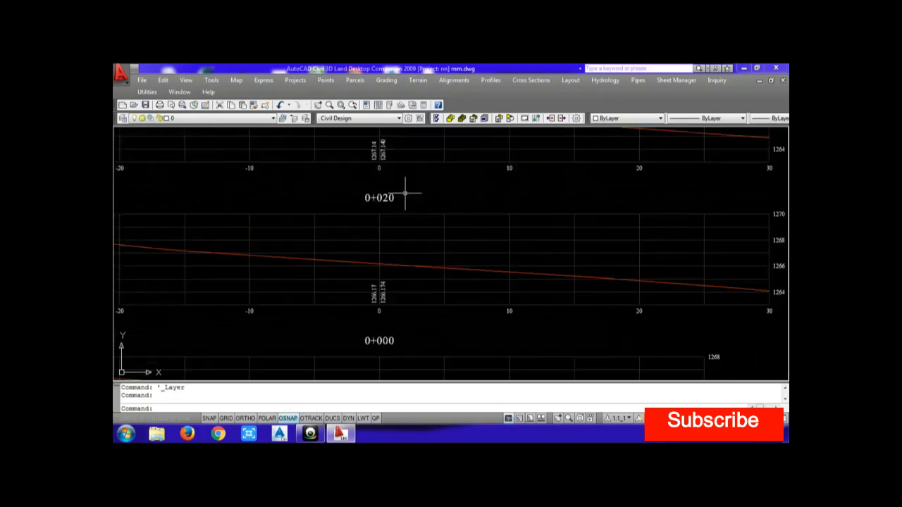
pyautogui.scroll(-8, 378, 169)
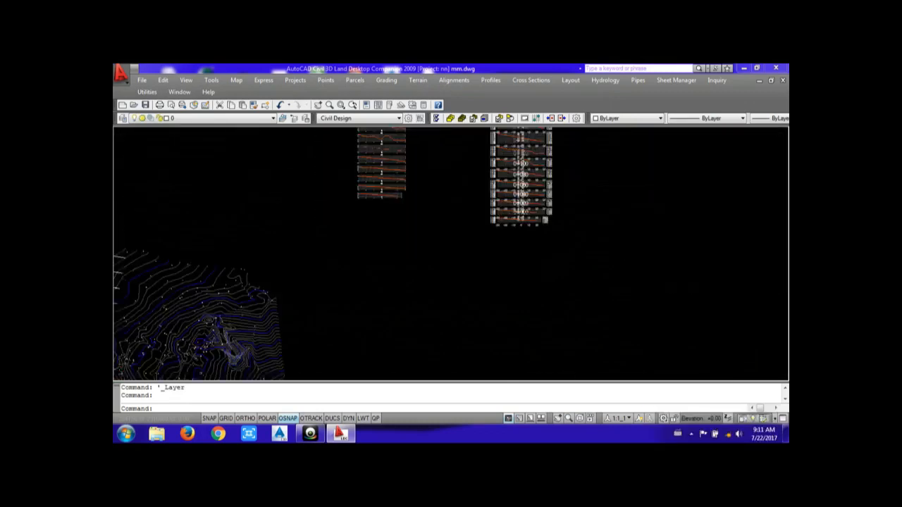
pyautogui.press('Escape')
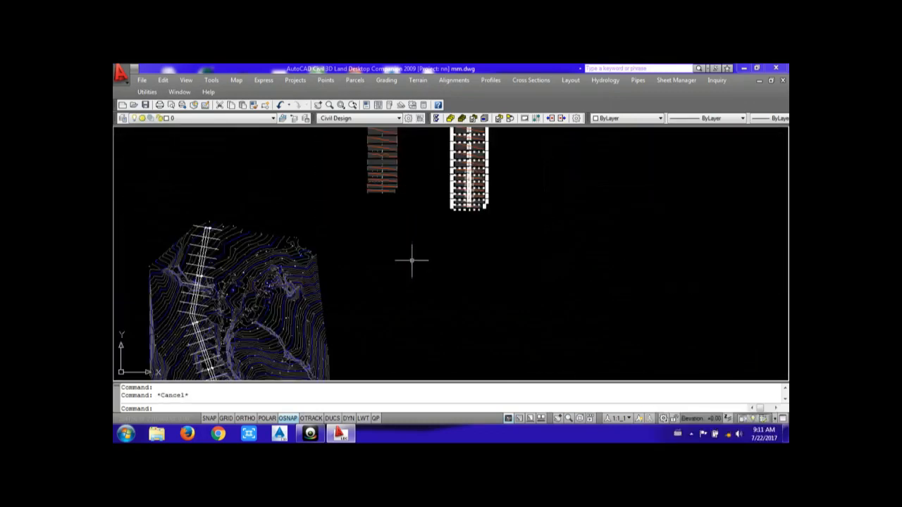
pyautogui.write('p')
pyautogui.press('Return')
pyautogui.moveTo(419, 242); pyautogui.dragTo(453, 308)
pyautogui.scroll(-7, 442, 275)
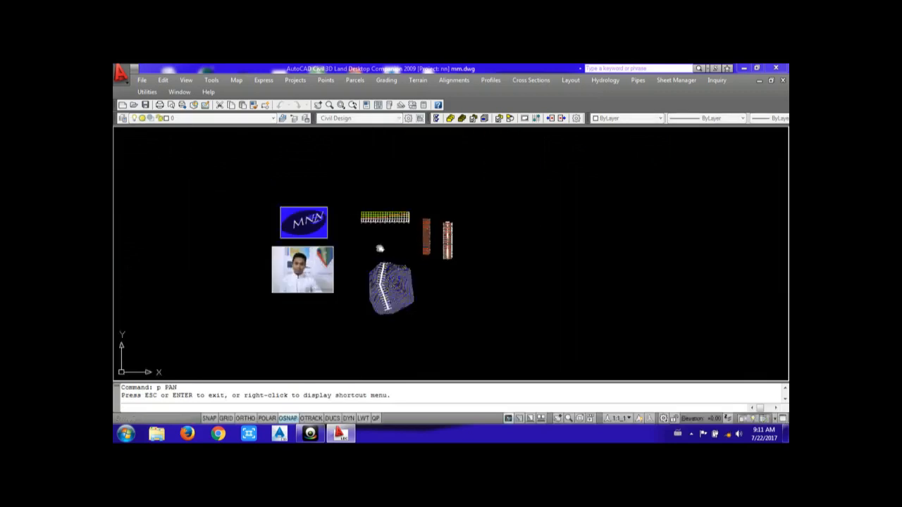
pyautogui.scroll(2, 394, 266)
pyautogui.scroll(2, 415, 212)
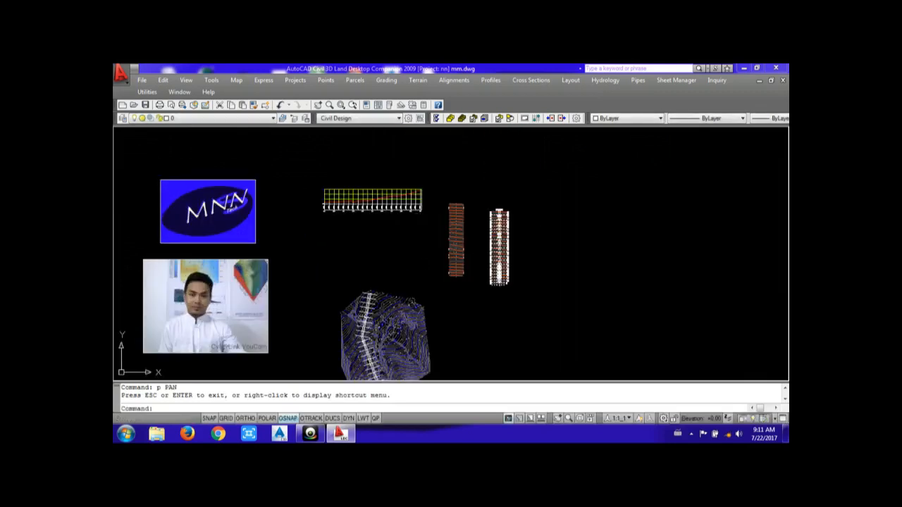
# Move the whole profile plot straight down to just above the contour surface.
pyautogui.press('Escape')
pyautogui.write('m')
pyautogui.press('Return')
pyautogui.click(431, 220)
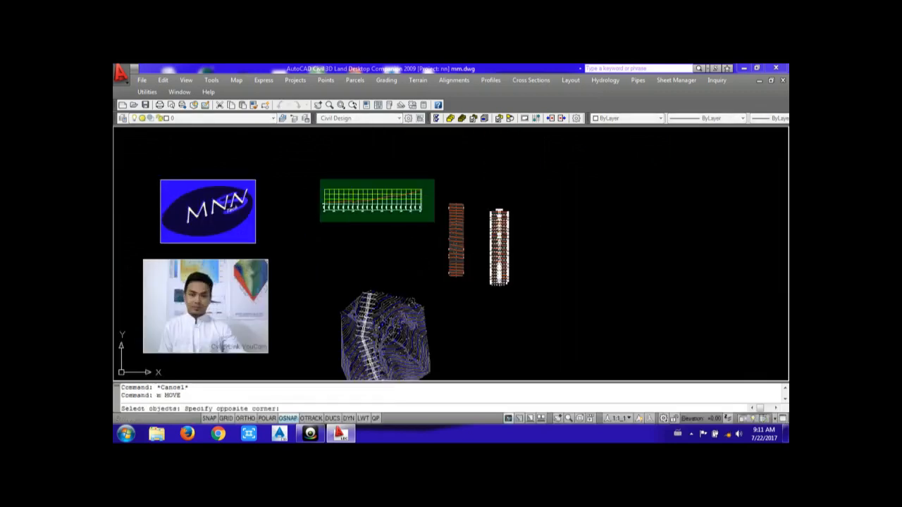
pyautogui.click(319, 179)
pyautogui.press('Return')
pyautogui.click(423, 169)
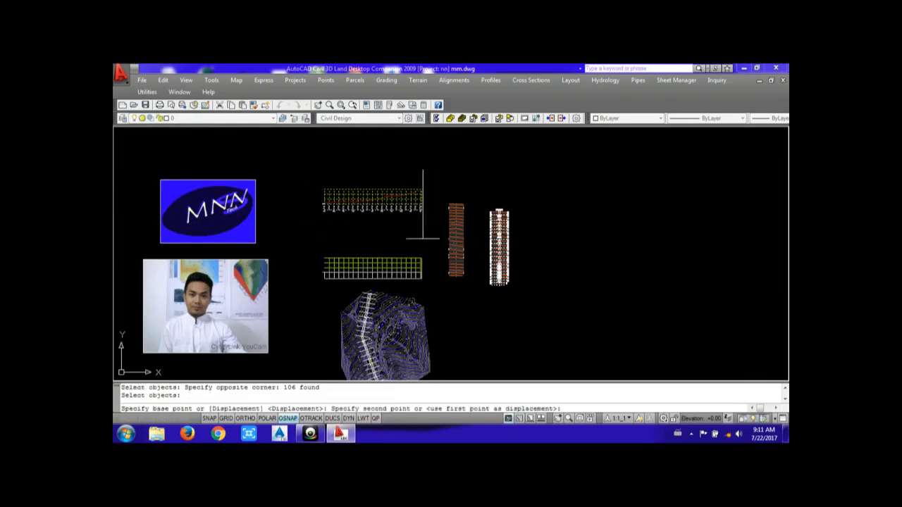
pyautogui.click(427, 238)
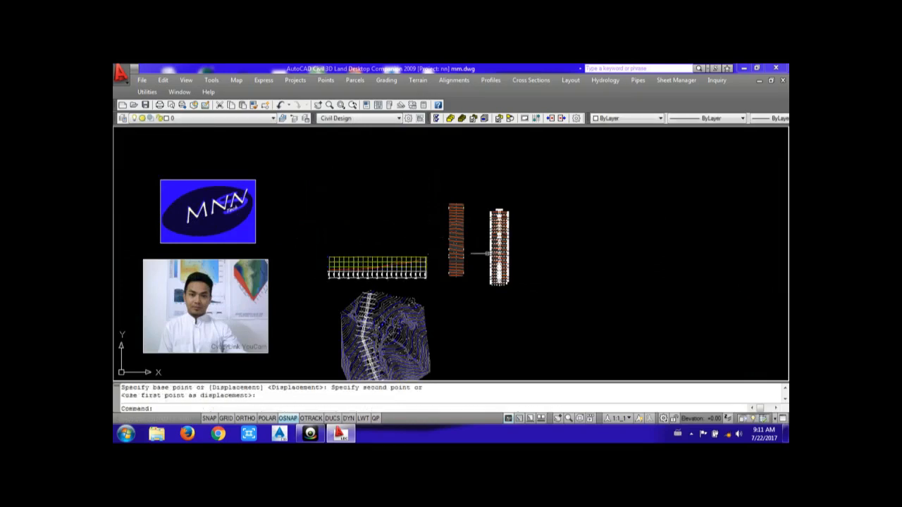
# Delete the older column of cross sections with the oversized labels, beside the newly plotted one.
pyautogui.scroll(2, 501, 268)
pyautogui.click(550, 315)
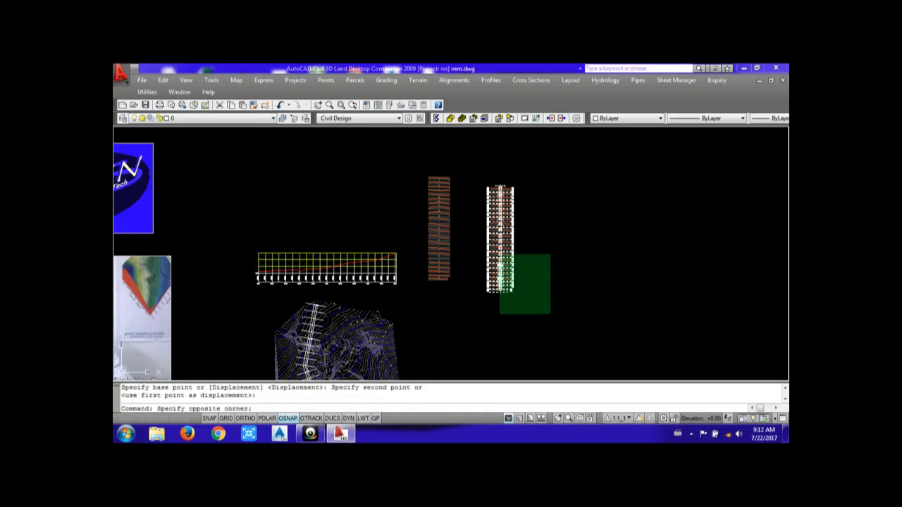
pyautogui.click(481, 176)
pyautogui.press('Delete')
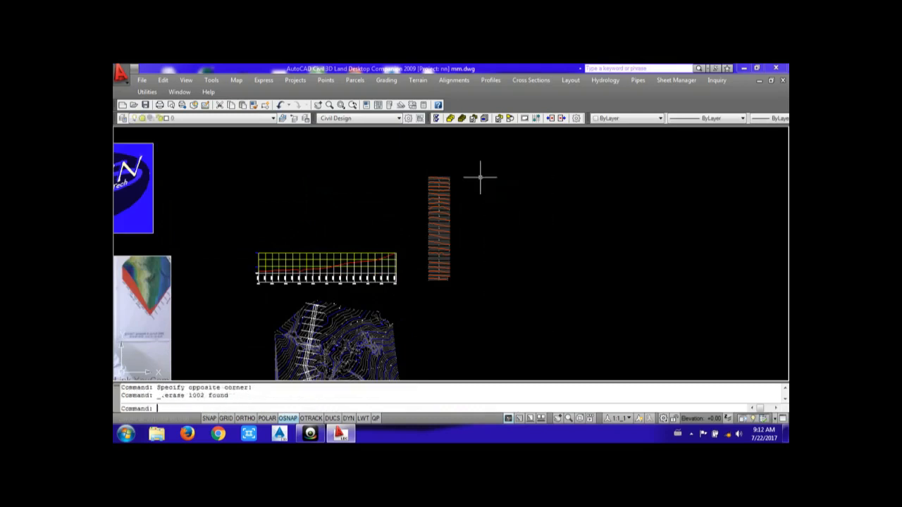
# Draw a 10-unit horizontal line along the base of the 0+000 section, from offset 0 to offset -10.
pyautogui.scroll(2, 431, 274)
pyautogui.scroll(8, 430, 273)
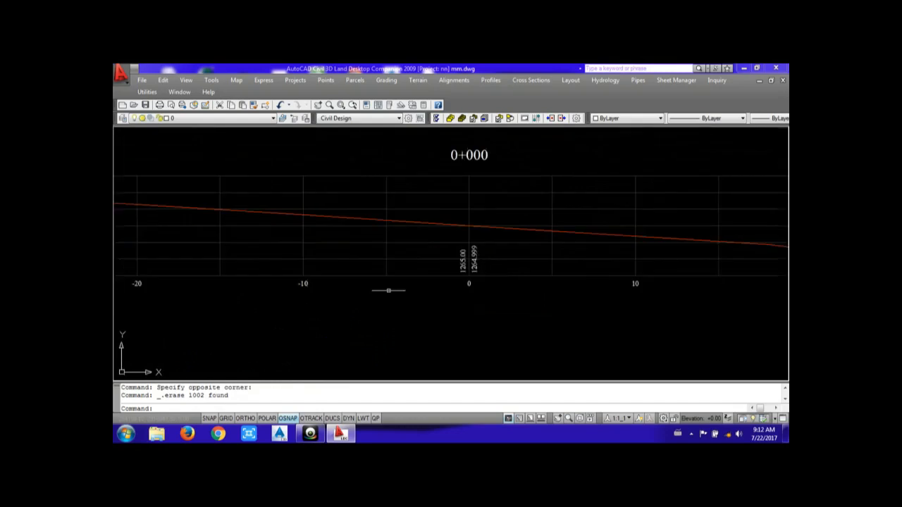
pyautogui.write('l')
pyautogui.press('Return')
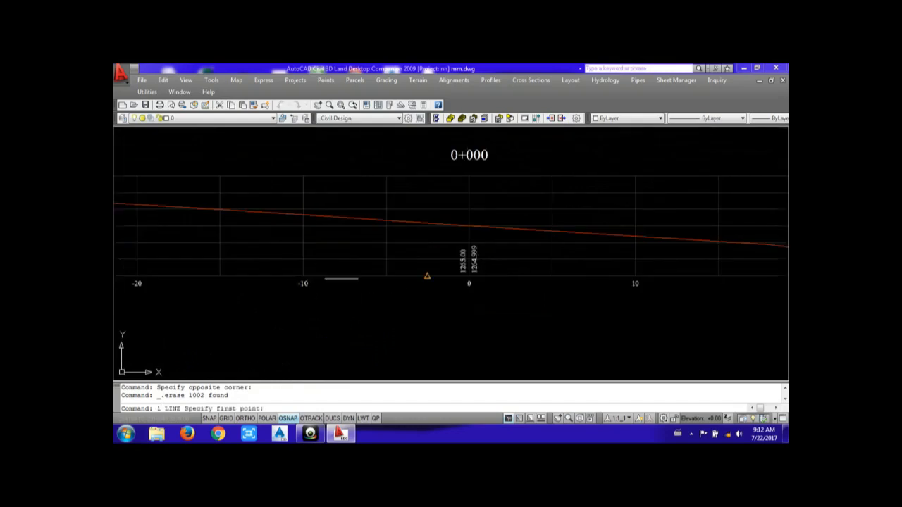
pyautogui.click(468, 276)
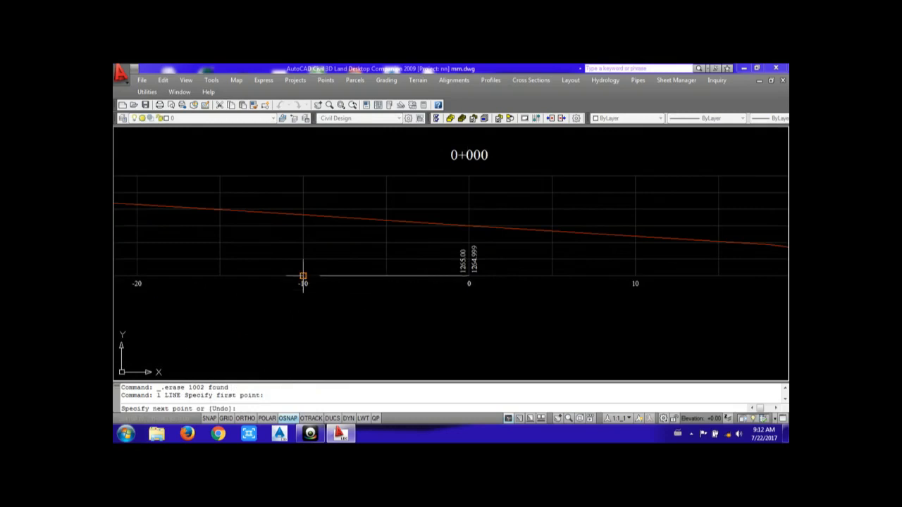
pyautogui.write('10')
pyautogui.press('Return')
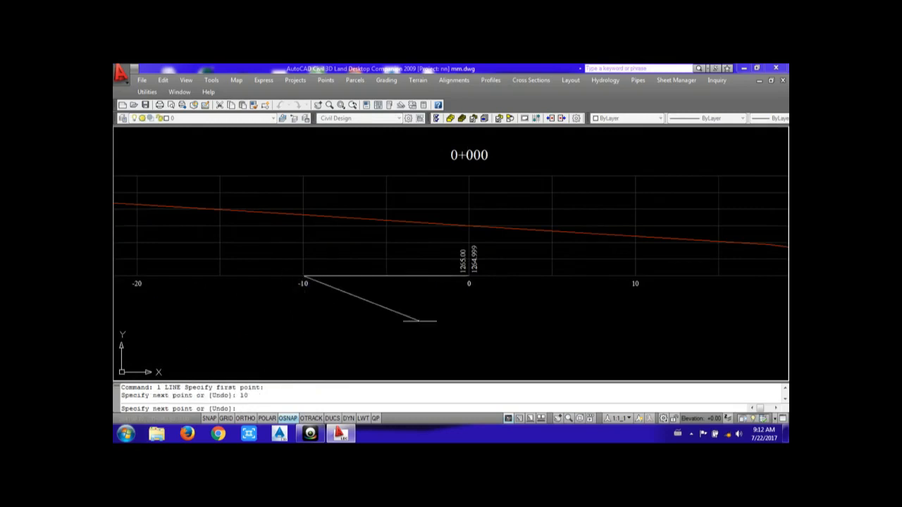
pyautogui.press('Escape')
# Draw a 2-unit vertical line along the elevation axis of the 0+000 section, from 1262 to 1264 at offset -30.
pyautogui.scroll(-5, 310, 303)
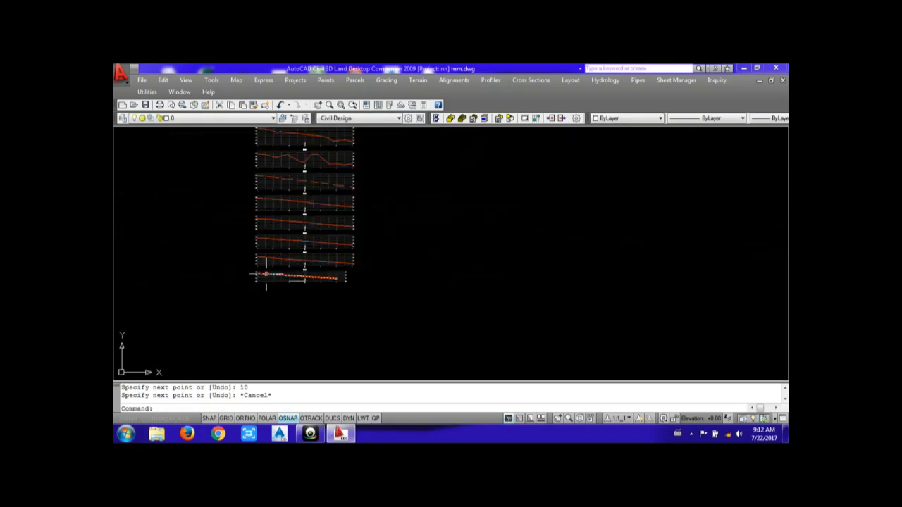
pyautogui.scroll(3, 253, 299)
pyautogui.scroll(6, 253, 299)
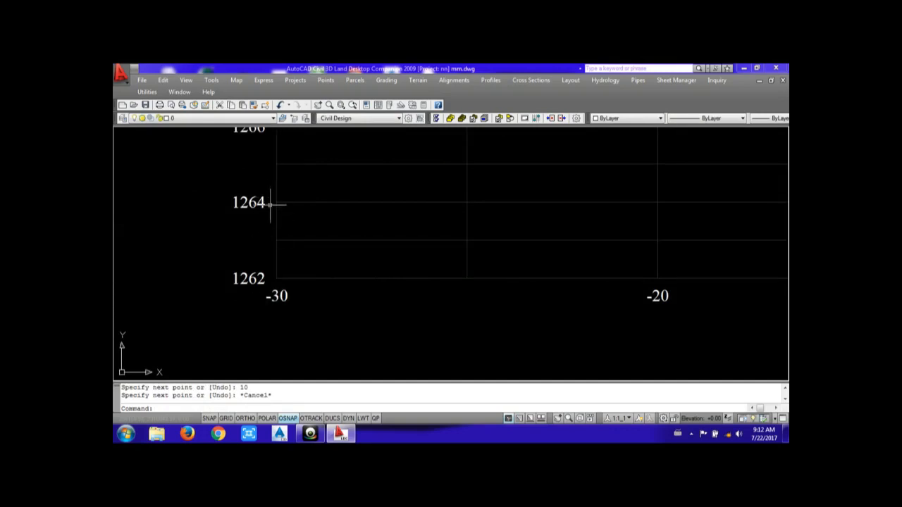
pyautogui.write('l')
pyautogui.press('Return')
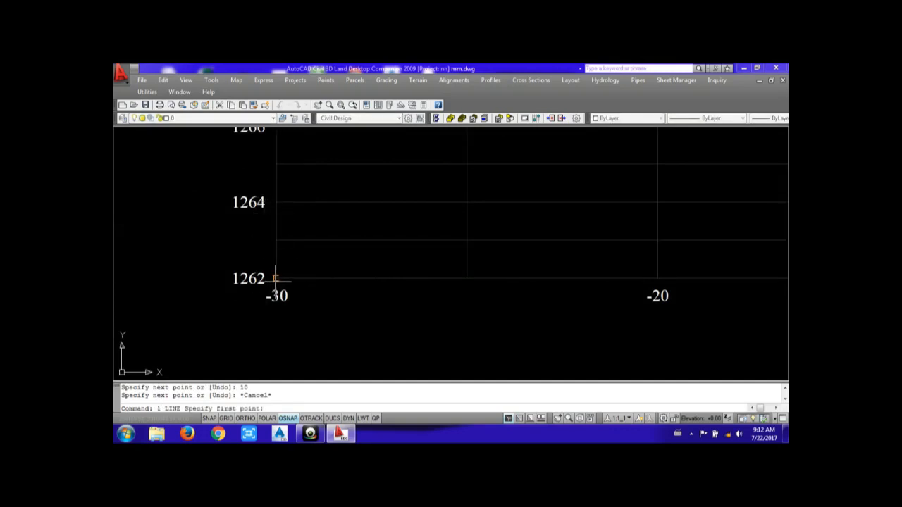
pyautogui.click(275, 278)
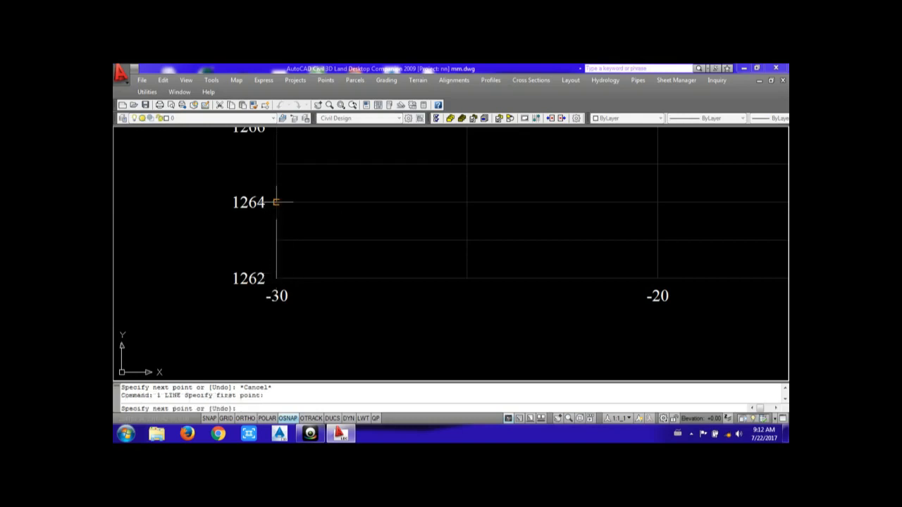
pyautogui.write('2')
pyautogui.press('Return')
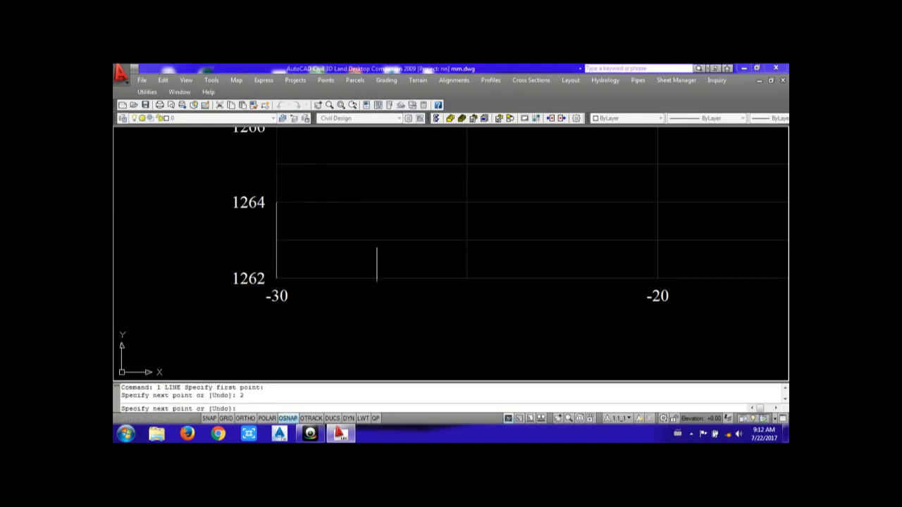
pyautogui.scroll(-4, 317, 236)
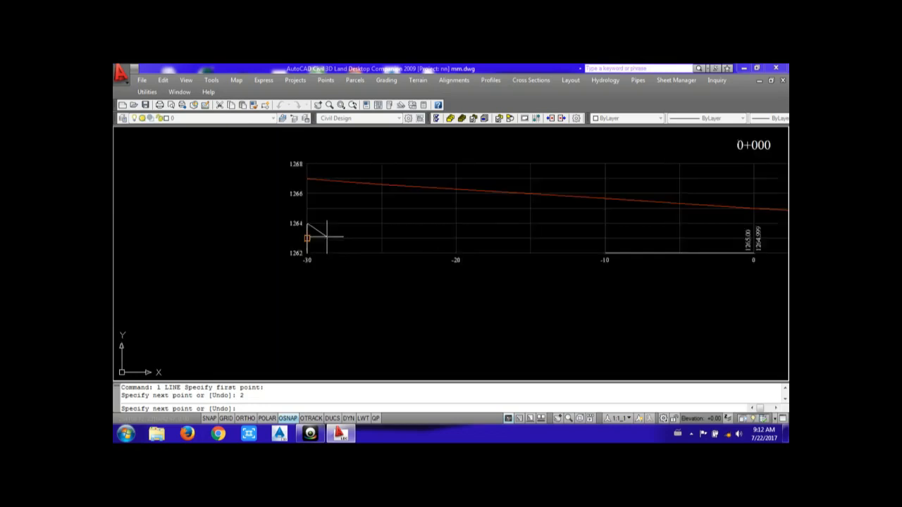
pyautogui.scroll(1, 348, 244)
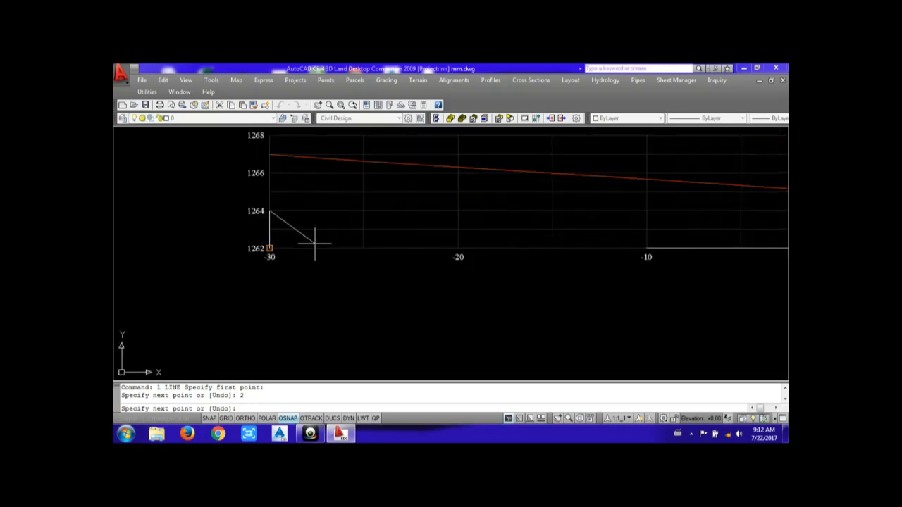
pyautogui.scroll(2, 290, 243)
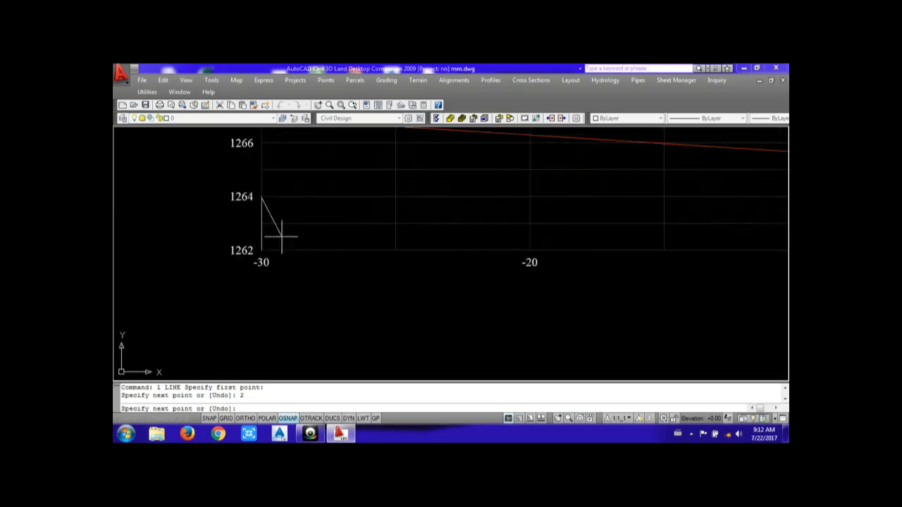
pyautogui.press('Escape')
pyautogui.press('Escape')
# Check the horizontal and vertical drawing scales in Drawing Setup without changing them.
pyautogui.click(293, 80)
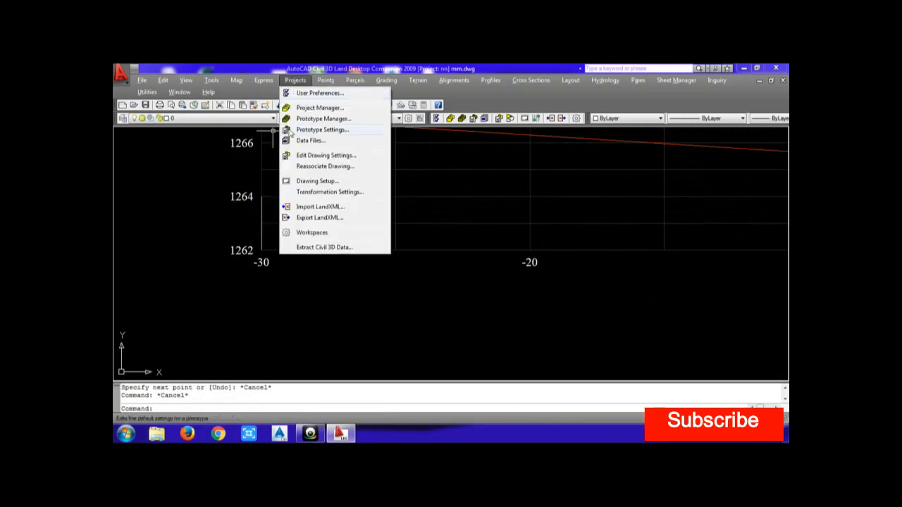
pyautogui.click(313, 177)
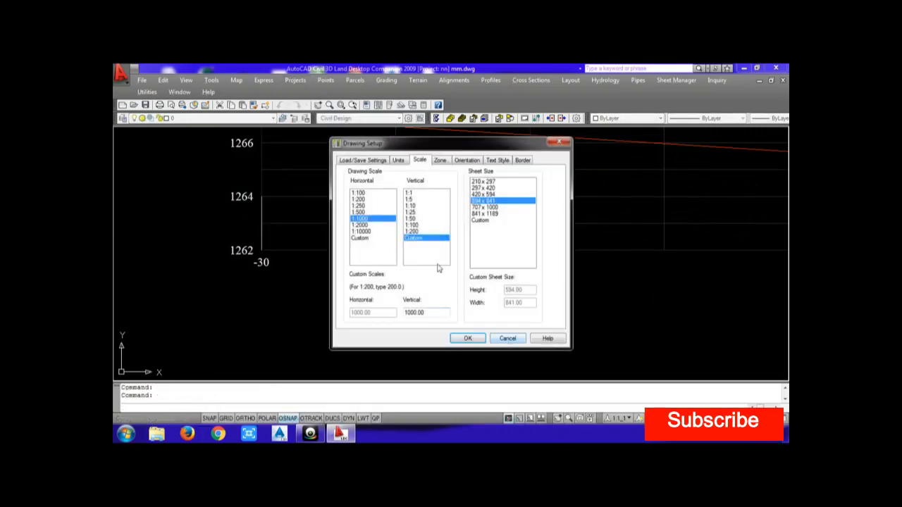
pyautogui.click(507, 338)
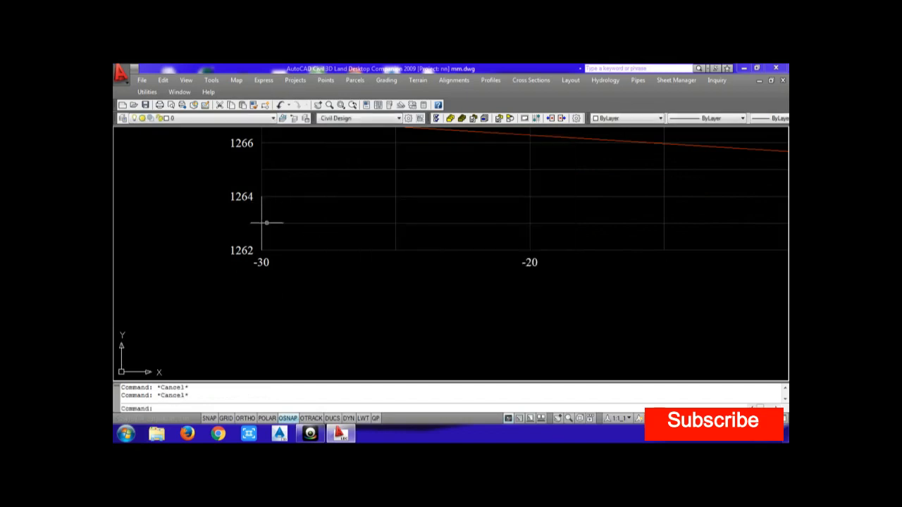
# Delete the vertical check line at offset -30 of the 0+000 section.
pyautogui.click(261, 218)
pyautogui.click(241, 214)
pyautogui.press('Escape')
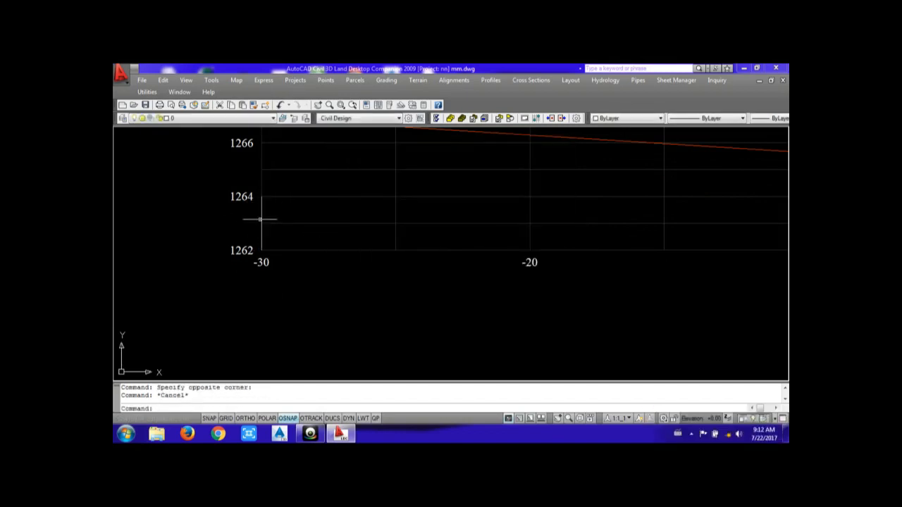
pyautogui.click(261, 218)
pyautogui.press('Delete')
pyautogui.scroll(-10, 261, 217)
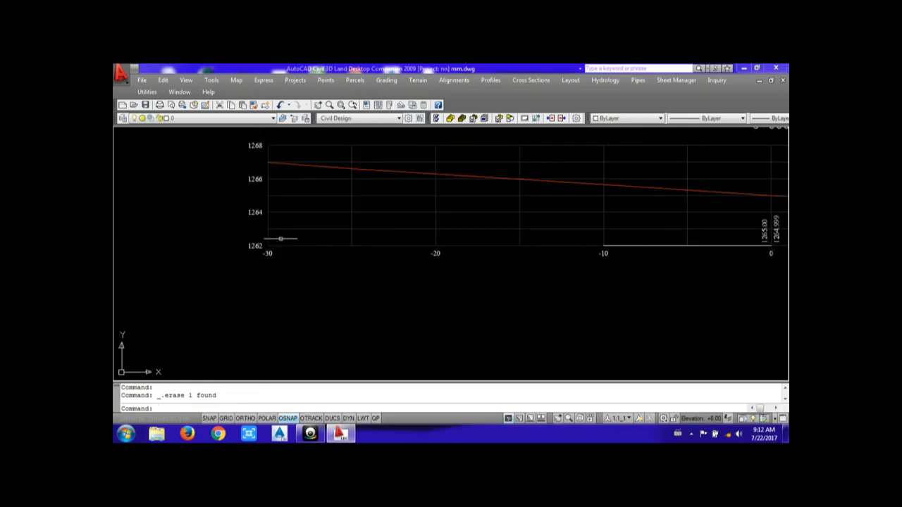
# Add multiline text reading "Profile & Cross Section" in the empty area above the profile plot.
pyautogui.scroll(-5, 312, 235)
pyautogui.scroll(4, 254, 232)
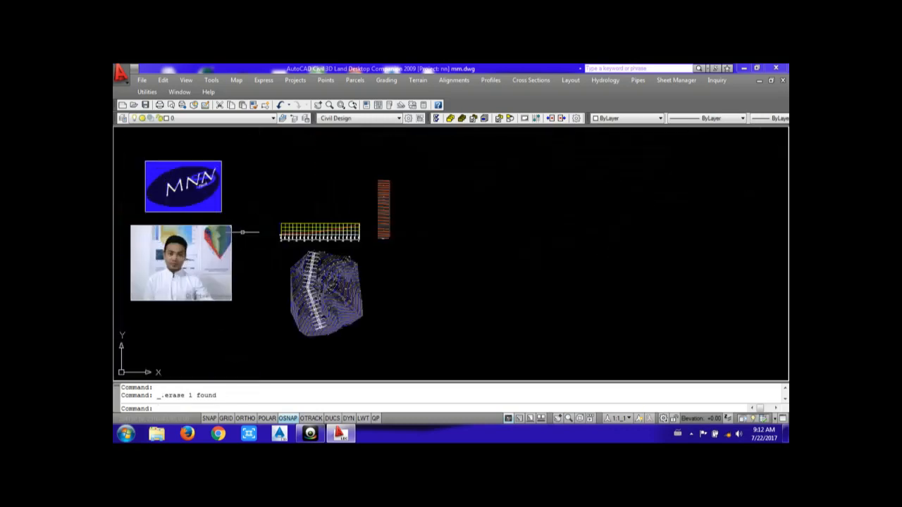
pyautogui.scroll(-5, 379, 251)
pyautogui.scroll(5, 297, 242)
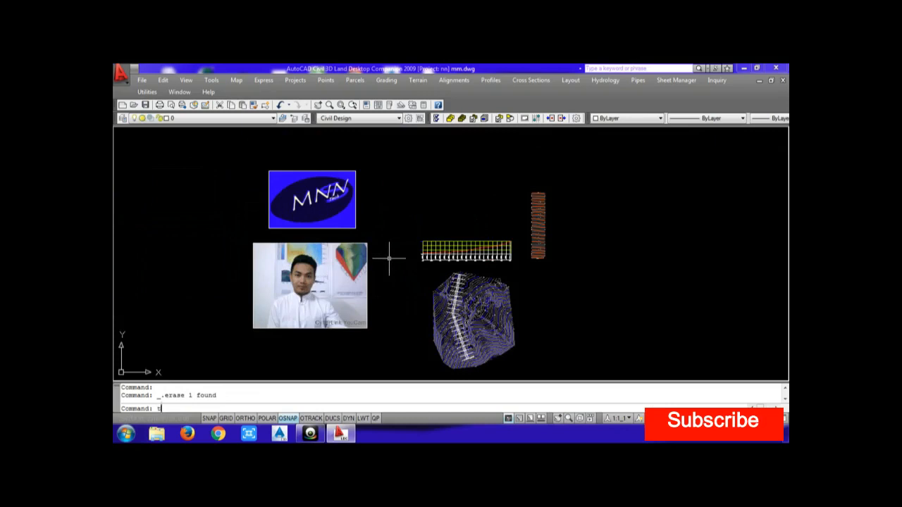
pyautogui.press('Return')
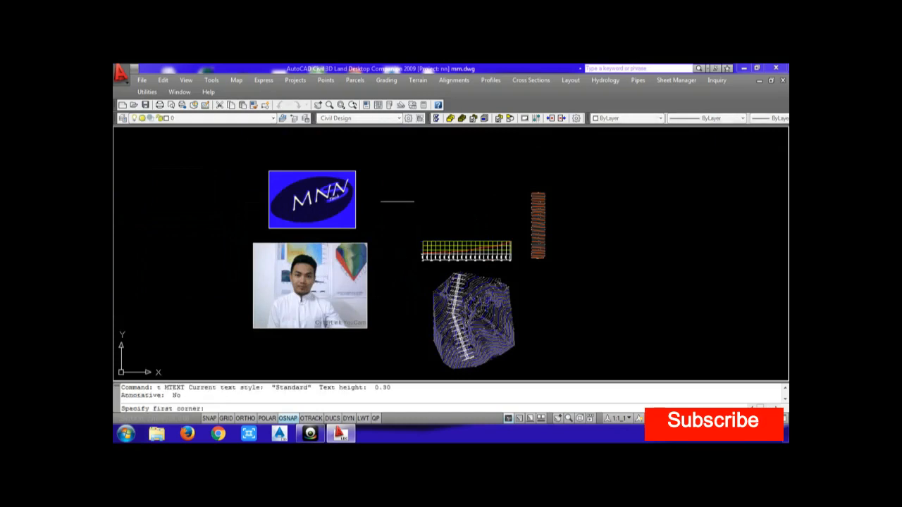
pyautogui.click(399, 202)
pyautogui.click(517, 225)
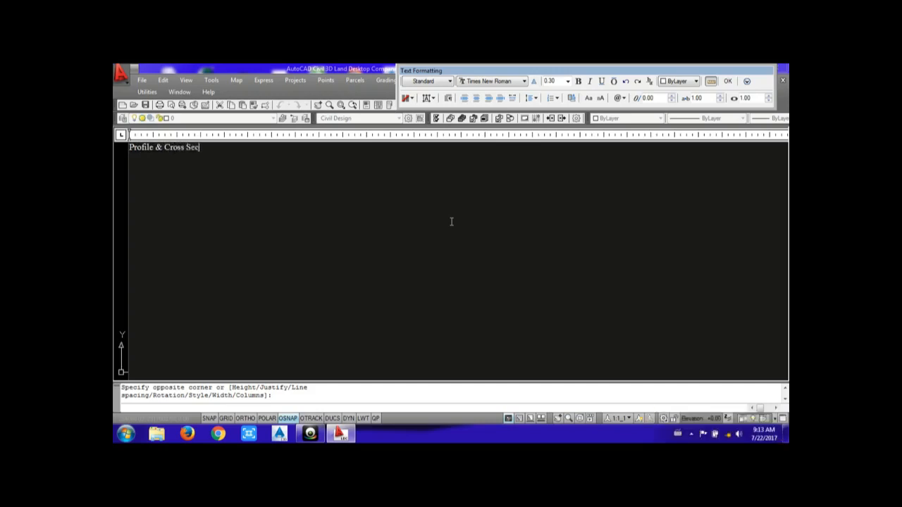
pyautogui.press('BackSpace')
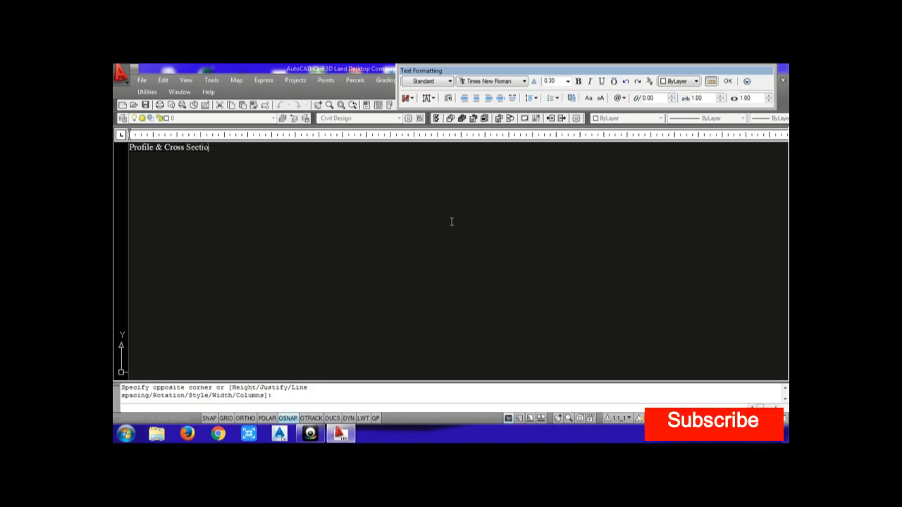
# Set the whole title text to height 3 and colour Blue, and finish the text edit.
pyautogui.hotkey('ctrl', 'a')
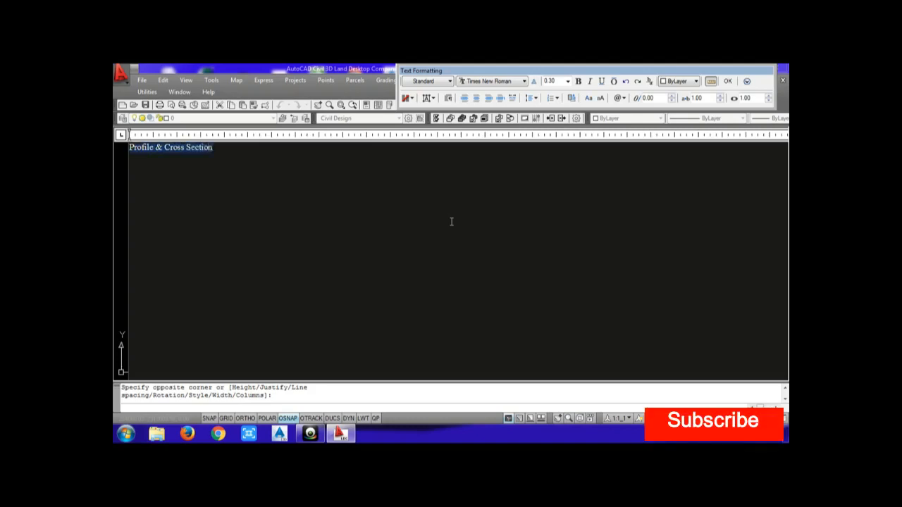
pyautogui.doubleClick(558, 81)
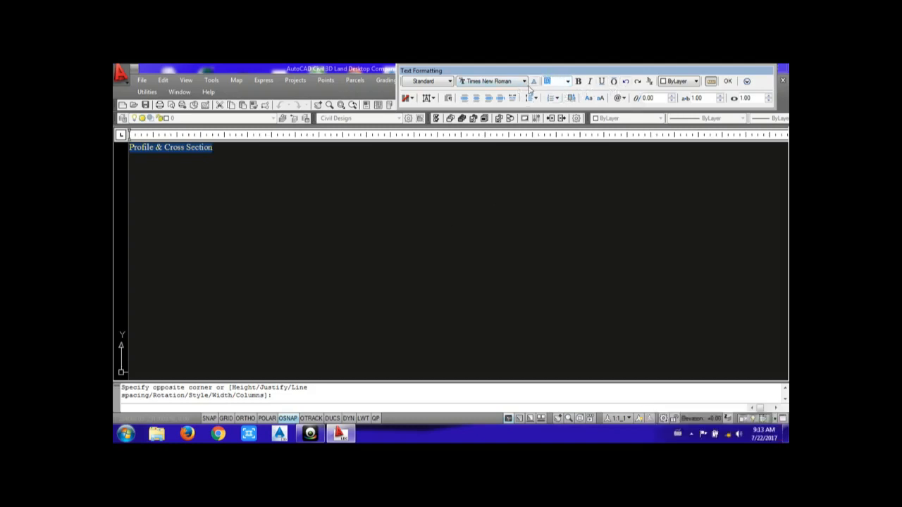
pyautogui.write('3')
pyautogui.click(676, 81)
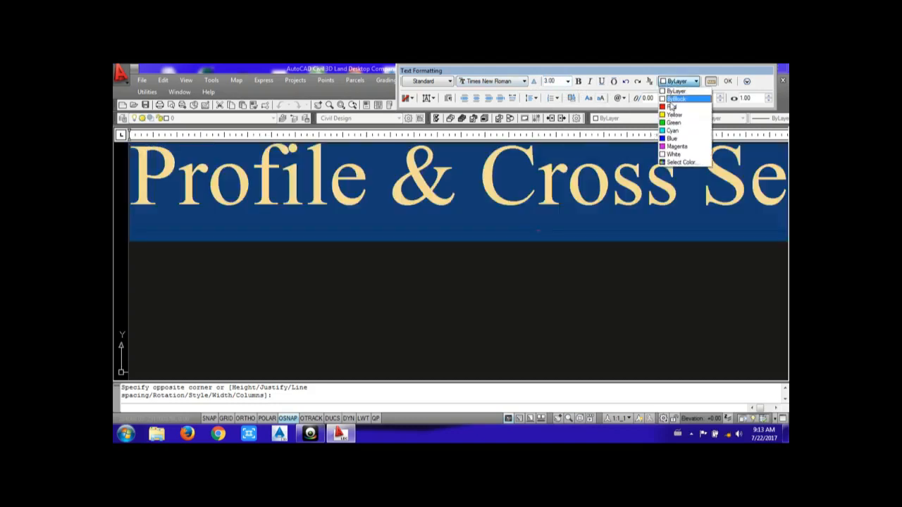
pyautogui.click(675, 138)
pyautogui.click(728, 81)
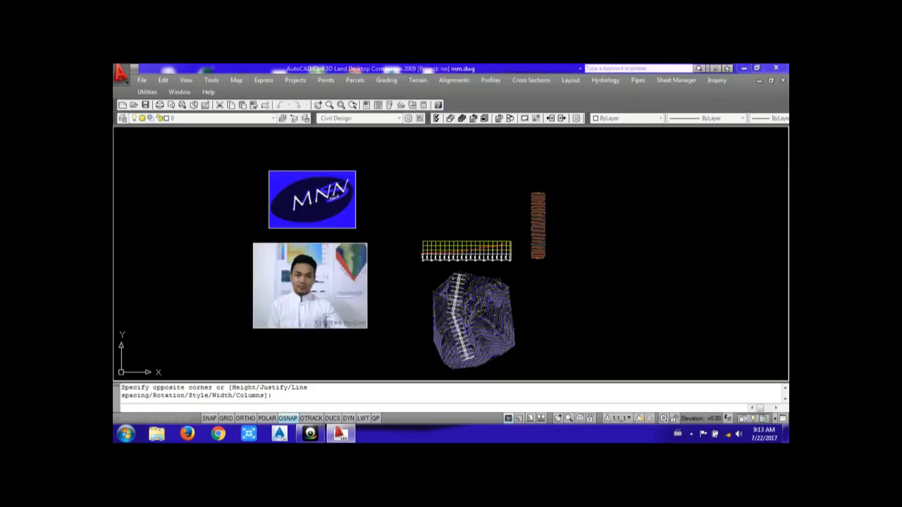
# Scale up the "Profile & Cross Section" title from a base point beside its start until it is slightly wider than the profile plot.
pyautogui.scroll(5, 399, 197)
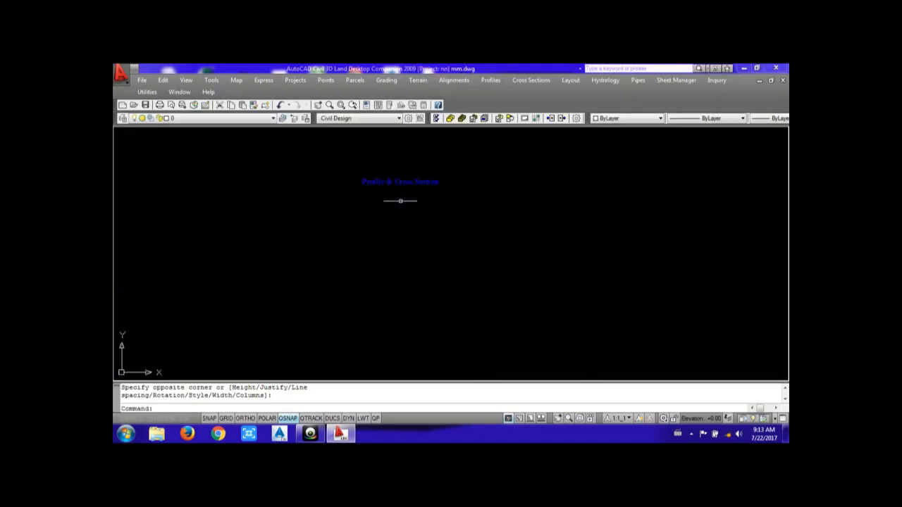
pyautogui.write('sc')
pyautogui.press('Return')
pyautogui.click(398, 184)
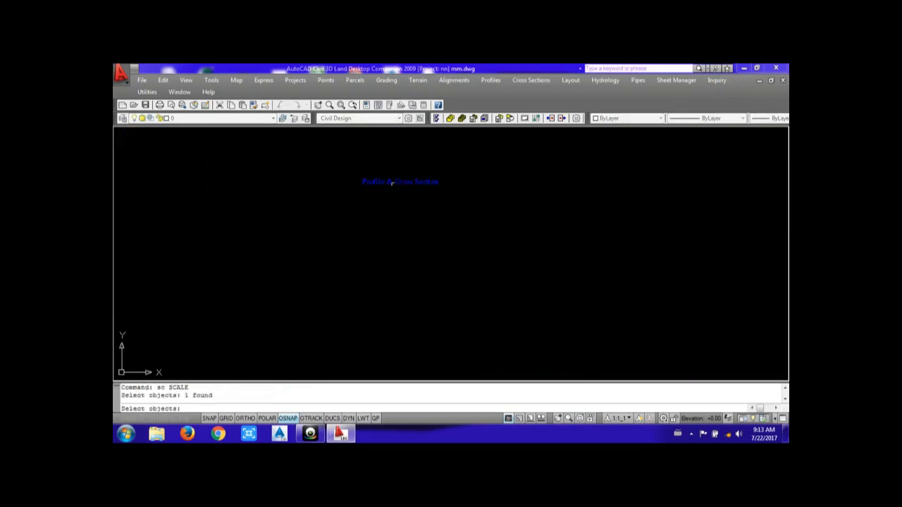
pyautogui.press('Return')
pyautogui.click(346, 185)
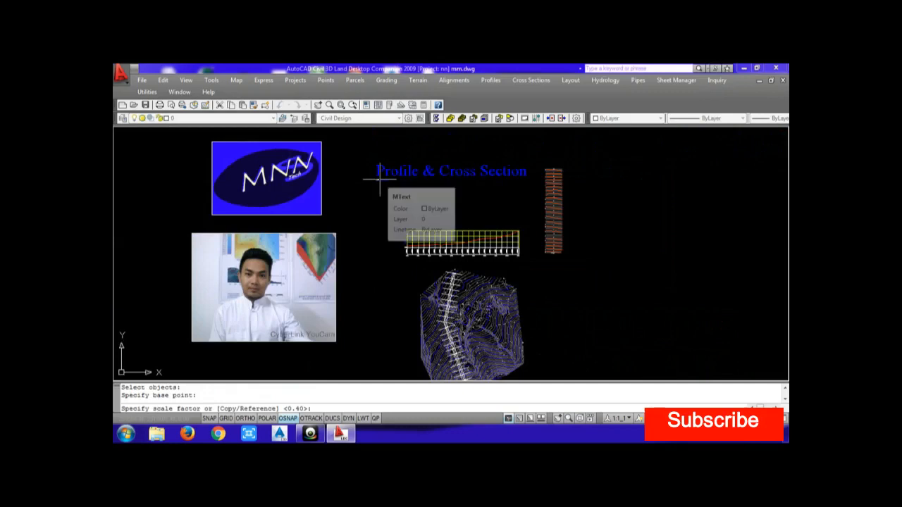
pyautogui.click(379, 180)
pyautogui.scroll(-2, 465, 208)
pyautogui.press('Escape')
pyautogui.press('Escape')
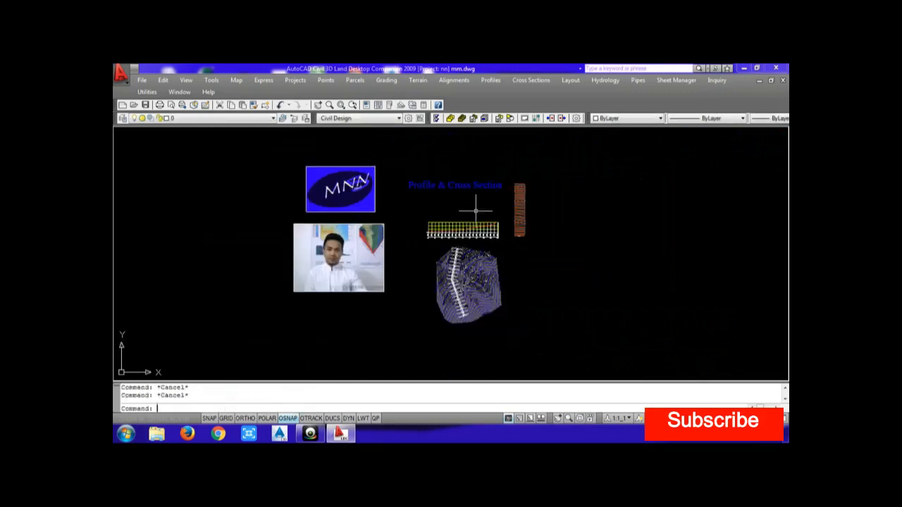
# Move the "Profile & Cross Section" title down and slightly right to just above the profile plot.
pyautogui.write('m')
pyautogui.press('Return')
pyautogui.click(479, 188)
pyautogui.press('Return')
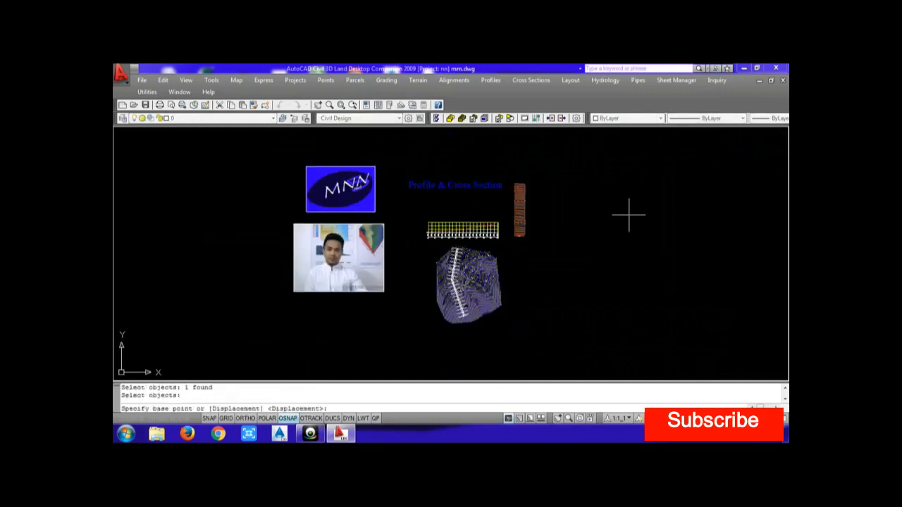
pyautogui.click(629, 213)
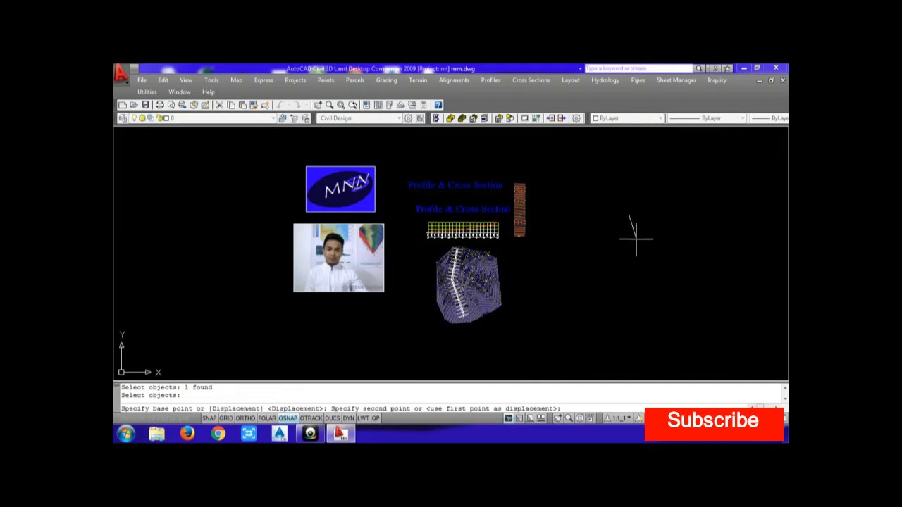
pyautogui.click(637, 239)
pyautogui.scroll(2, 560, 241)
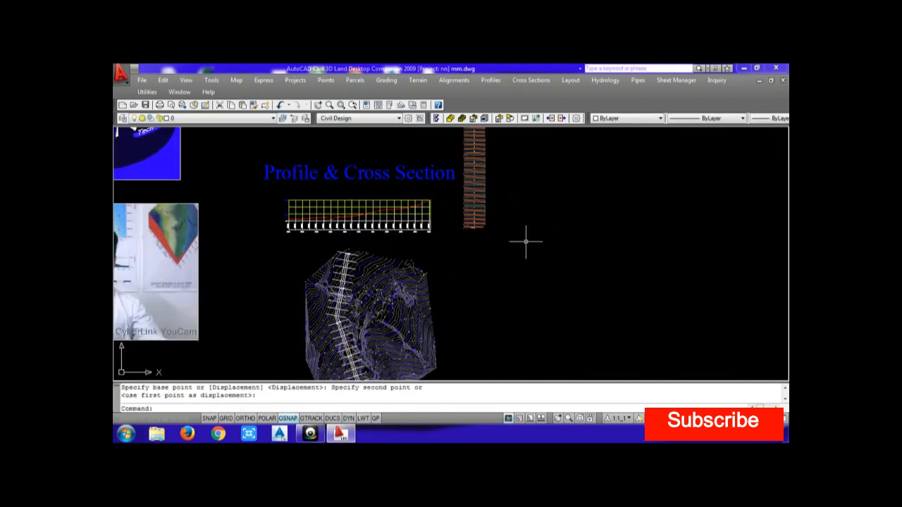
pyautogui.scroll(-1, 525, 241)
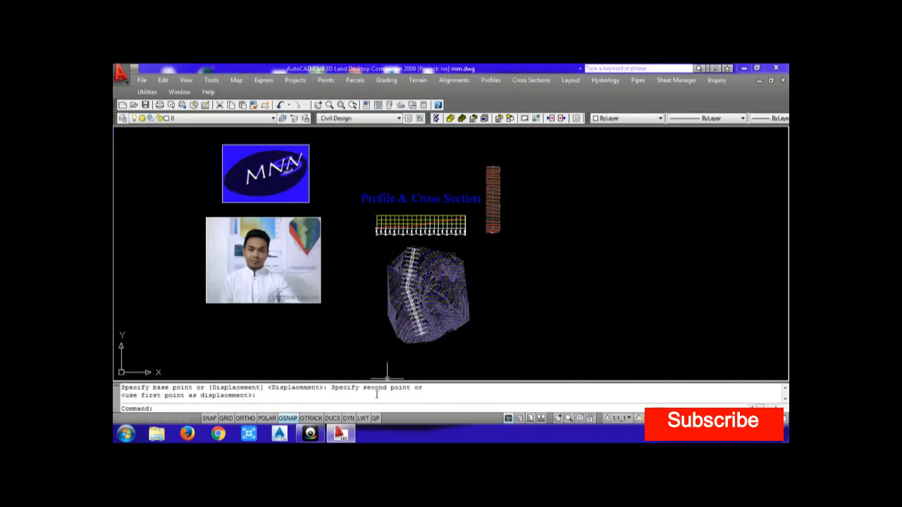
pyautogui.scroll(3, 247, 272)
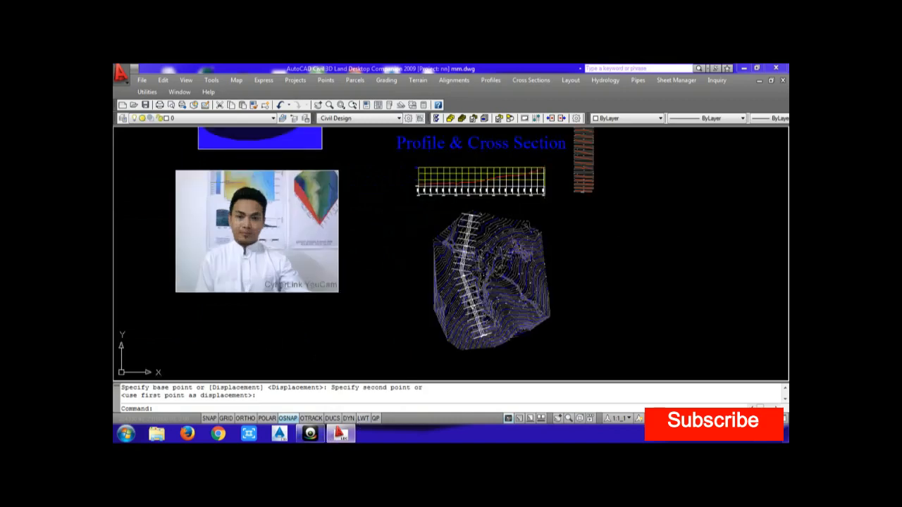
pyautogui.scroll(2, 201, 192)
pyautogui.scroll(-3, 215, 240)
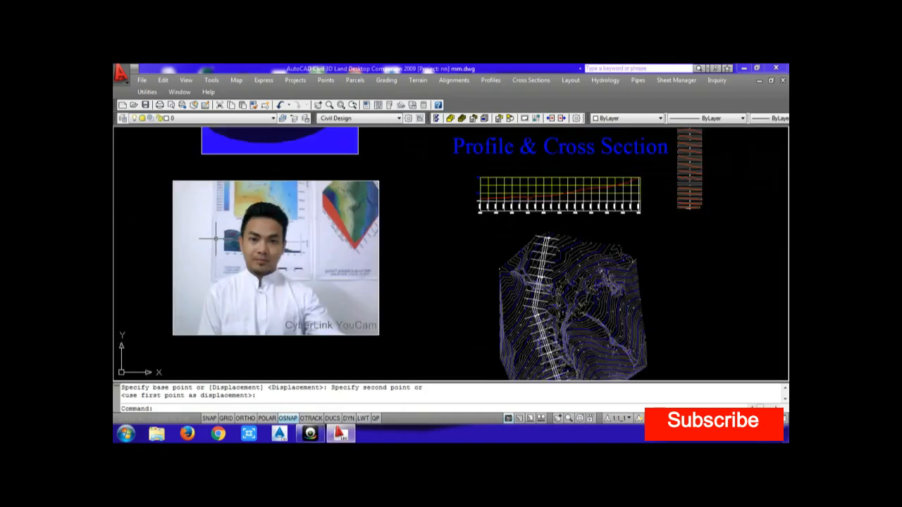
pyautogui.click(310, 433)
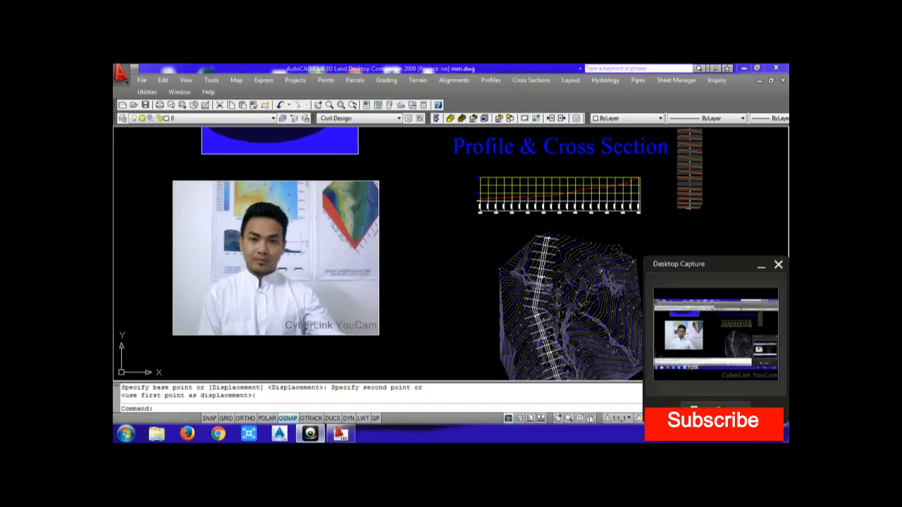